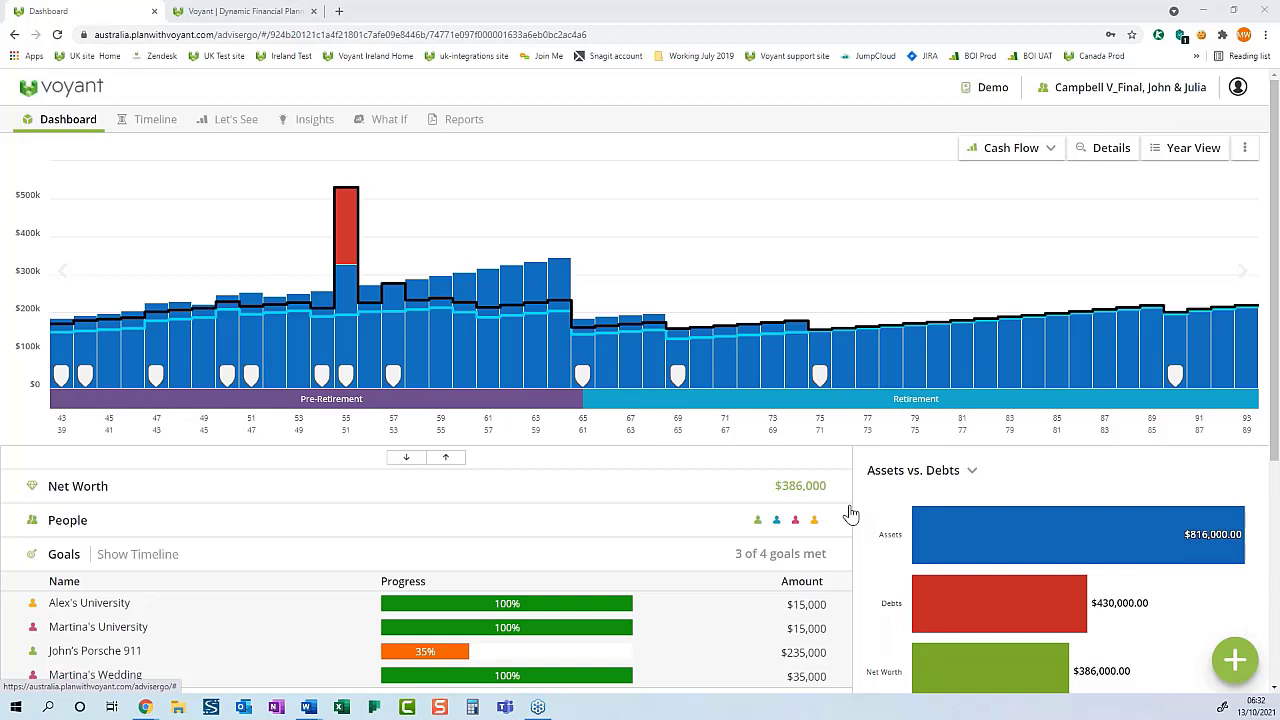
Step: Collapse the goals list and open the General Investment Account from the Savings & Investments section
click(545, 560)
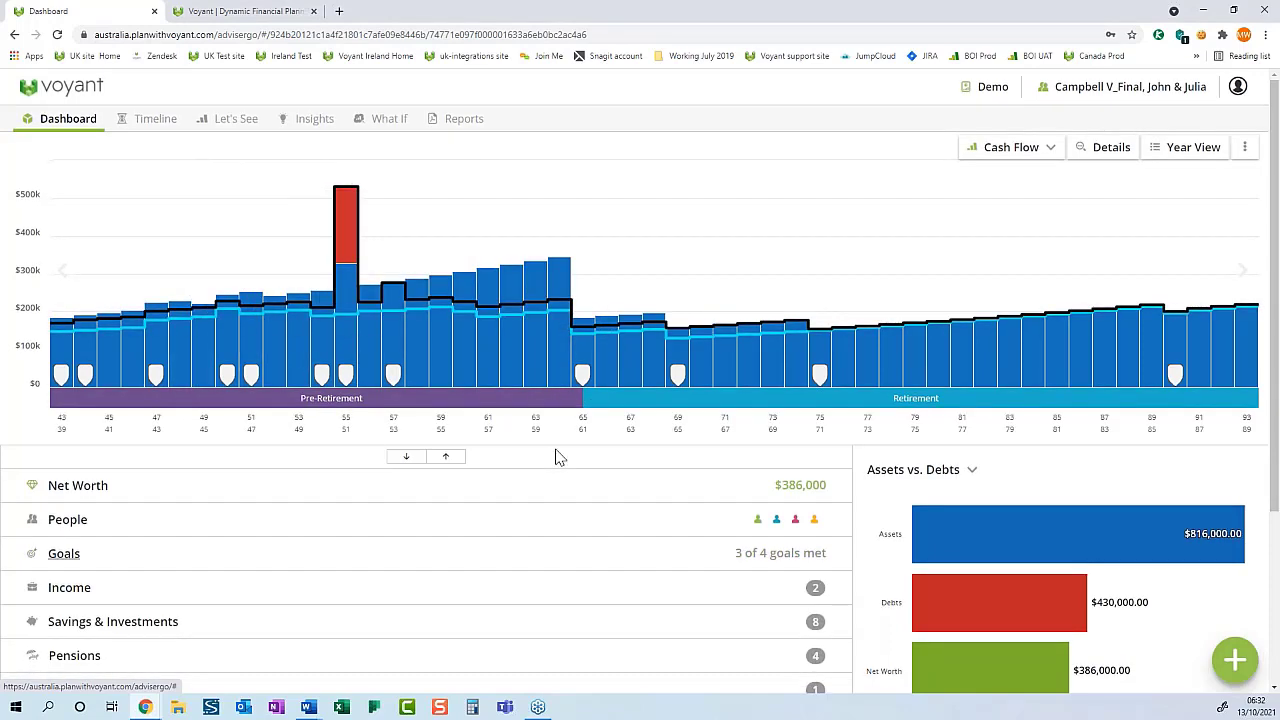
scroll(557, 457, down, 1)
scroll(357, 313, up, 1)
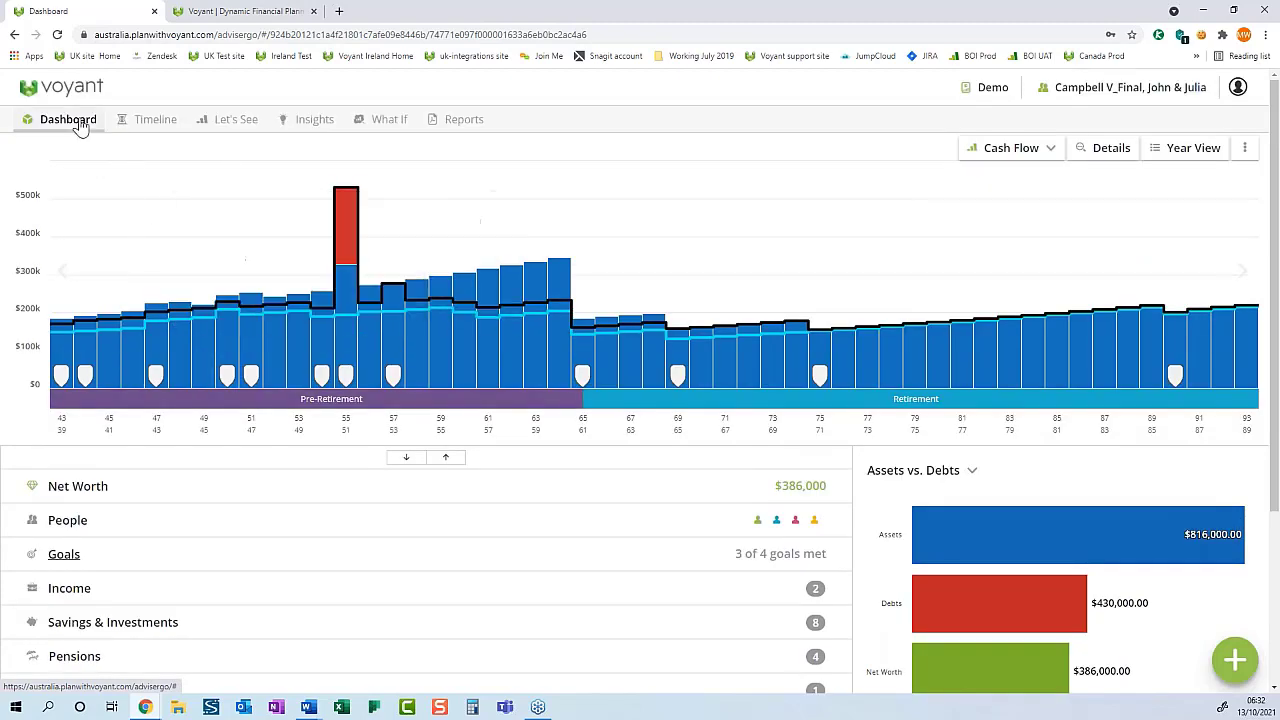
scroll(300, 400, down, 2)
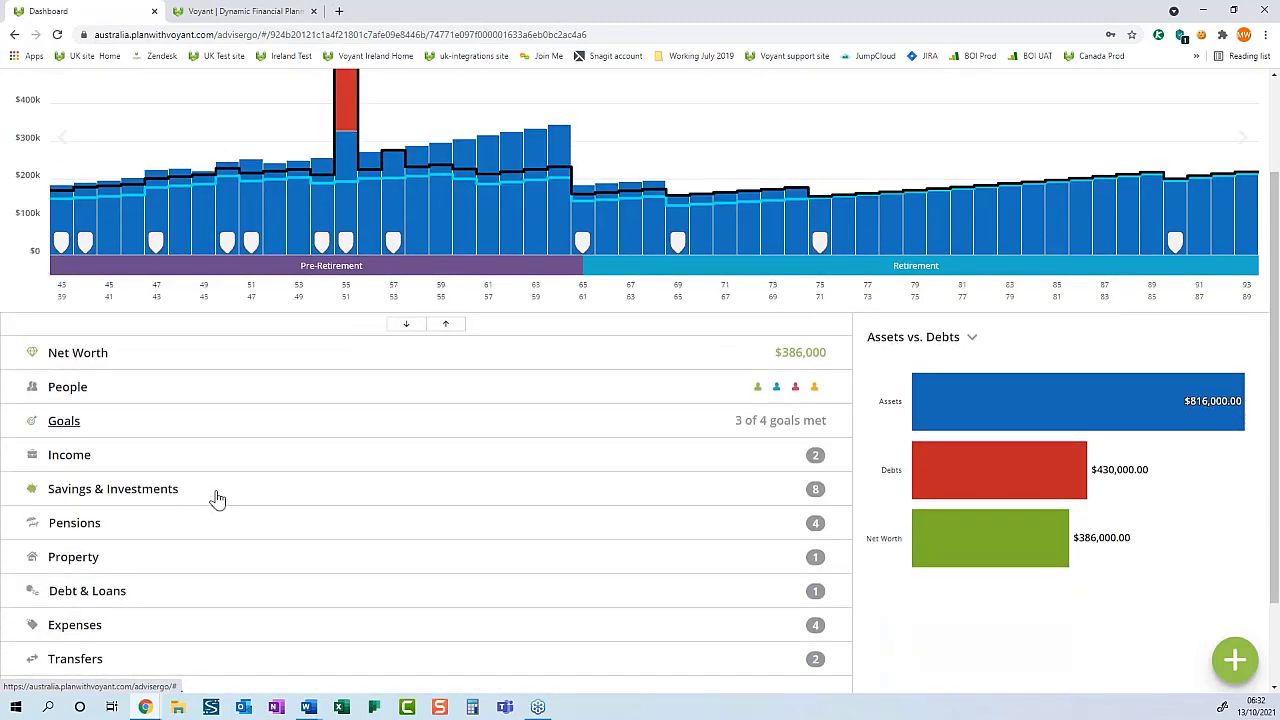
click(212, 497)
scroll(340, 537, down, 1)
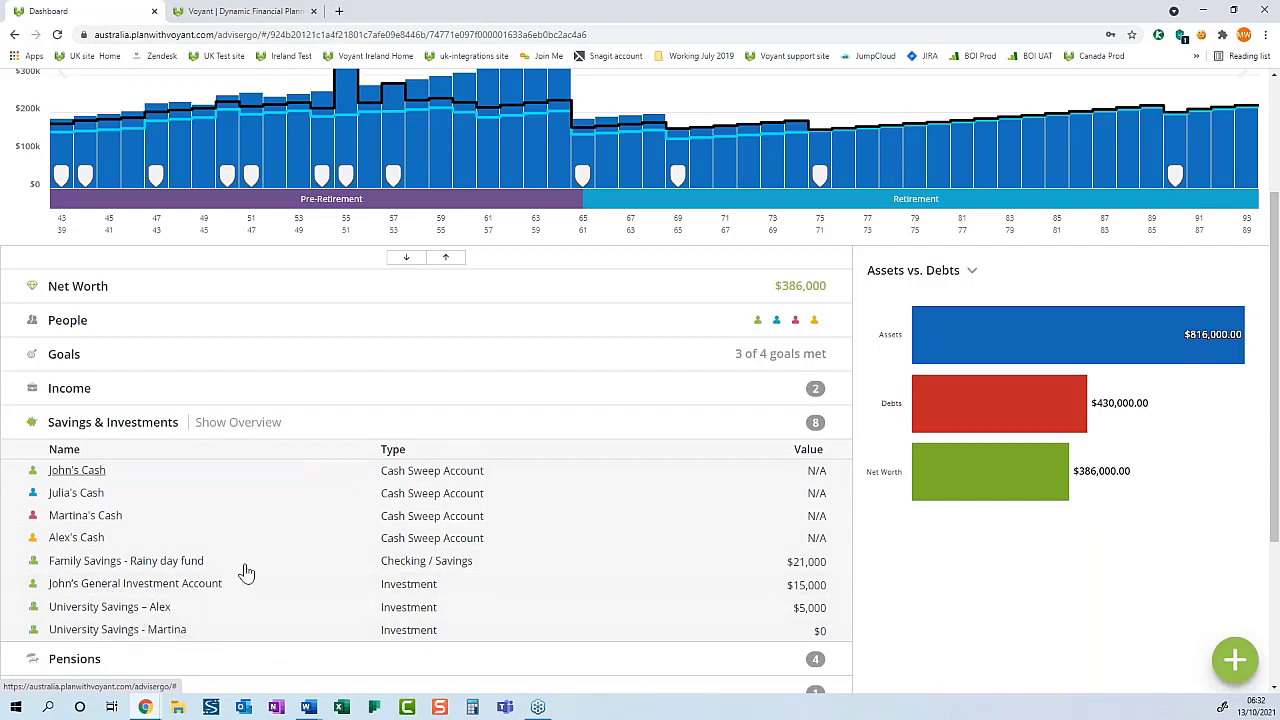
click(421, 592)
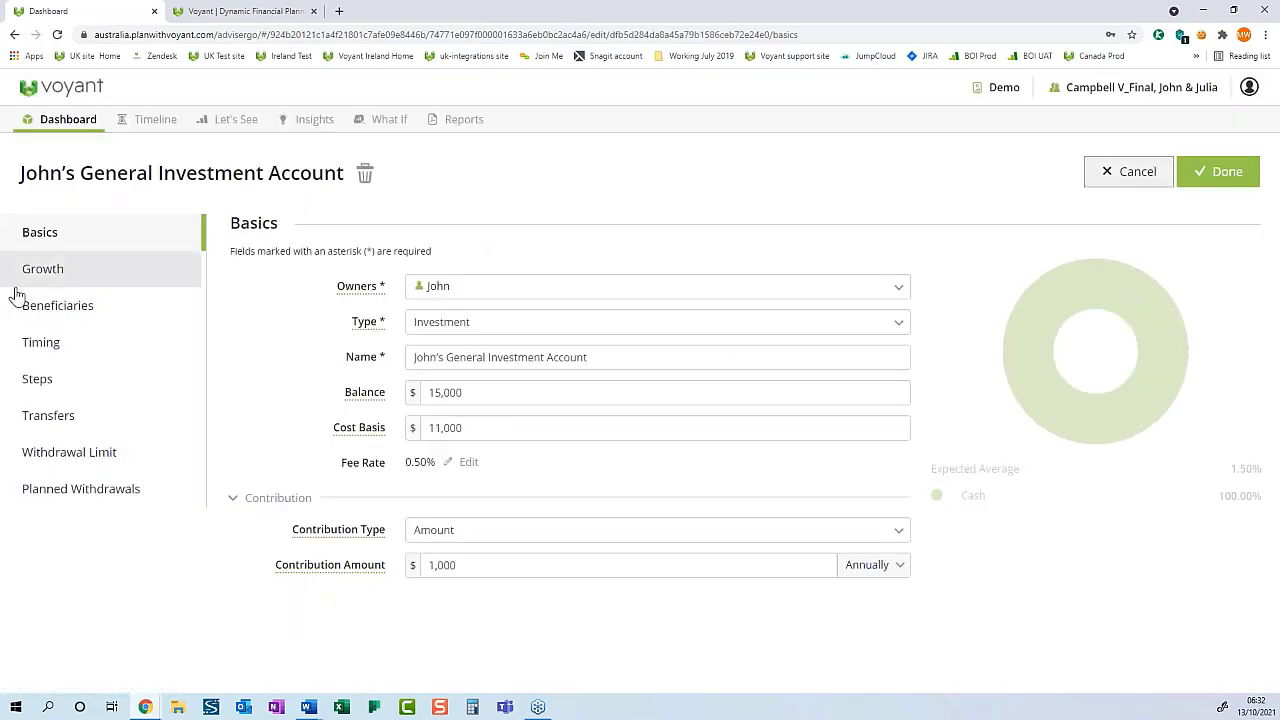
Step: Review the General Investment Account's growth method options, growth rate, yield and fee rate, and leave without saving changes
click(68, 279)
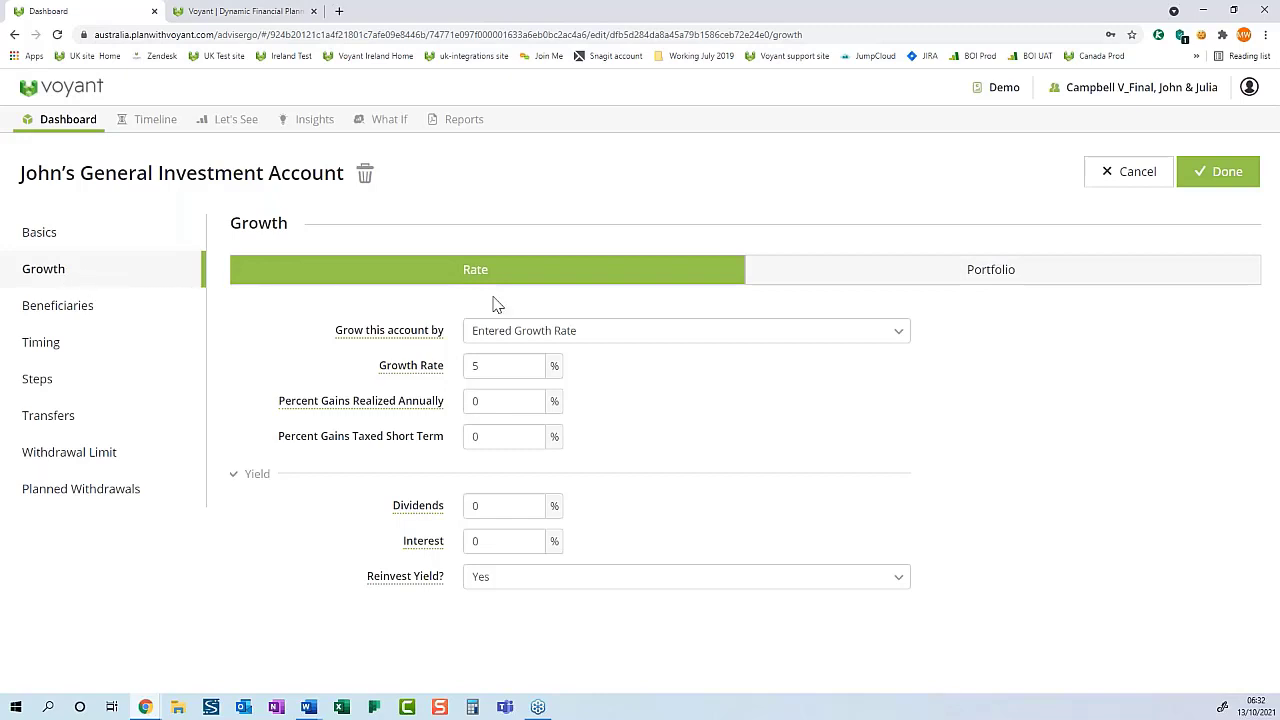
click(565, 340)
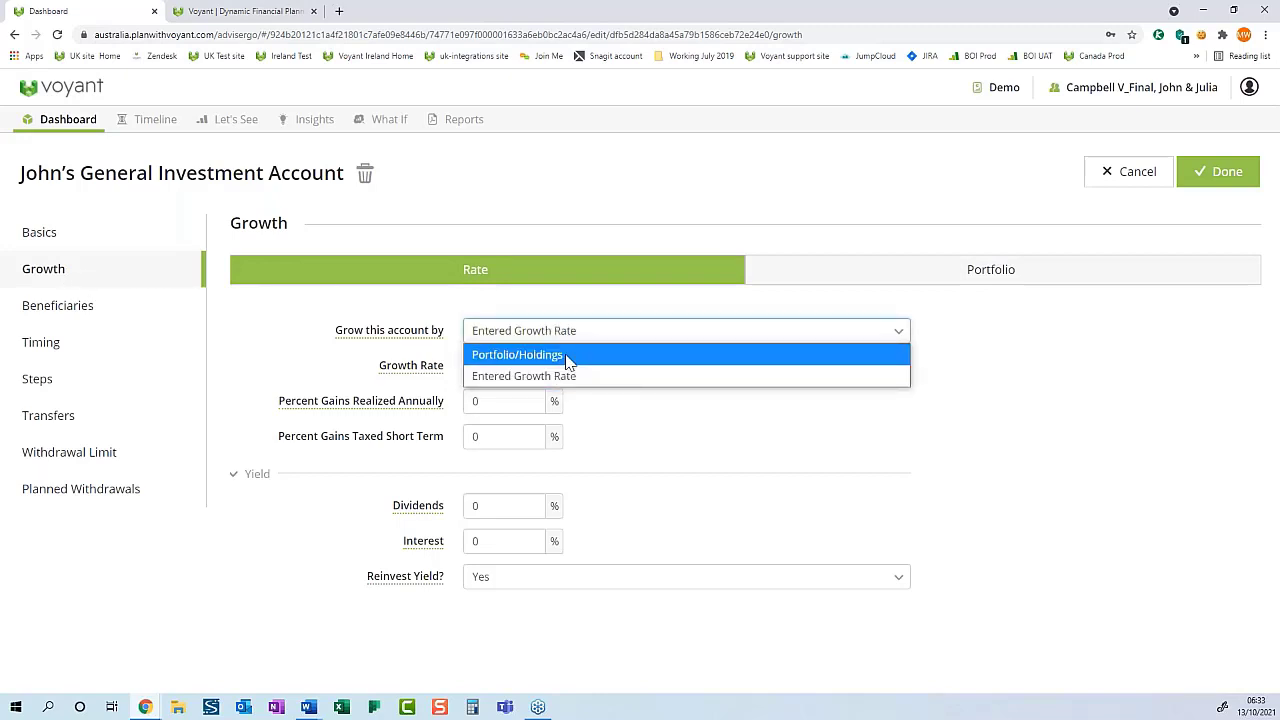
click(673, 440)
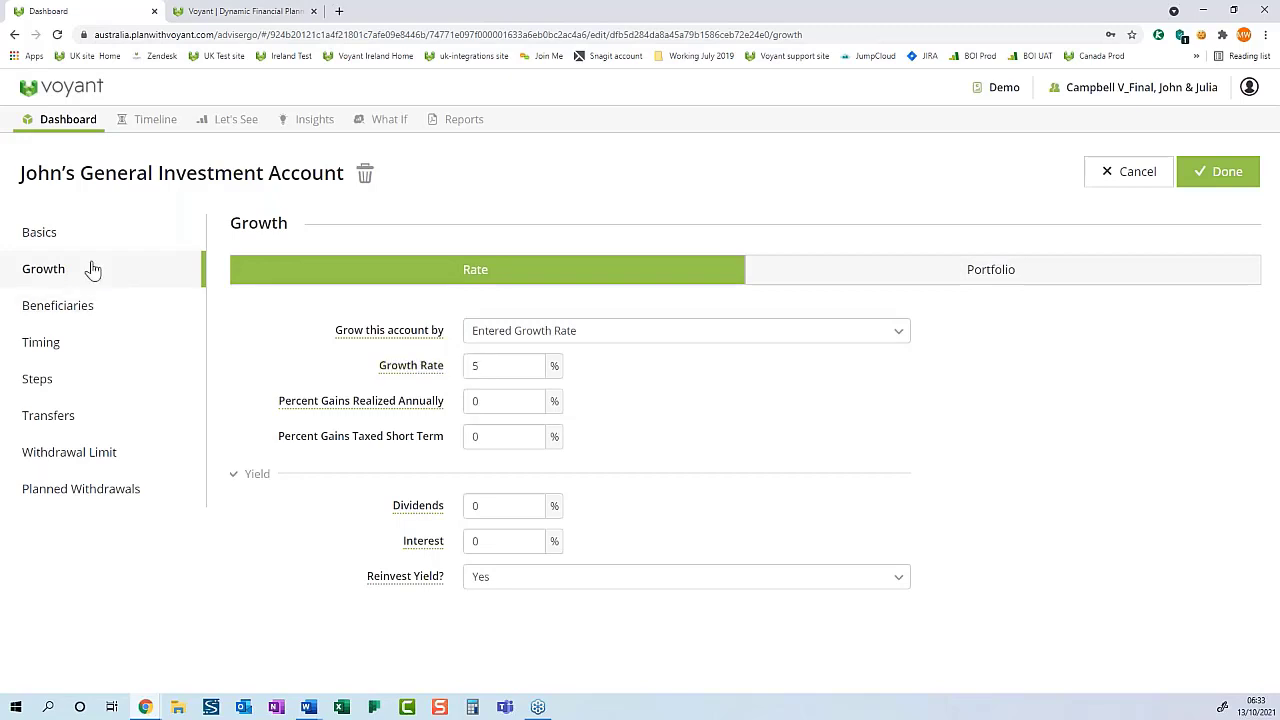
click(74, 238)
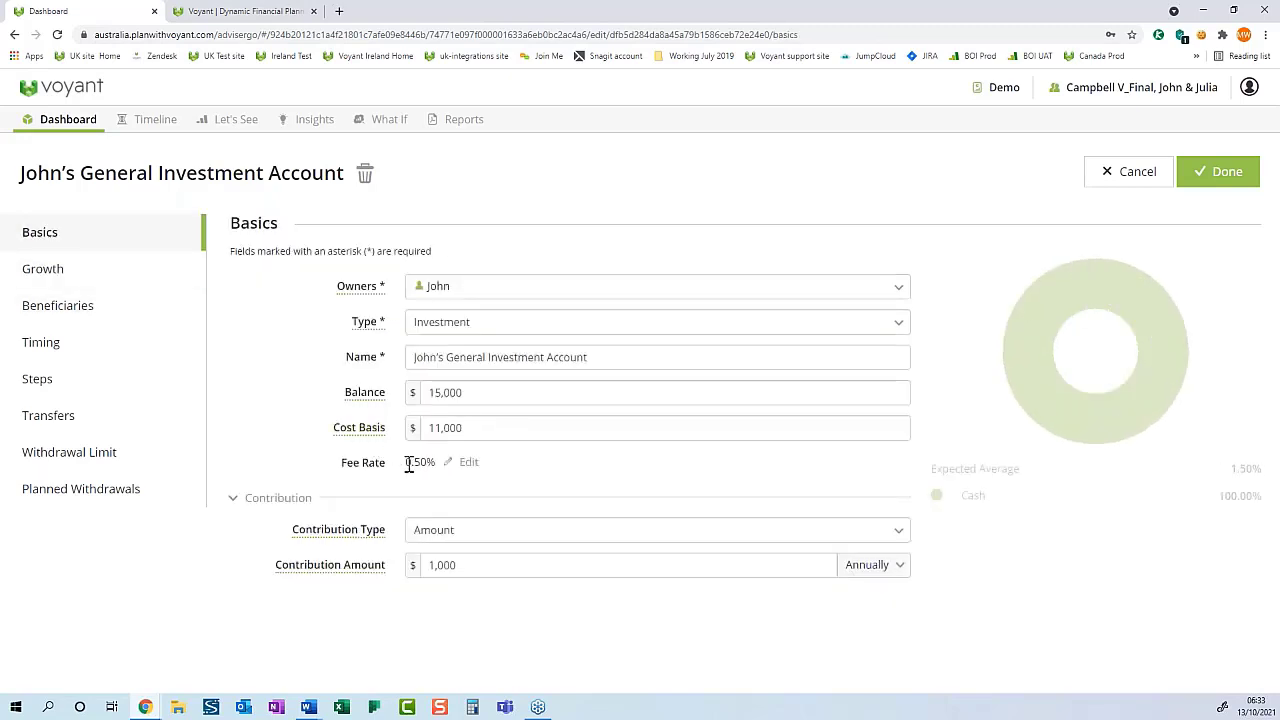
click(88, 272)
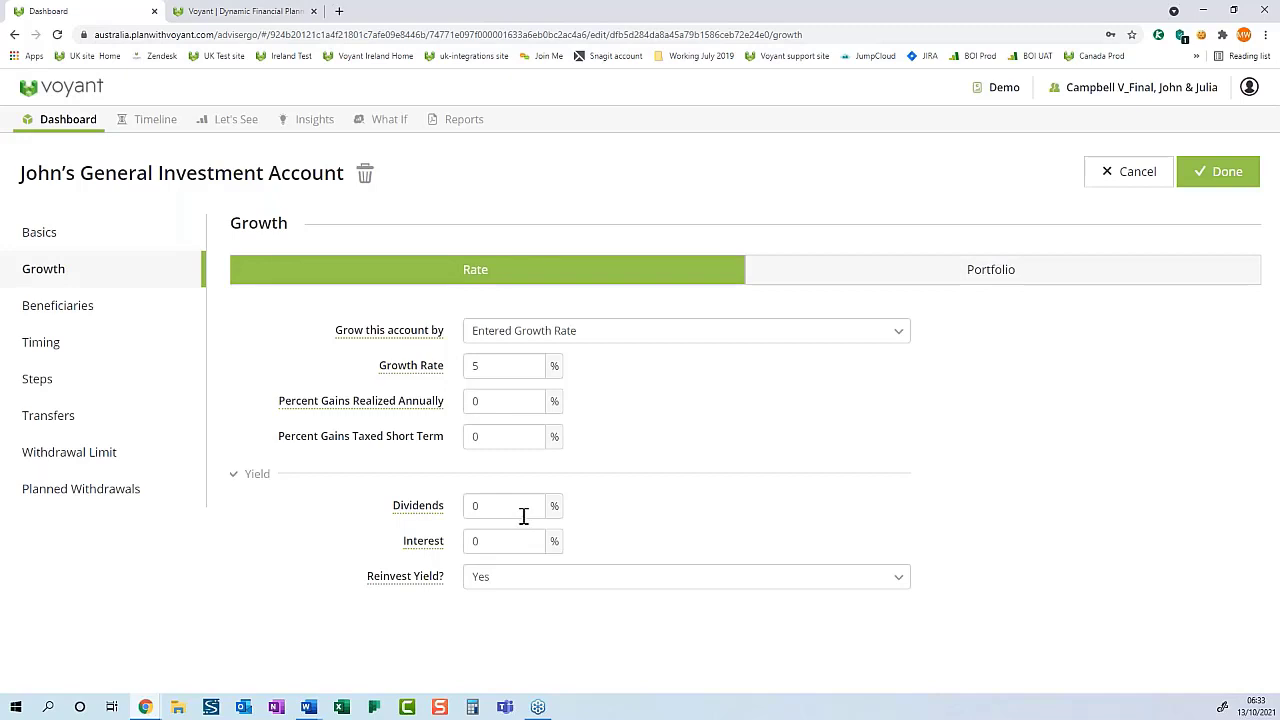
click(1117, 190)
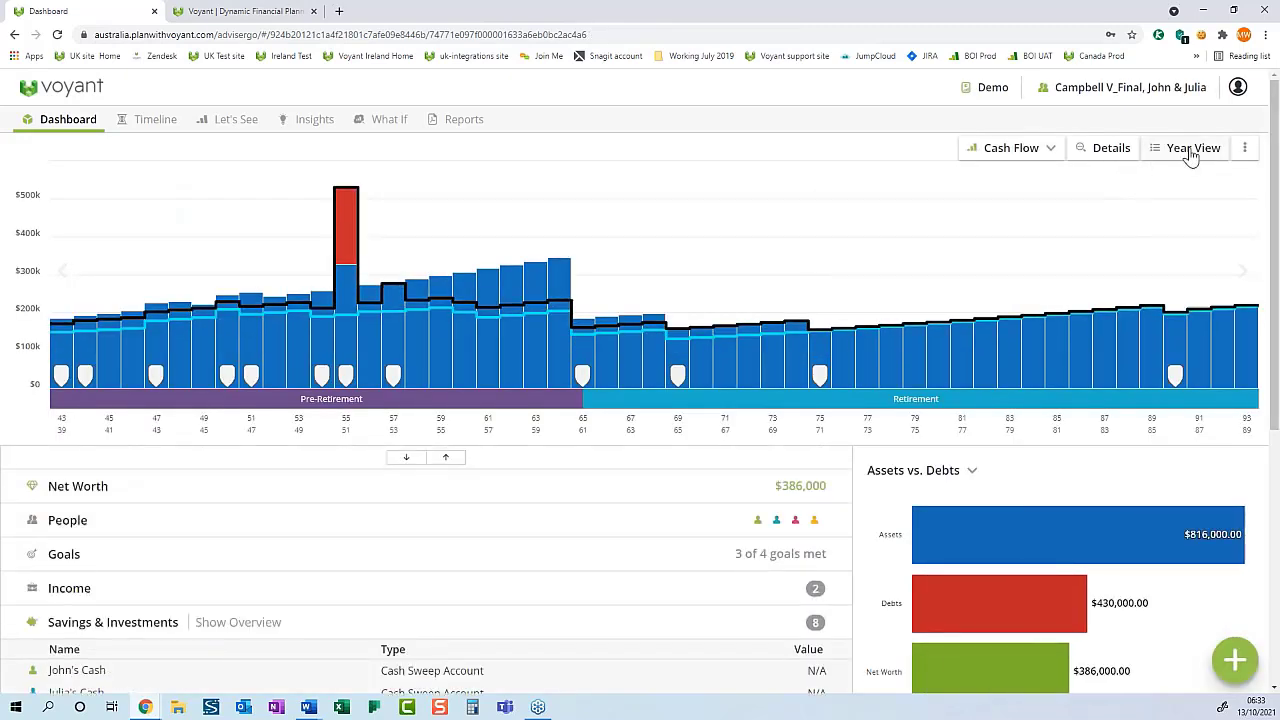
Step: Examine the investments in the year view, including the General Investment Account's net growth breakdown for 2021, and move to 2035
click(1192, 150)
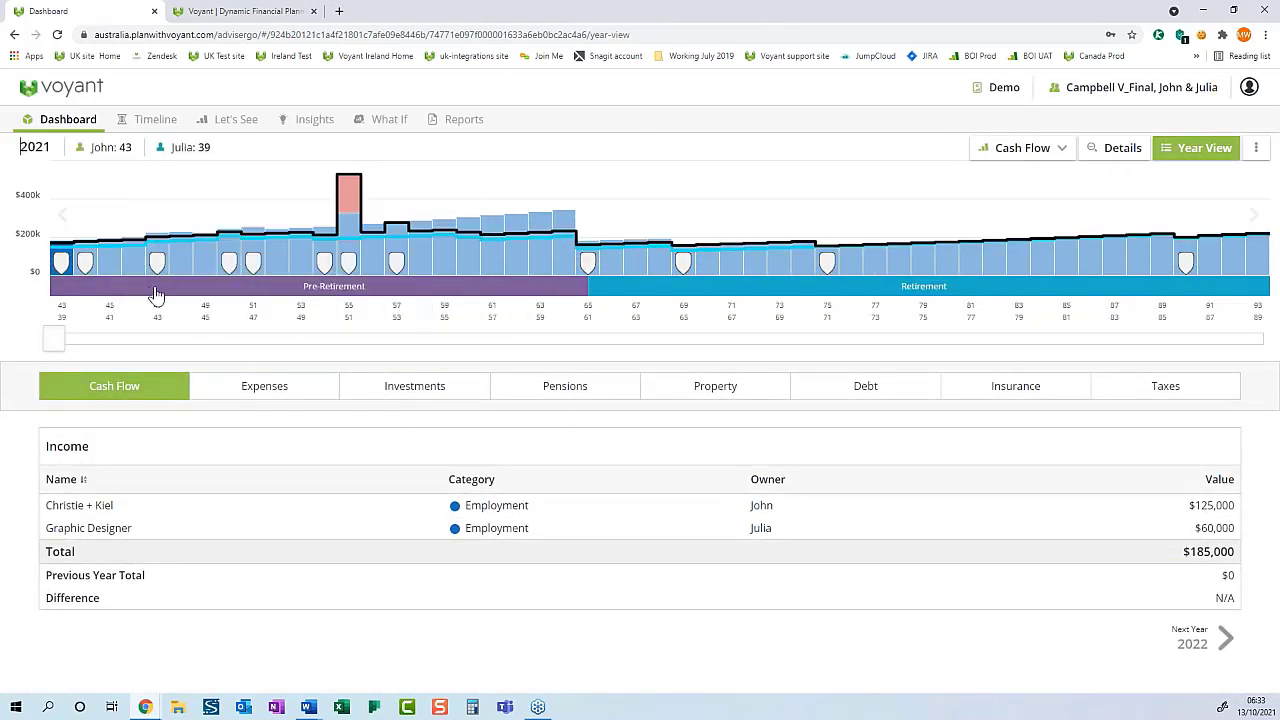
mouse_move(60, 243)
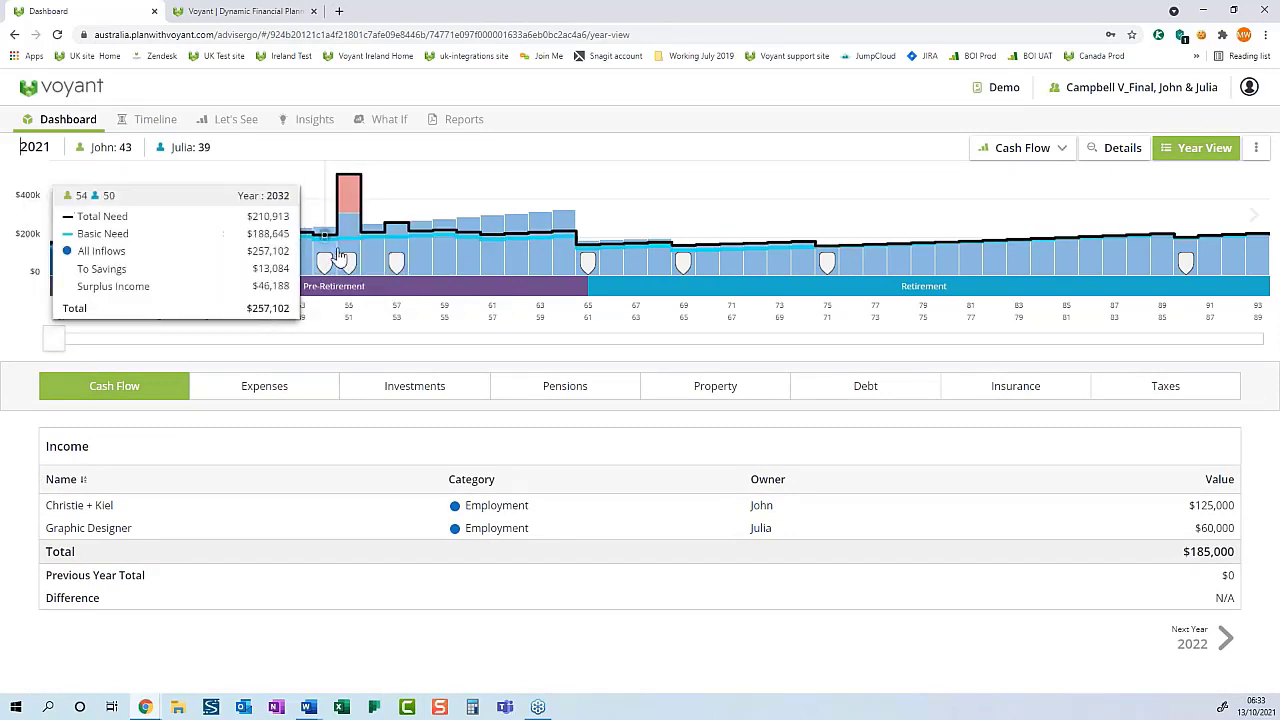
click(430, 395)
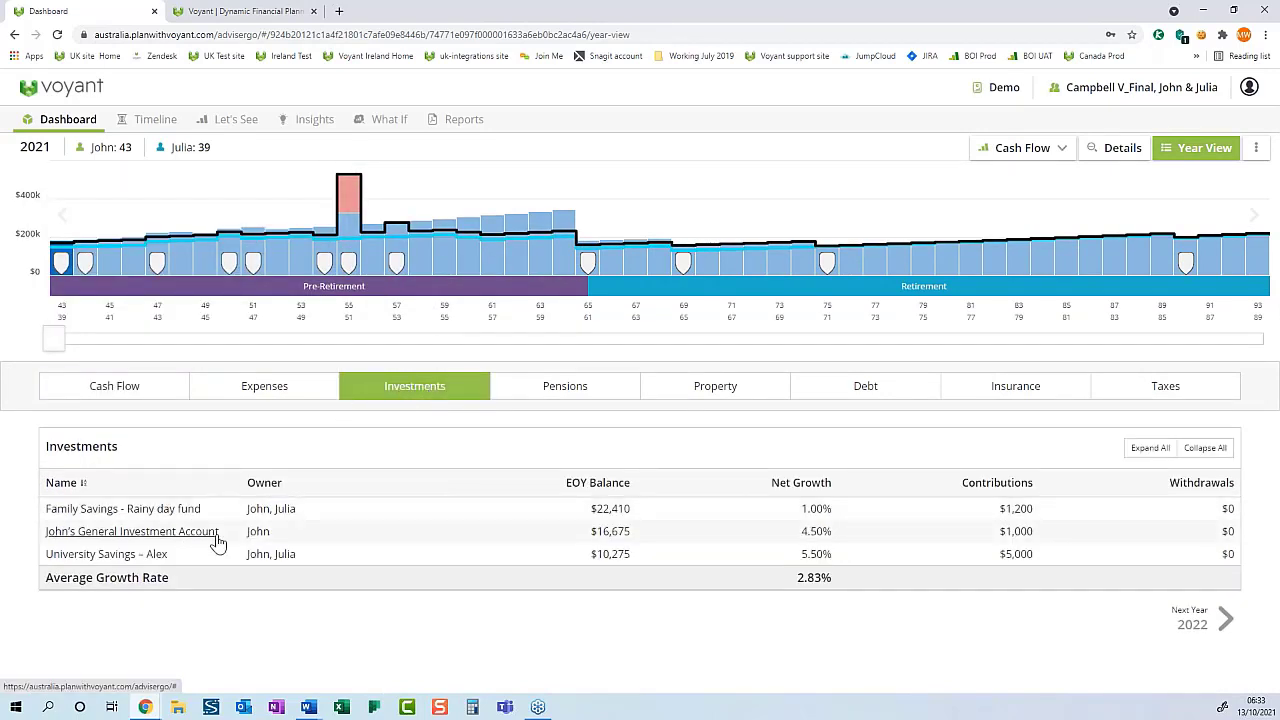
click(815, 539)
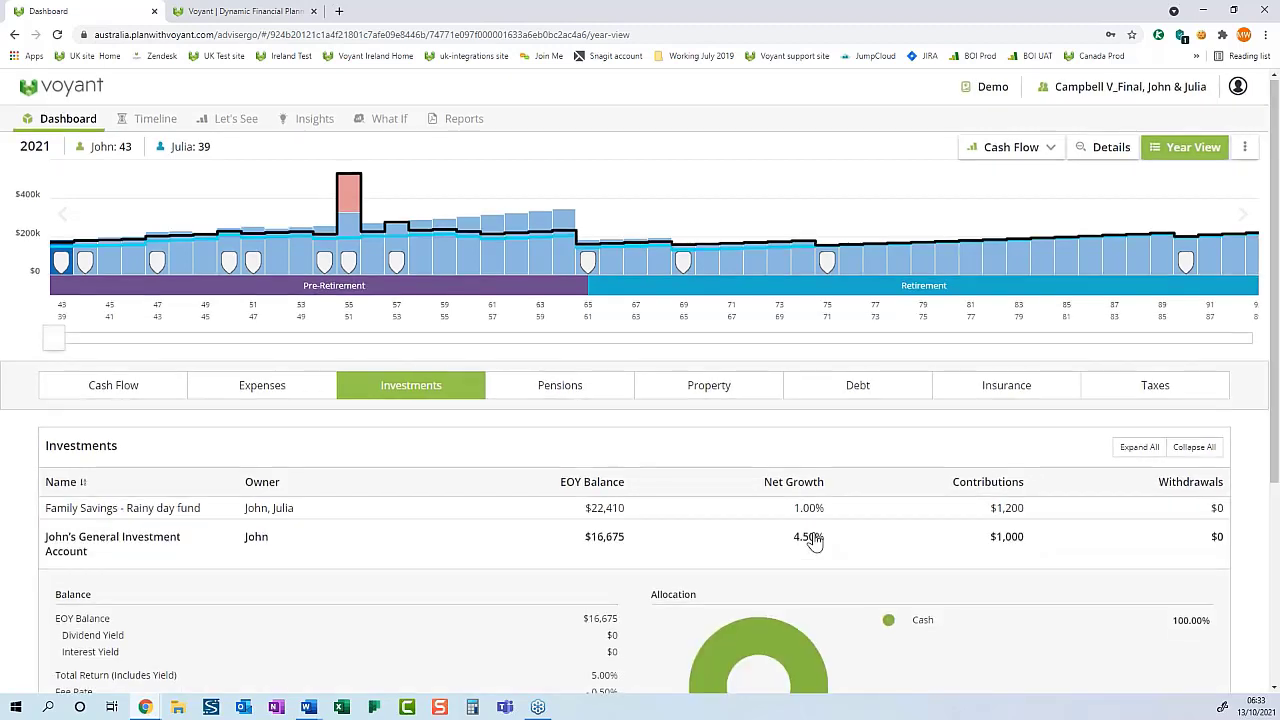
scroll(816, 540, down, 2)
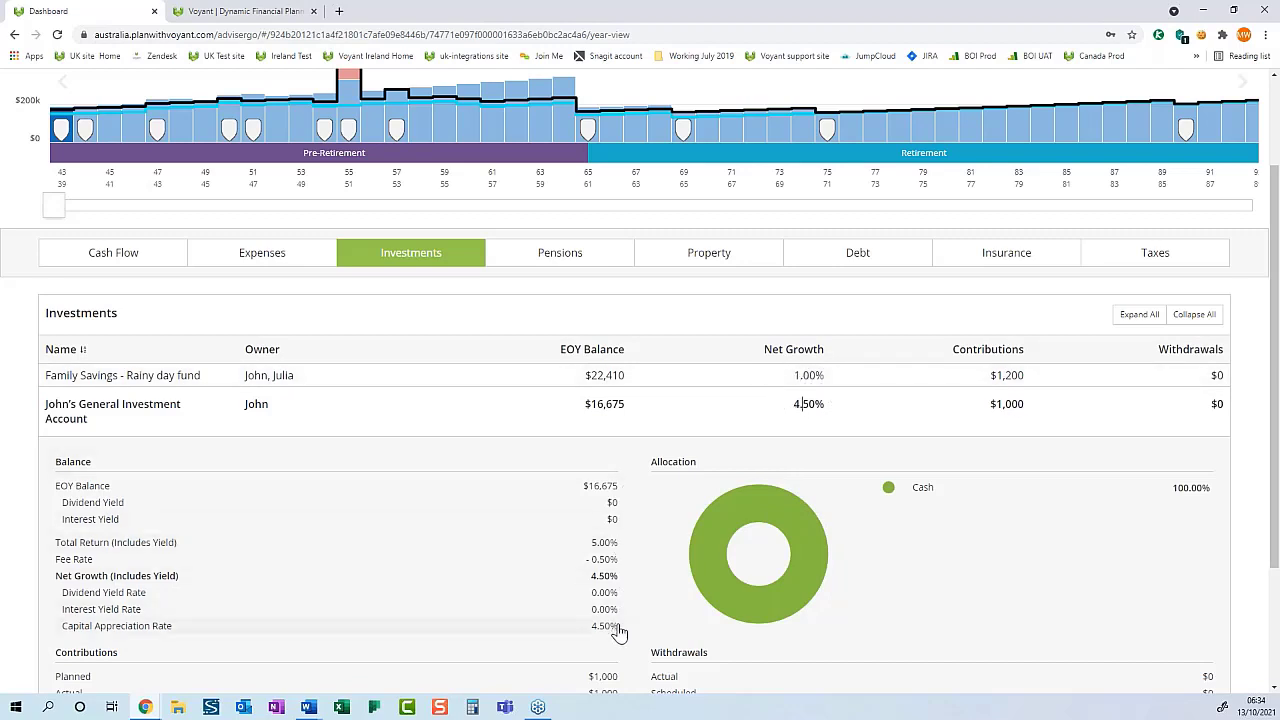
click(726, 412)
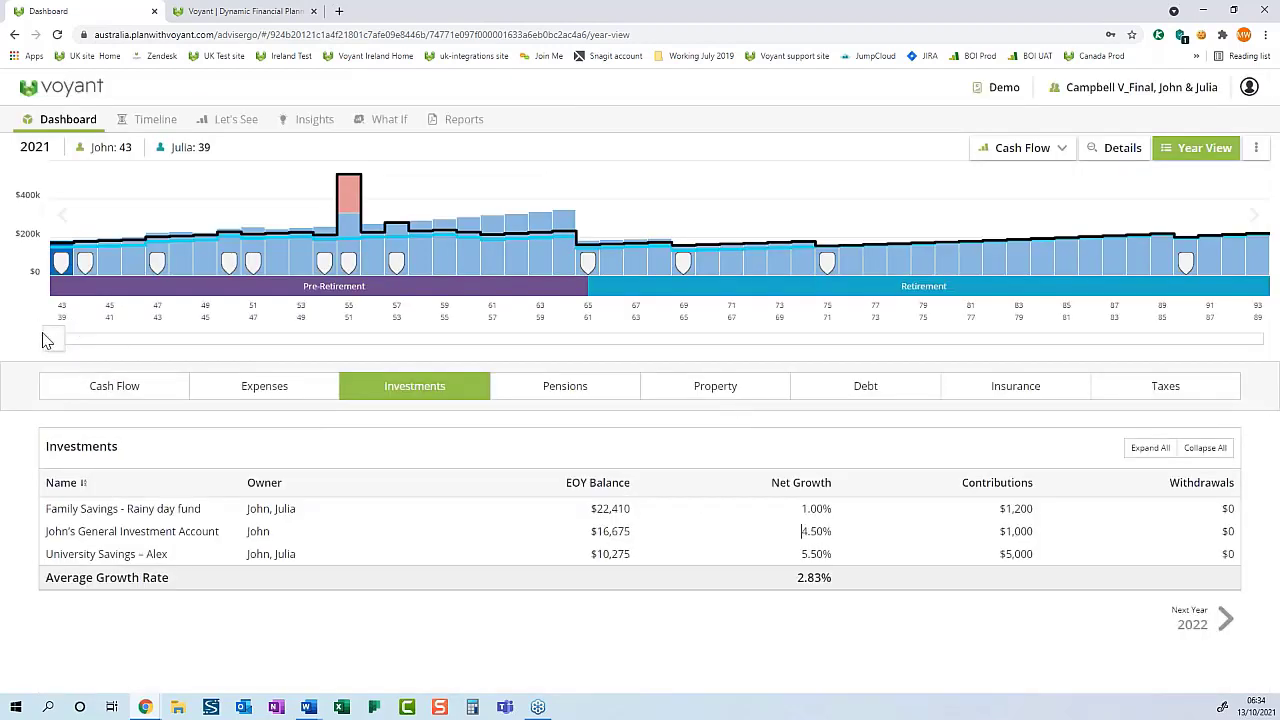
drag(55, 340, 395, 362)
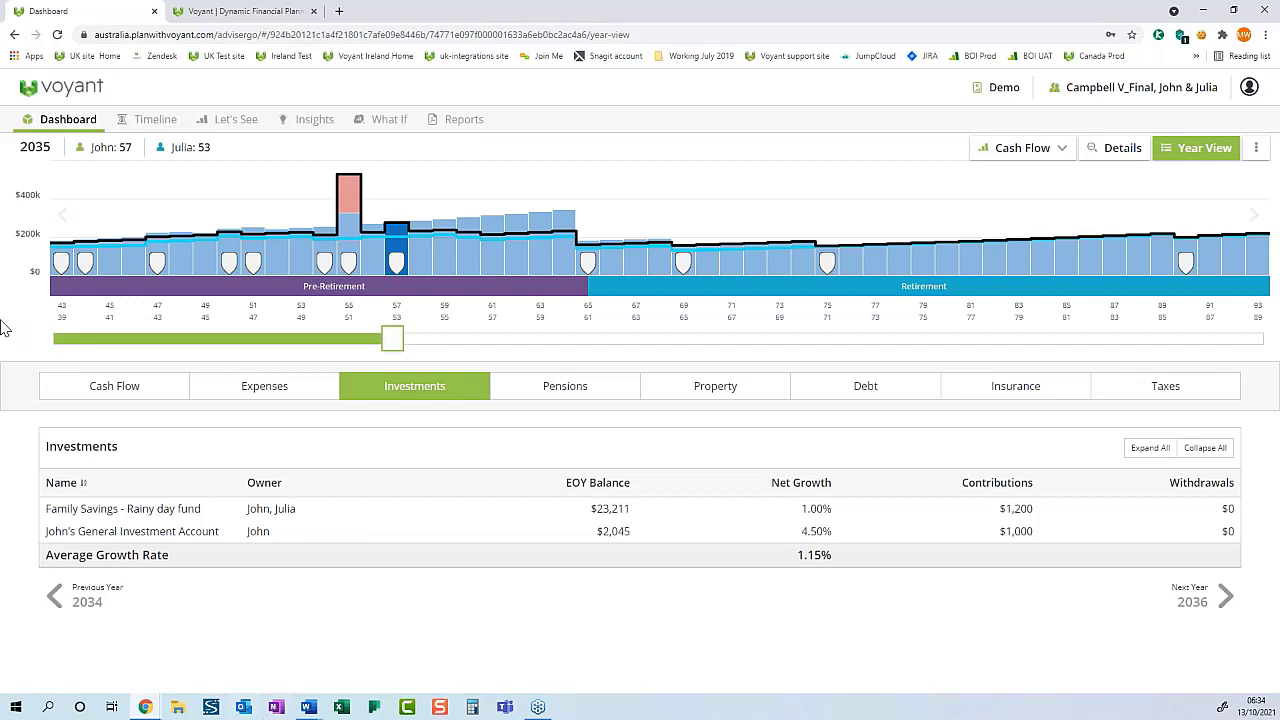
Step: Return to the dashboard and open the Asset Allocation section of the plan settings
click(68, 121)
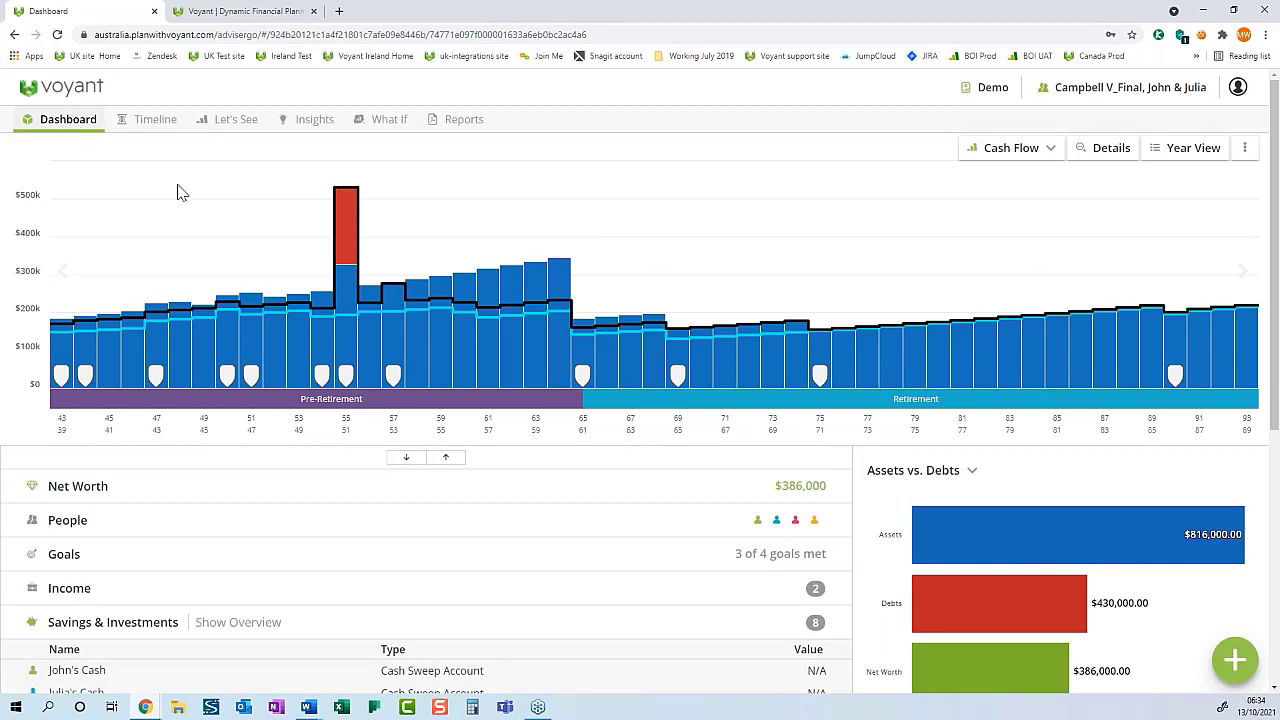
scroll(360, 537, down, 3)
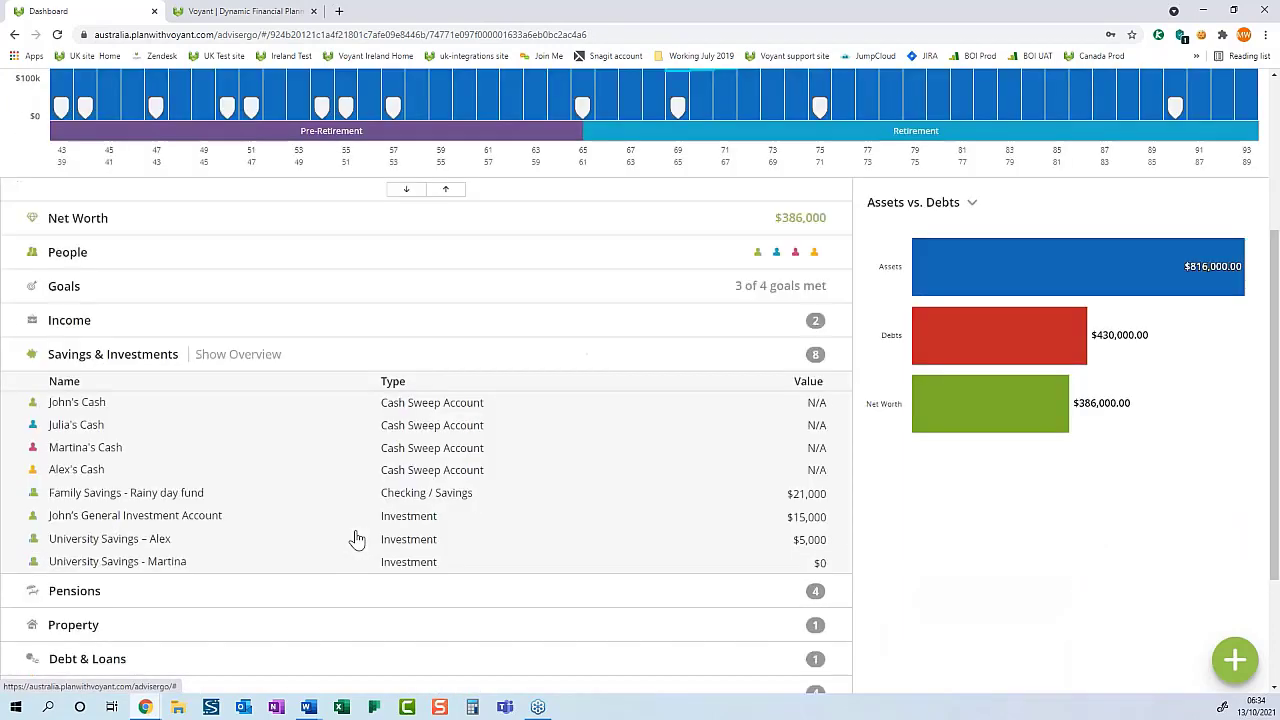
scroll(357, 539, down, 2)
click(109, 621)
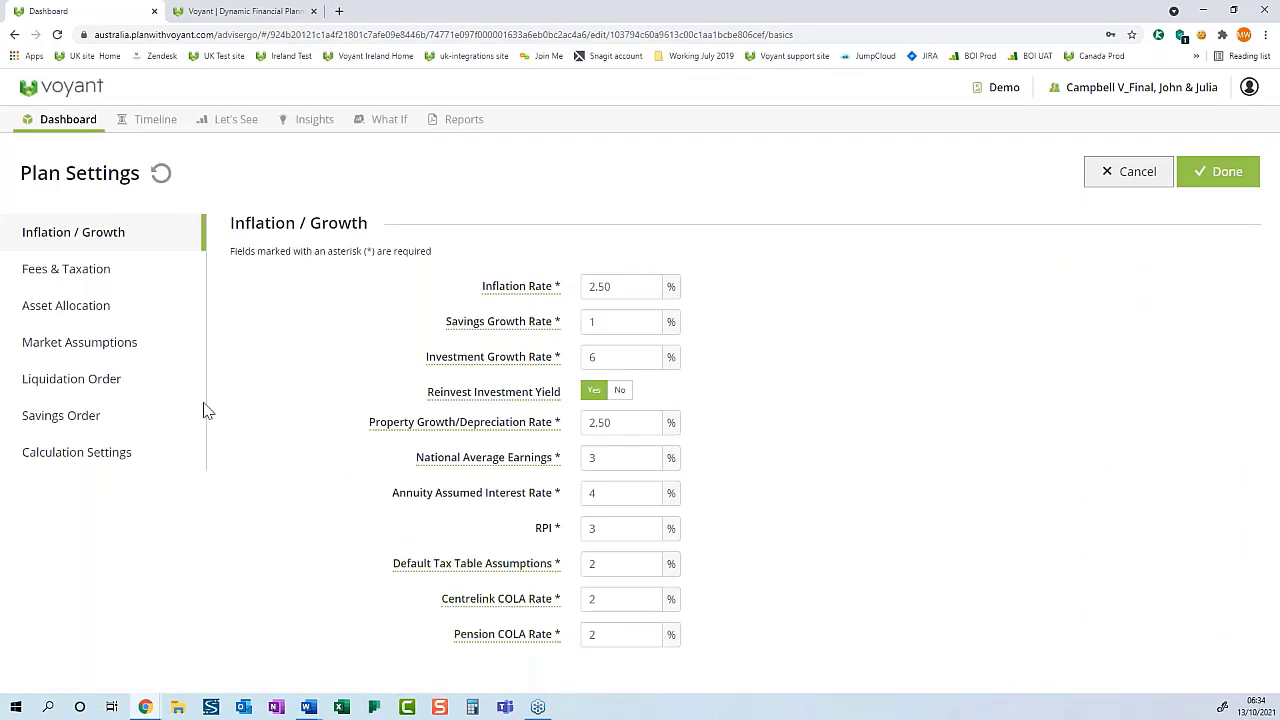
click(105, 313)
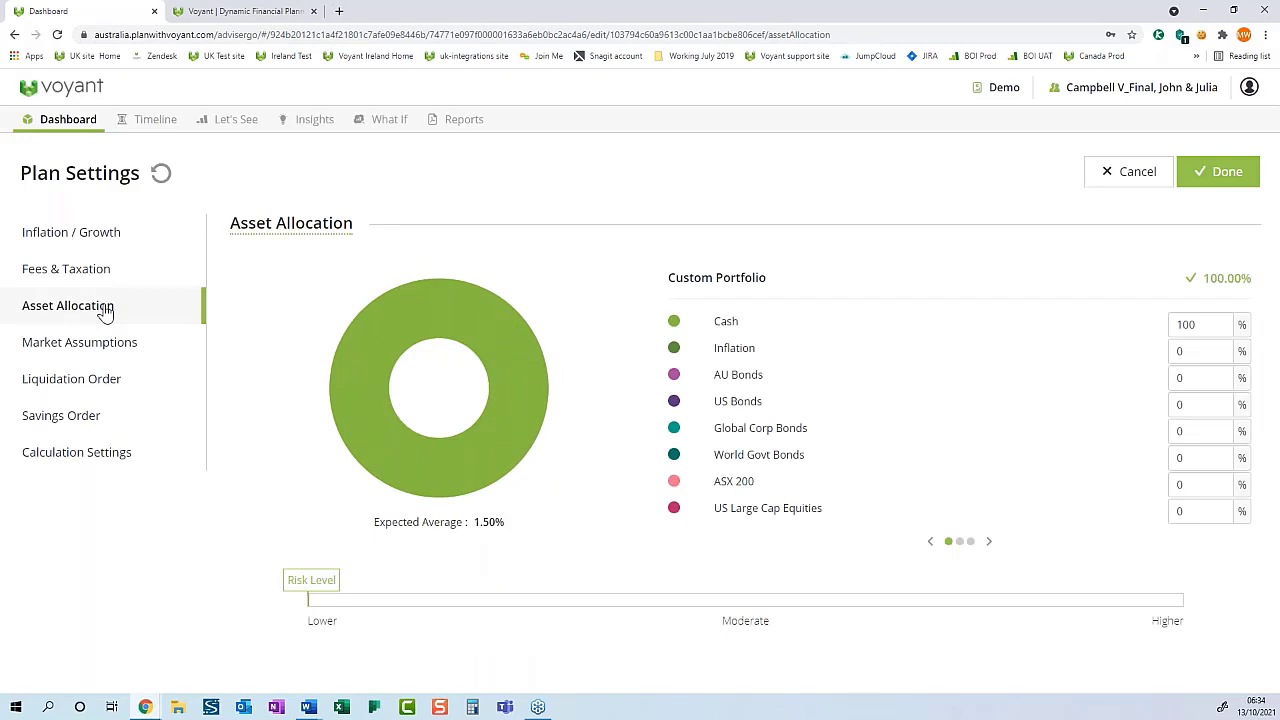
Step: Set the custom portfolio to 0% Cash, 40% AU Bonds, 30% ASX 200, 10% US Large Cap Equities and 20% Property
double_click(1185, 324)
text(0)
double_click(1190, 378)
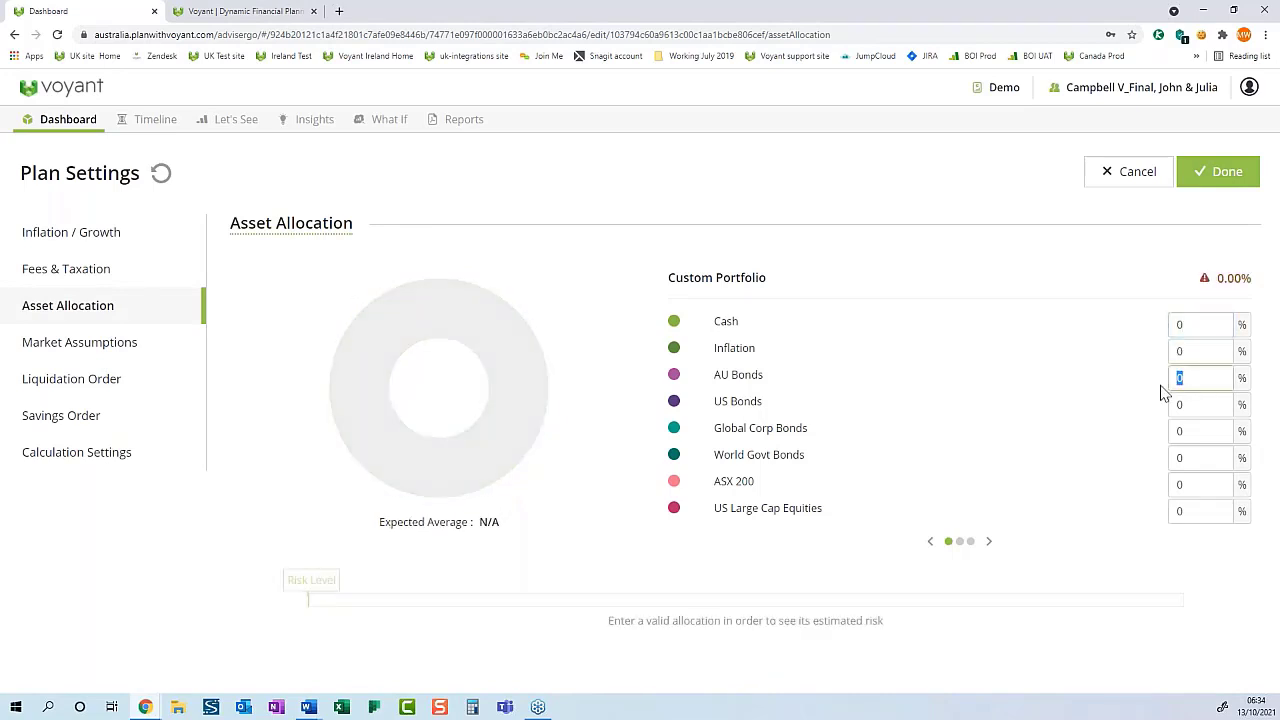
text(40)
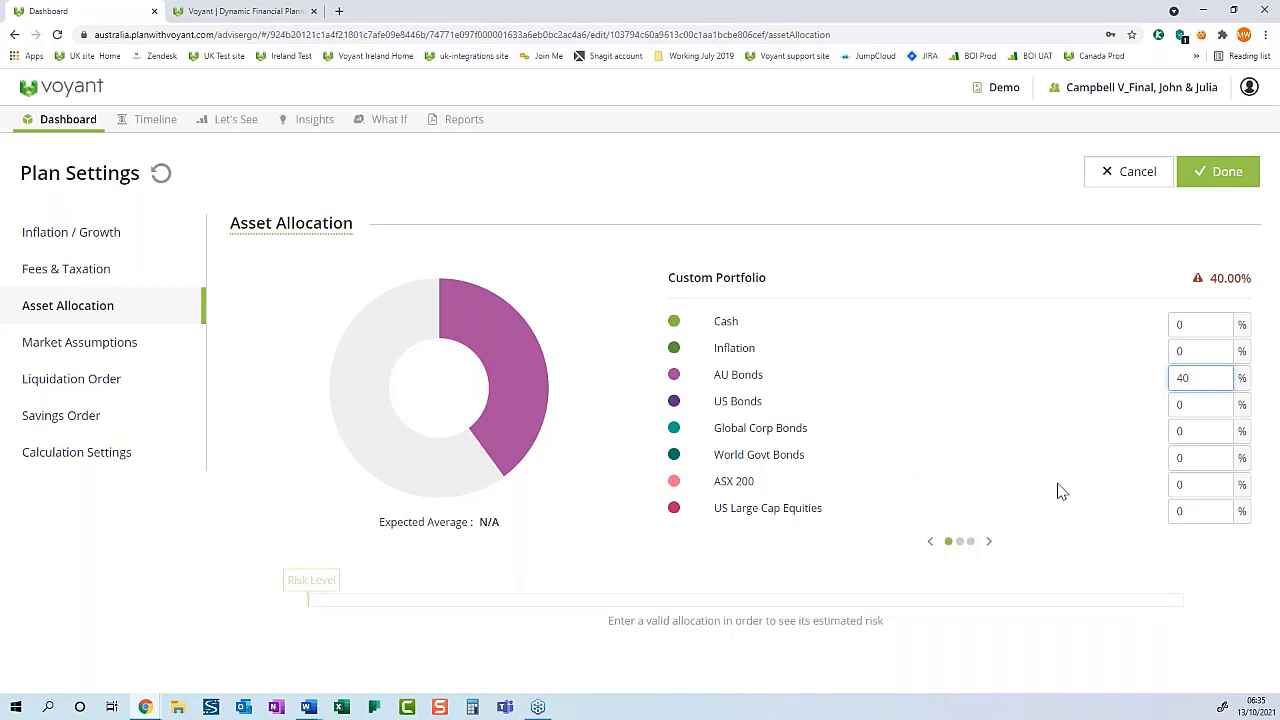
click(1199, 486)
text(30)
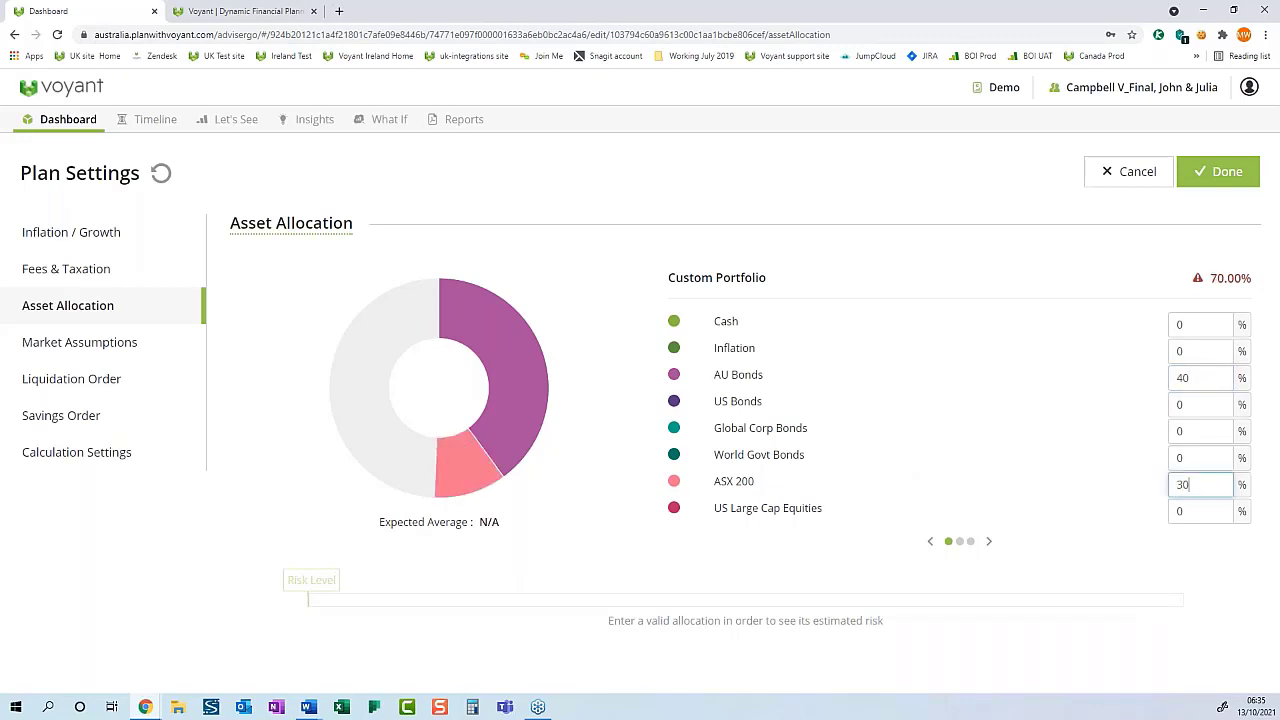
click(1182, 512)
text(10)
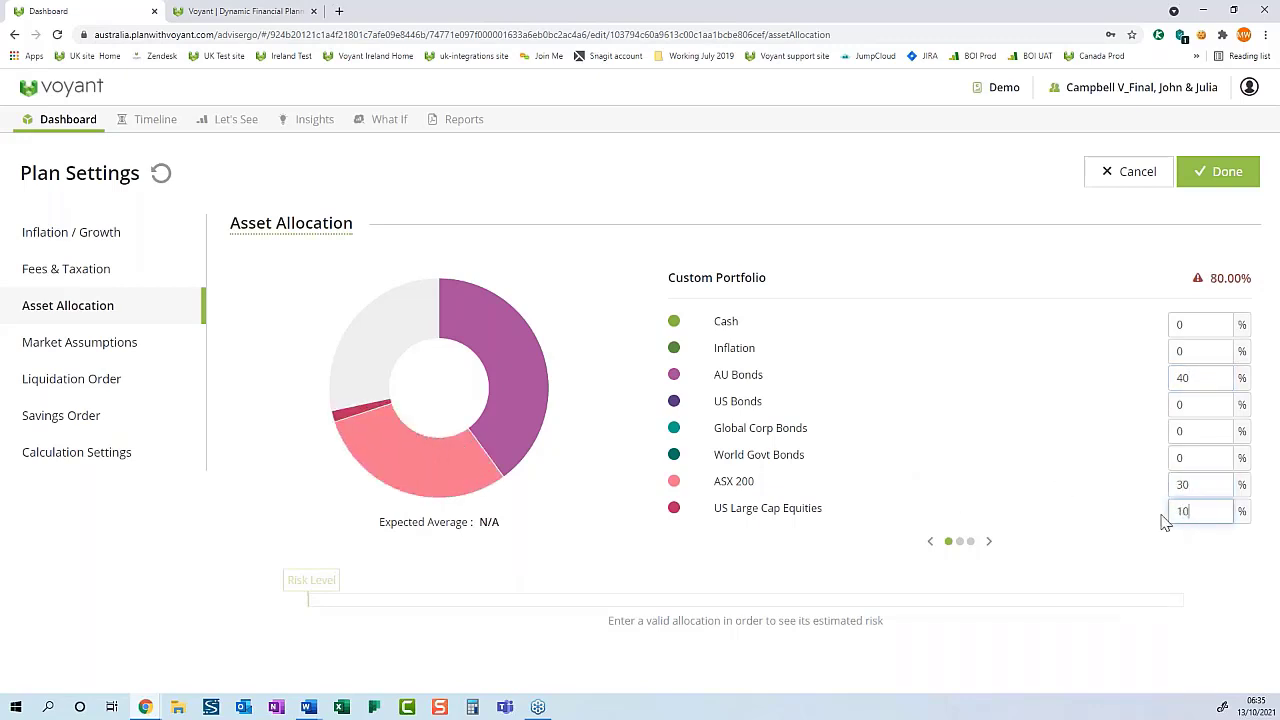
click(990, 545)
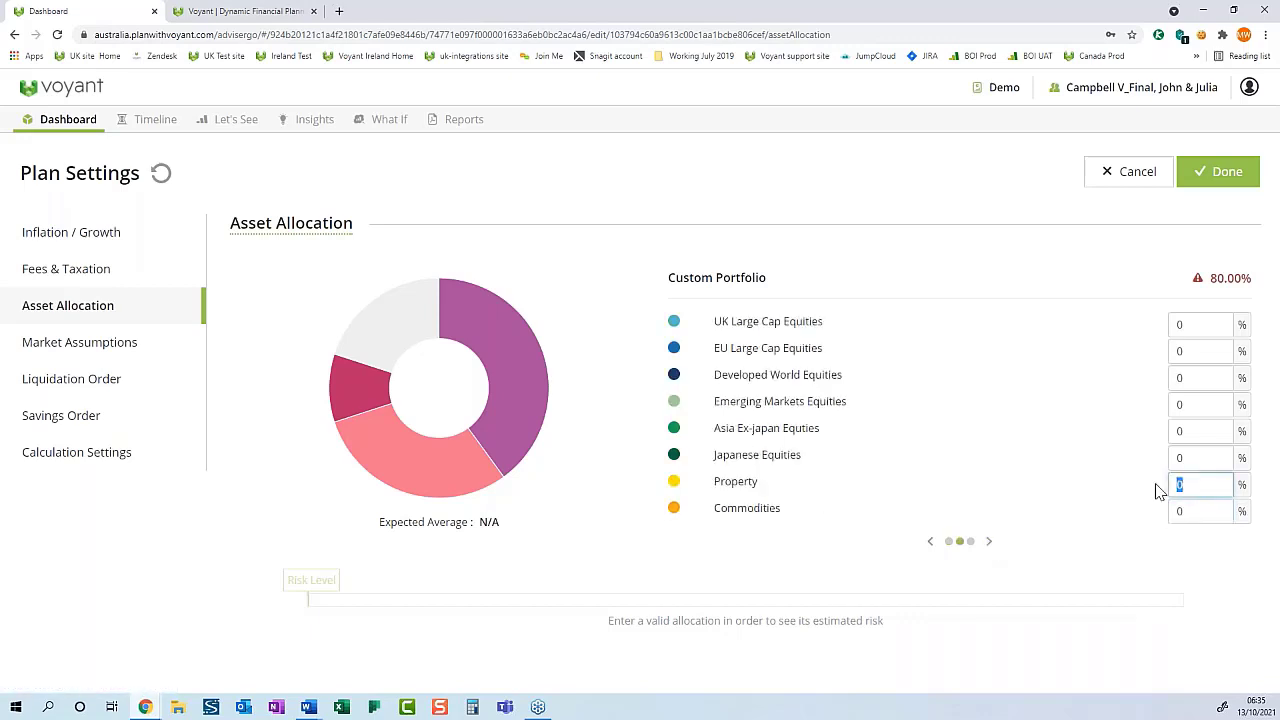
text(20)
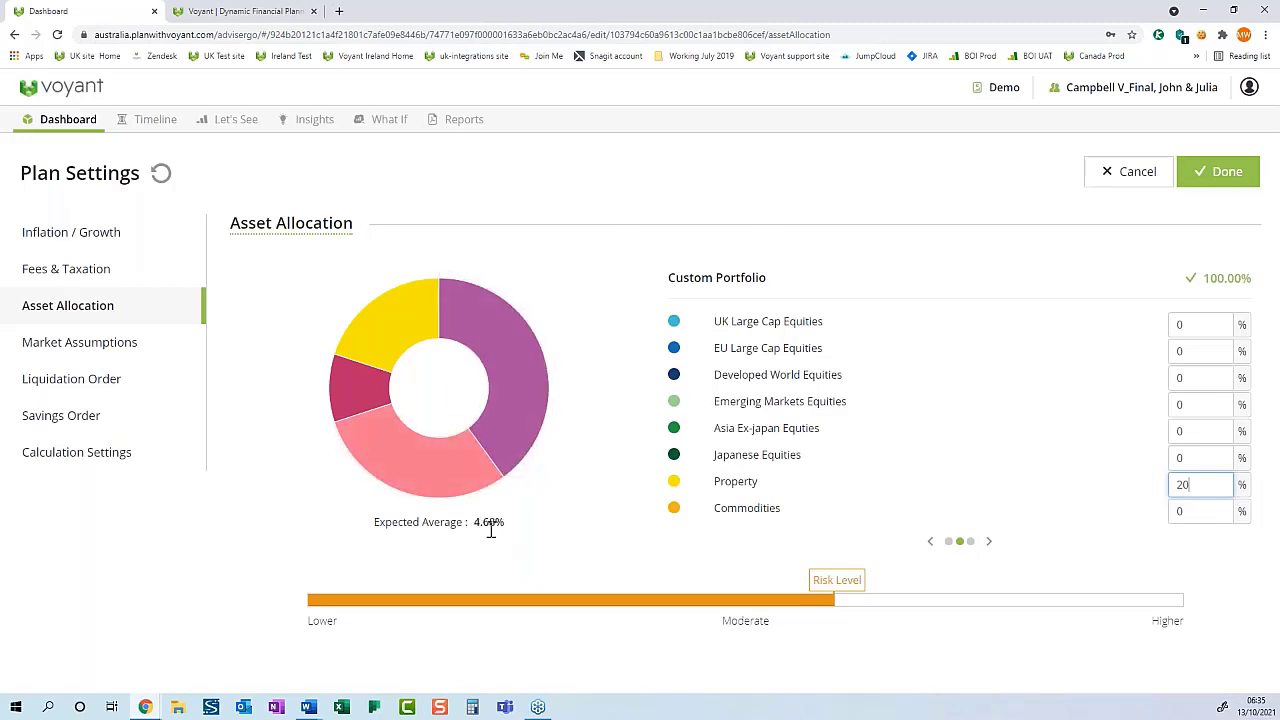
Step: Review the market assumptions for each asset class and save the plan settings
click(71, 350)
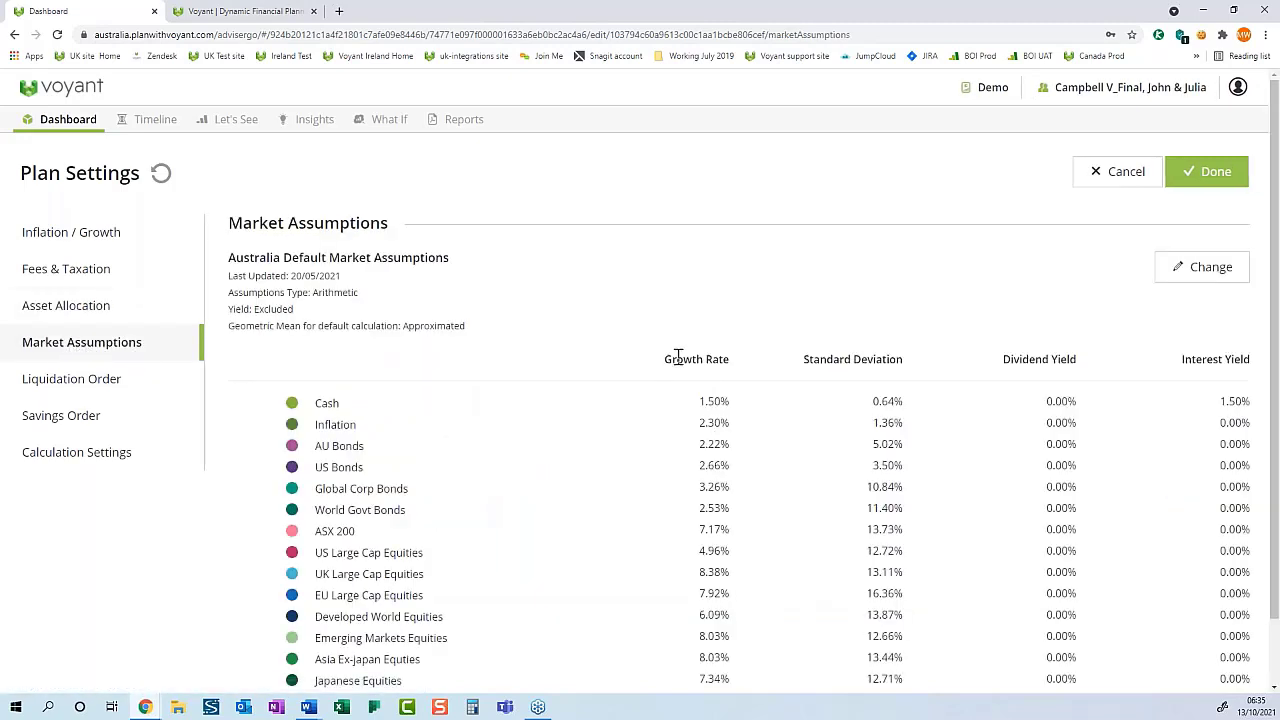
scroll(740, 590, down, 1)
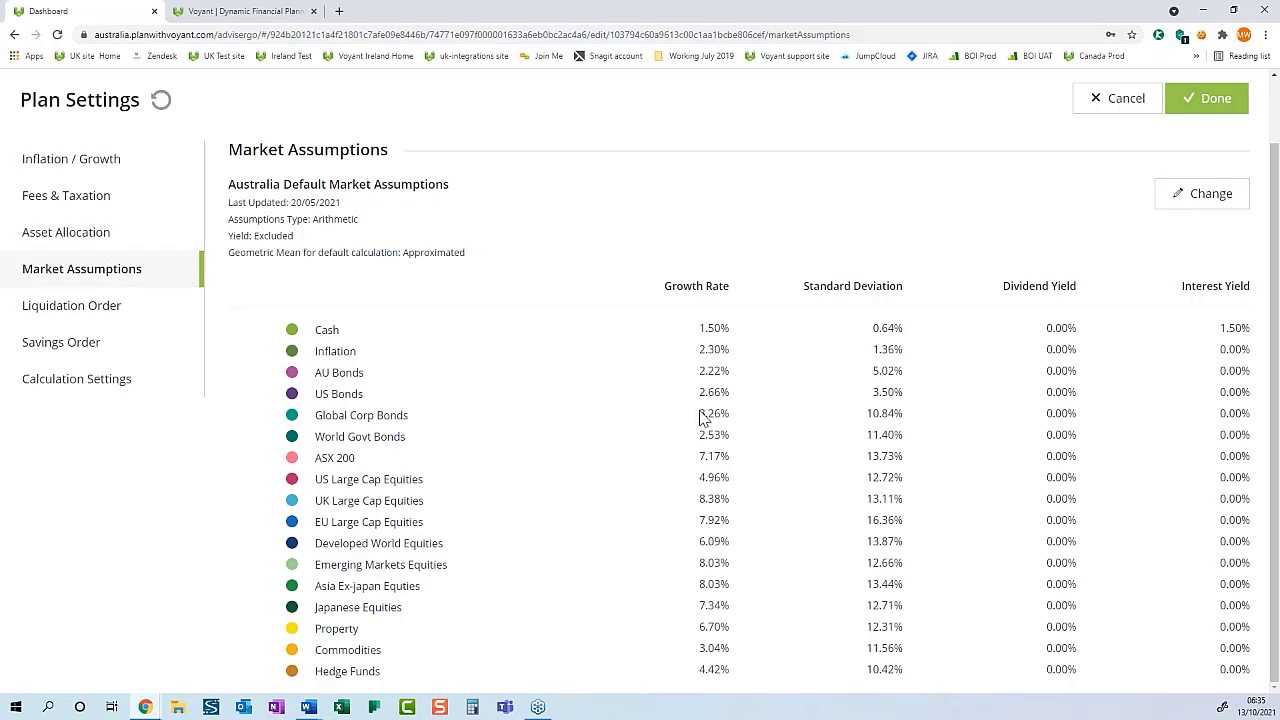
scroll(704, 418, up, 2)
click(1224, 172)
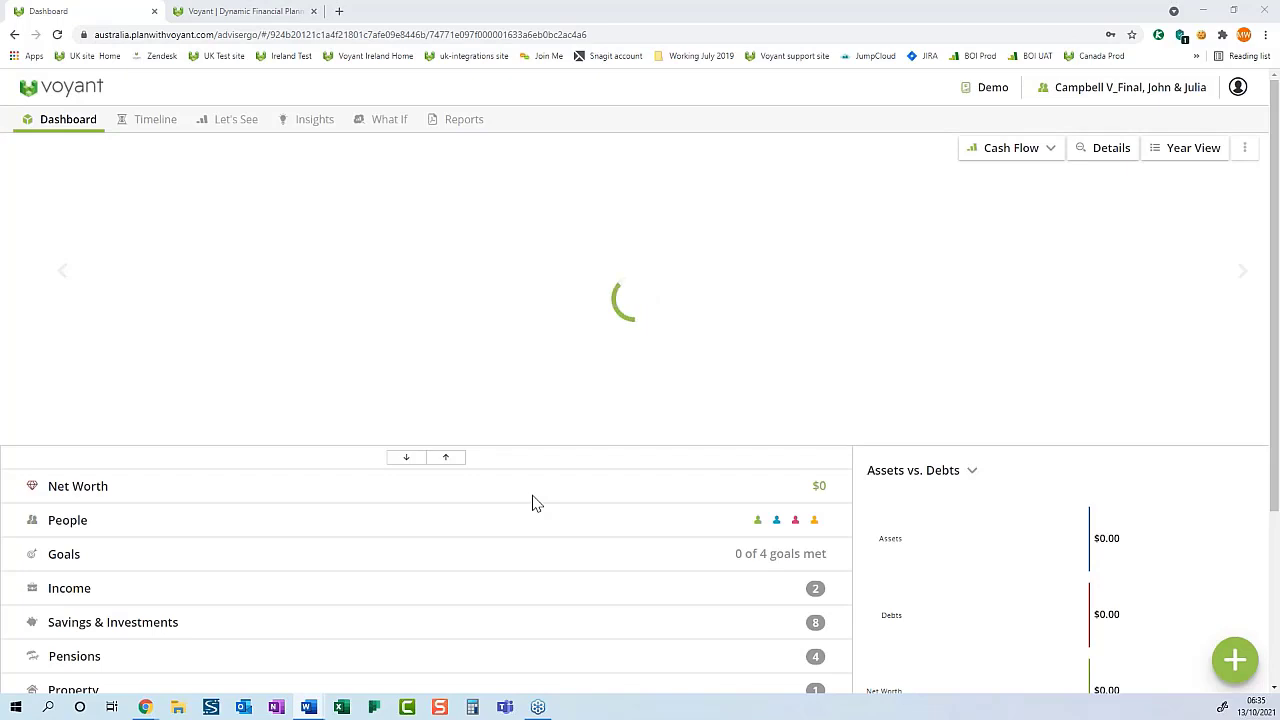
Step: Open the $140,000 accumulation pension from the pensions list and set its growth to follow Portfolio/Holdings
scroll(533, 503, down, 1)
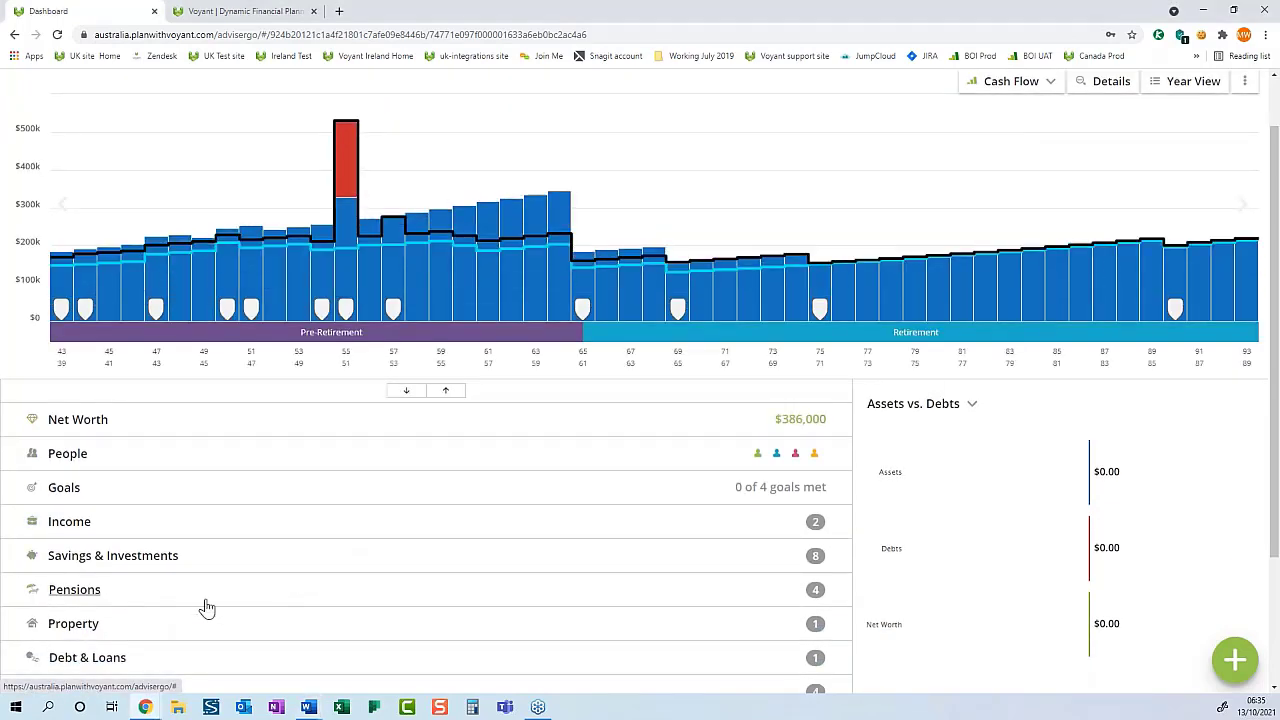
click(206, 605)
scroll(269, 609, down, 1)
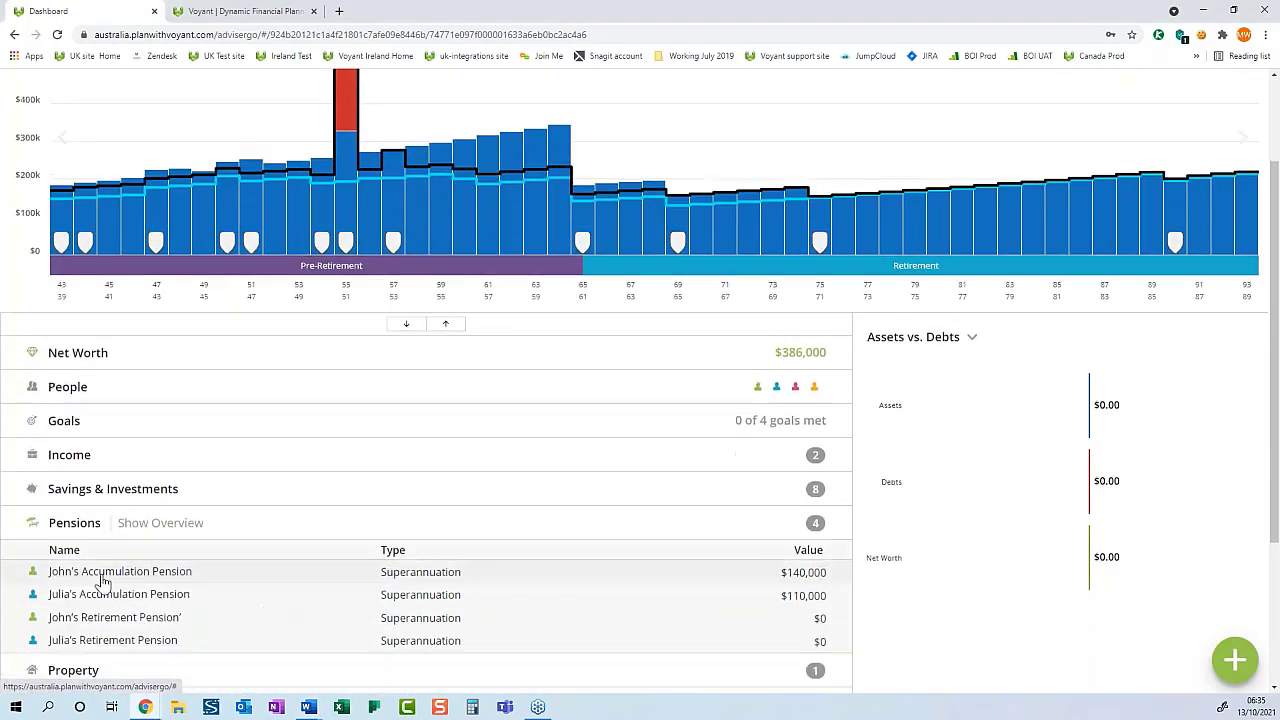
click(431, 577)
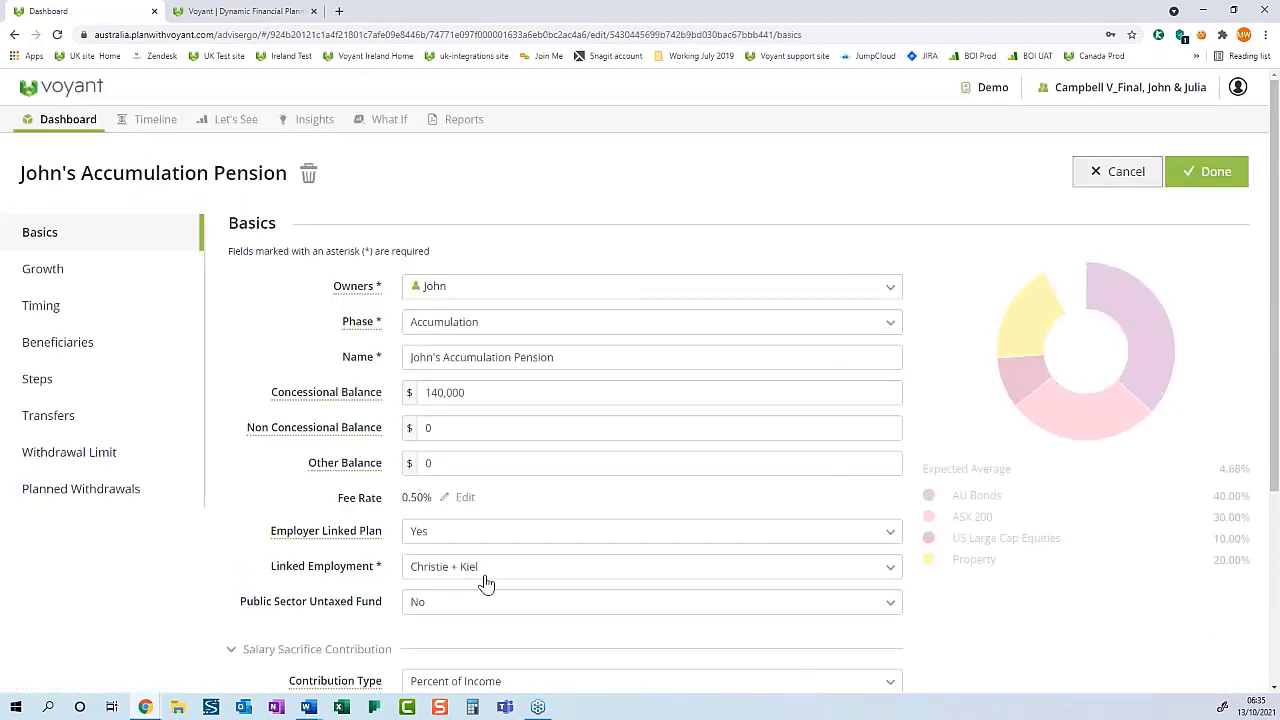
click(90, 269)
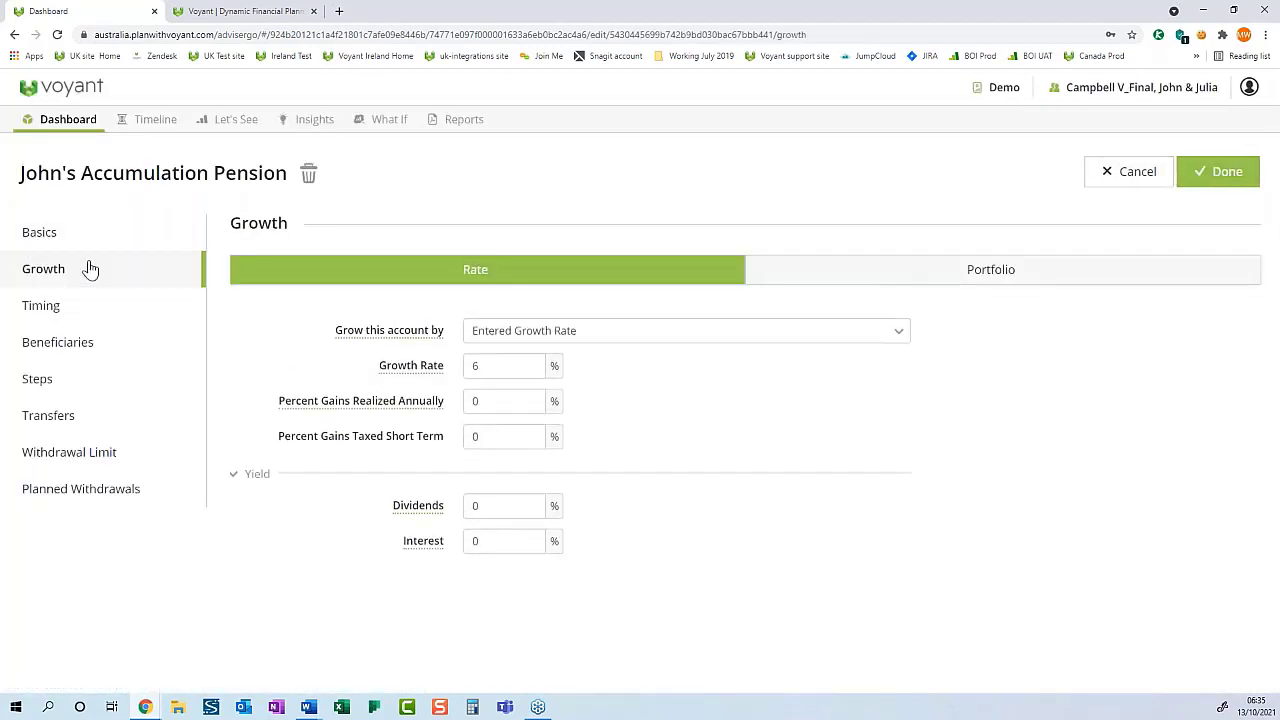
click(495, 334)
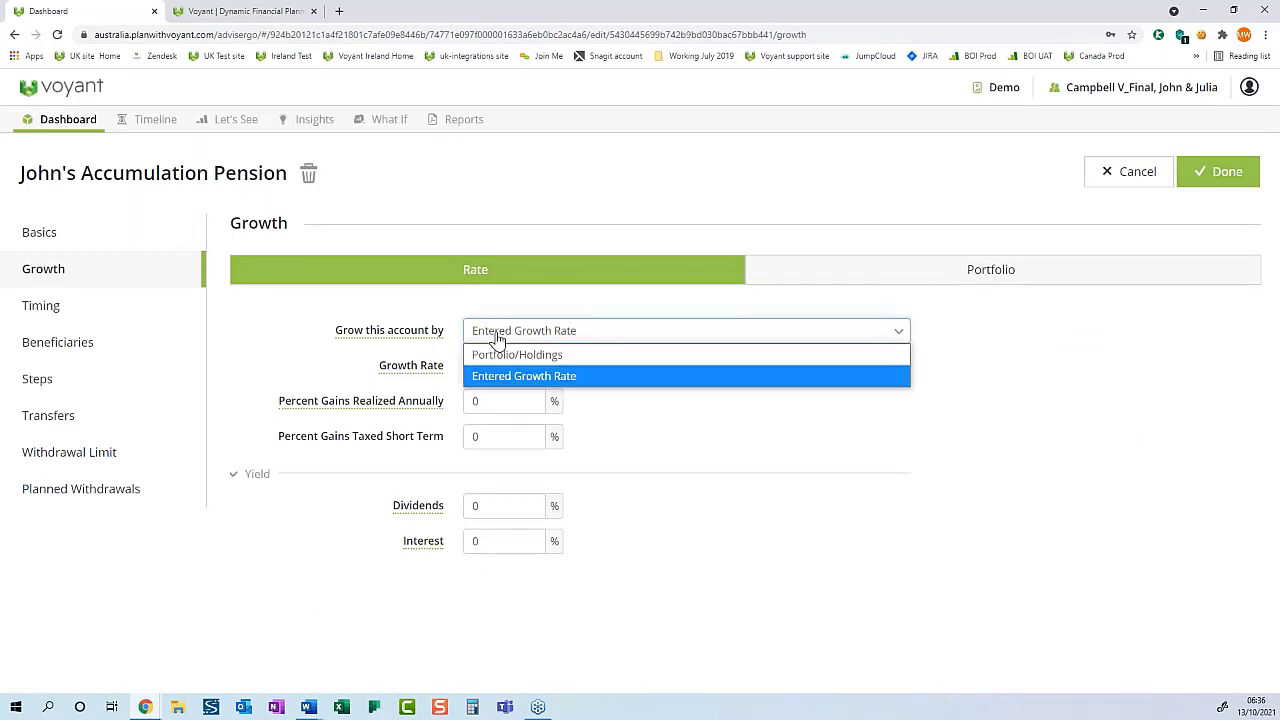
click(505, 357)
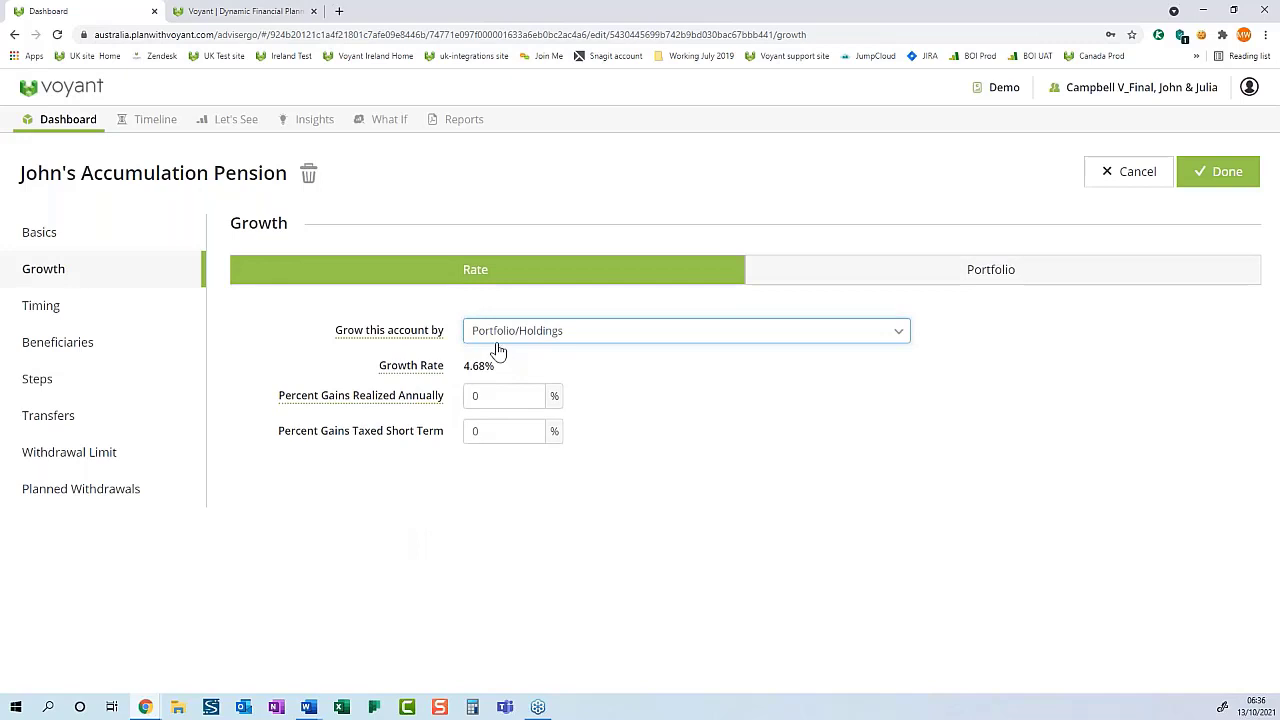
Step: Review the asset class percentages in the pension's custom portfolio, recheck its growth rate settings and save the pension
click(920, 271)
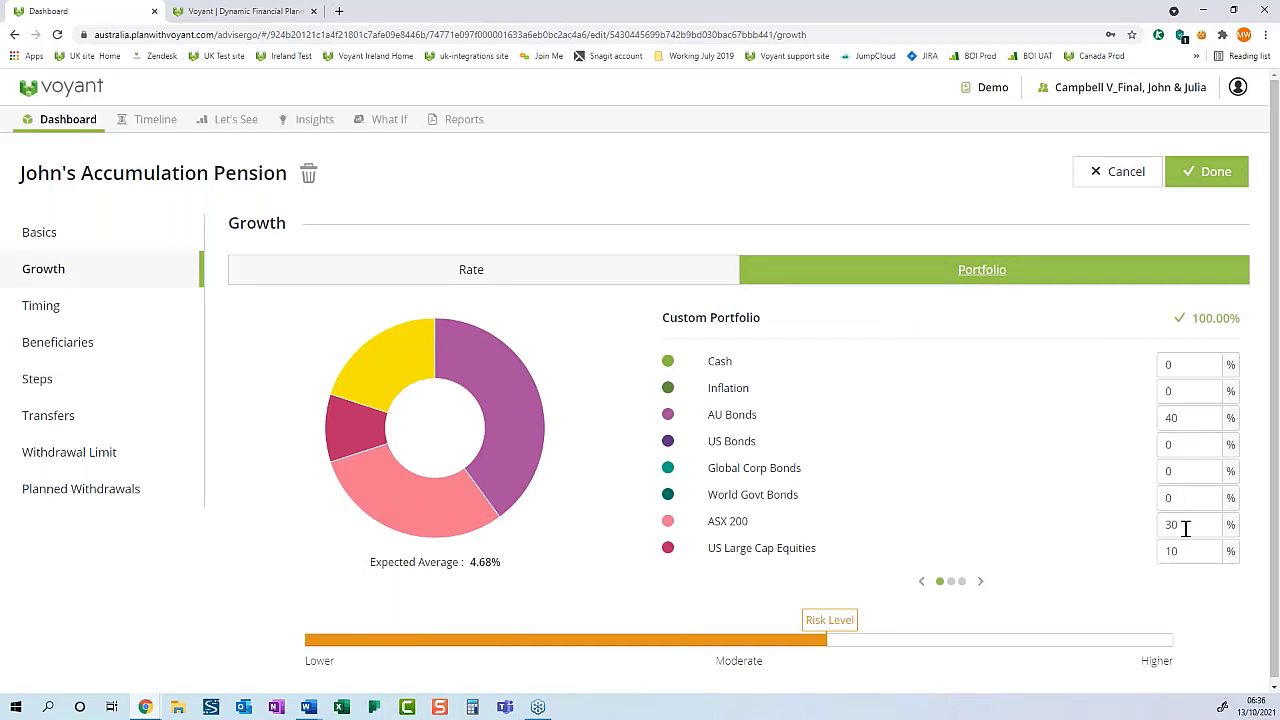
click(980, 584)
click(922, 583)
click(548, 277)
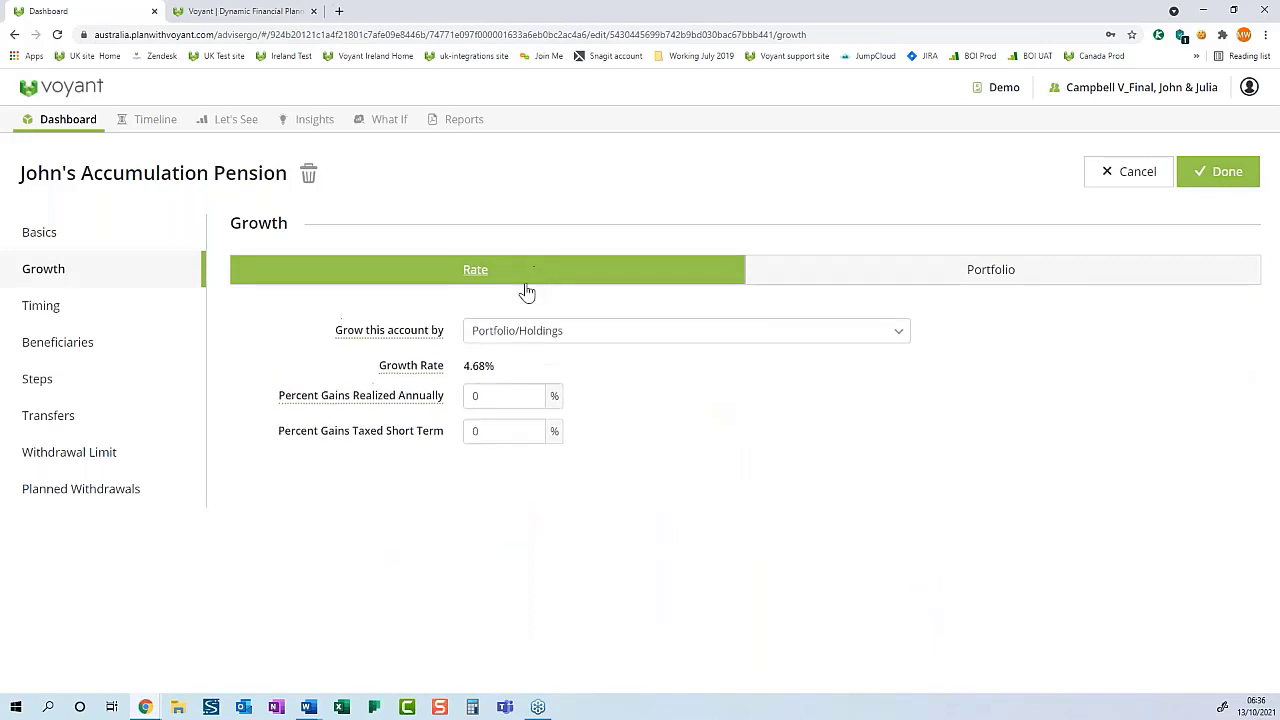
click(1222, 176)
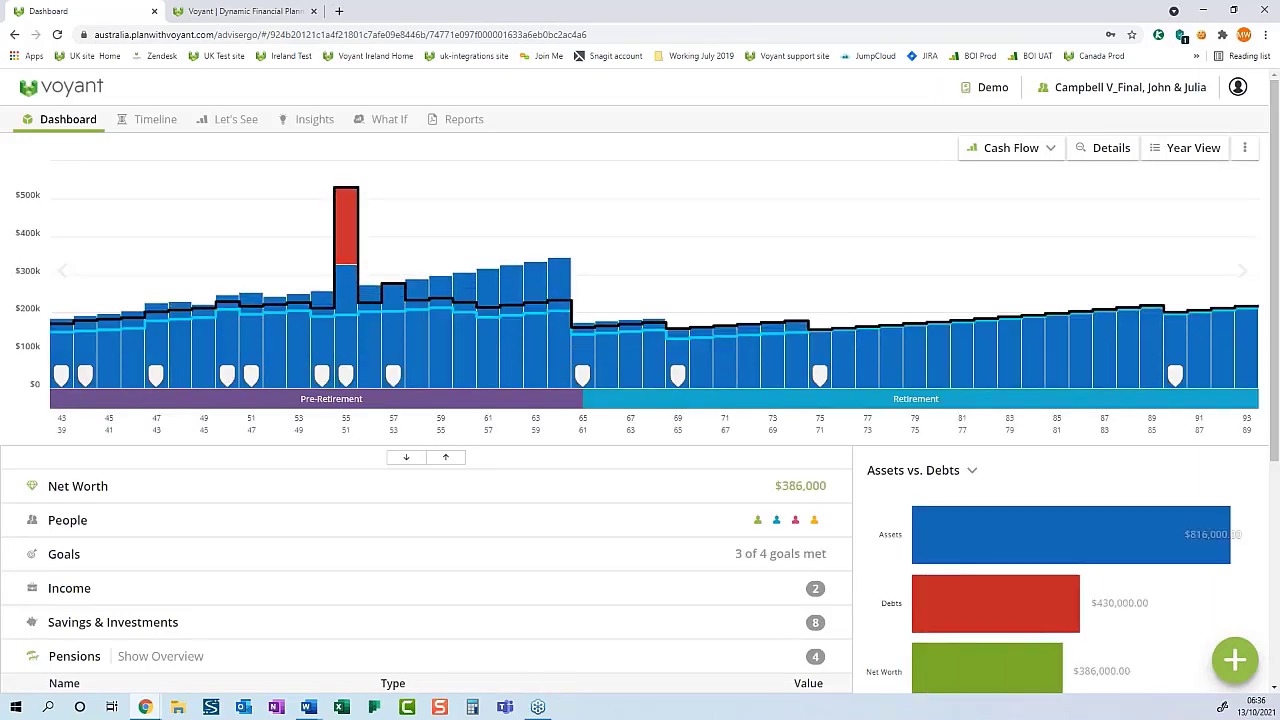
Step: Examine the 2021 pensions in the year view, including the first accumulation pension's net growth, fee and allocation breakdown
click(60, 342)
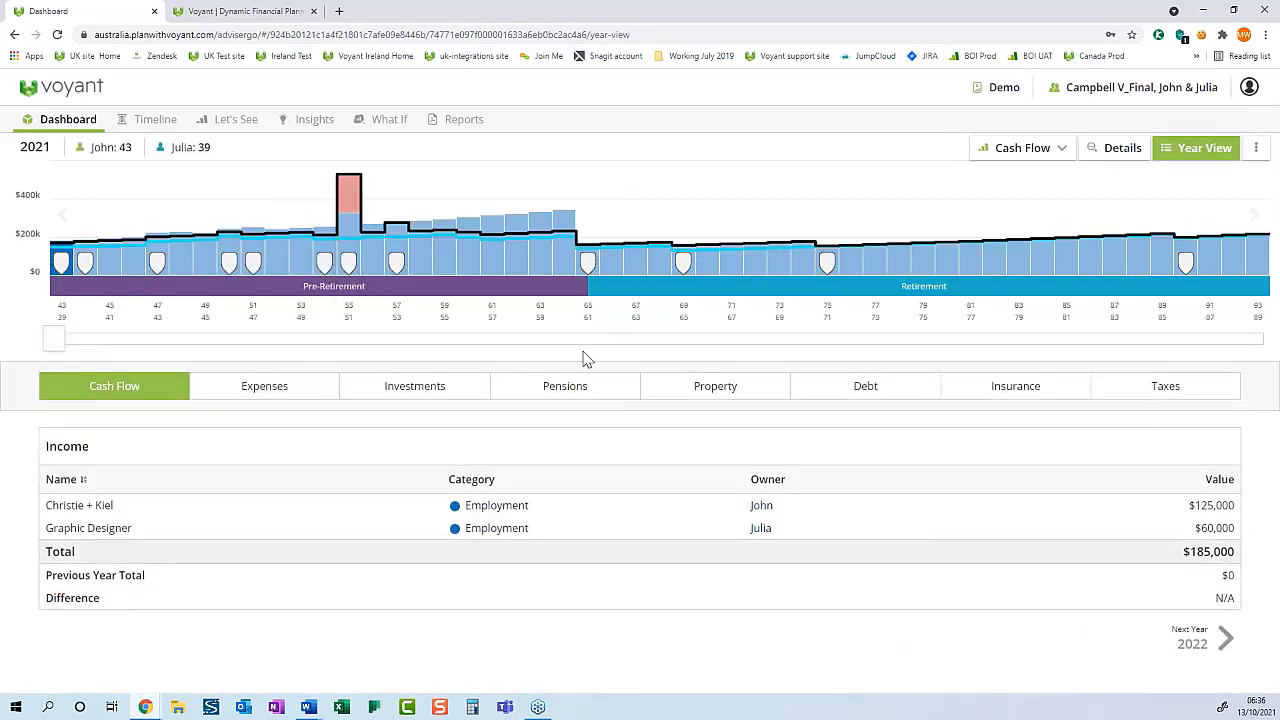
click(597, 388)
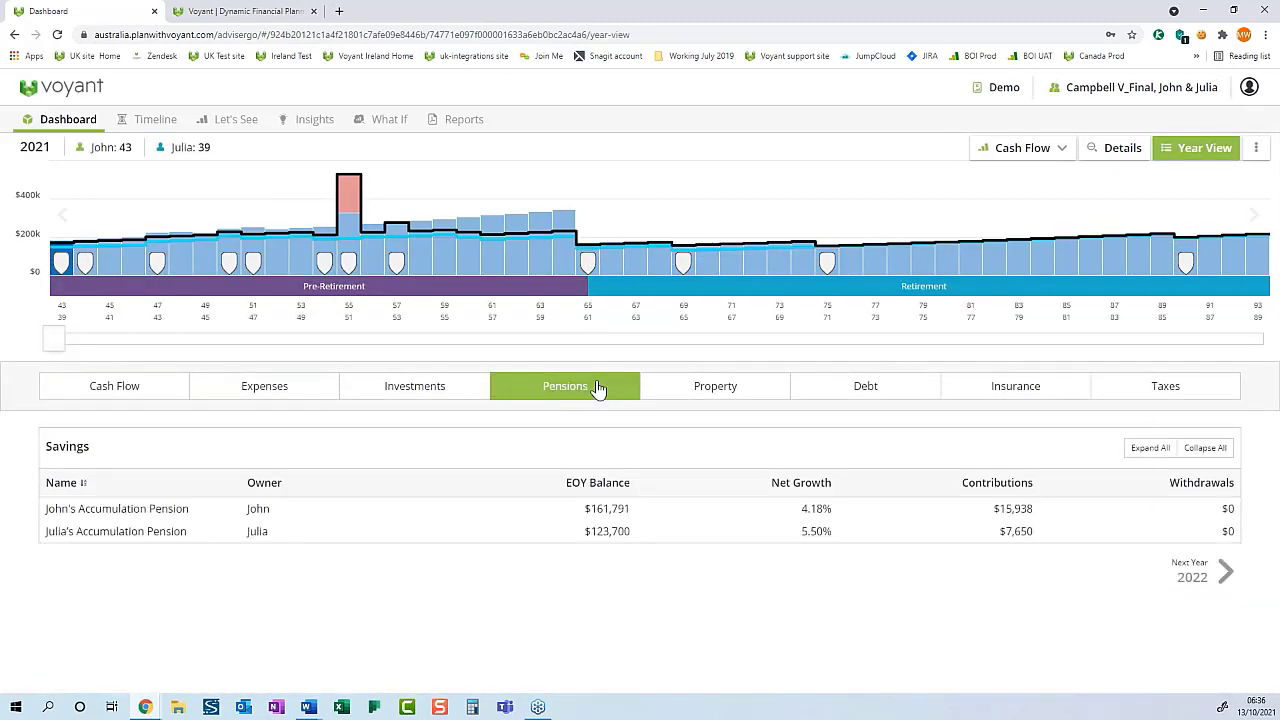
click(799, 519)
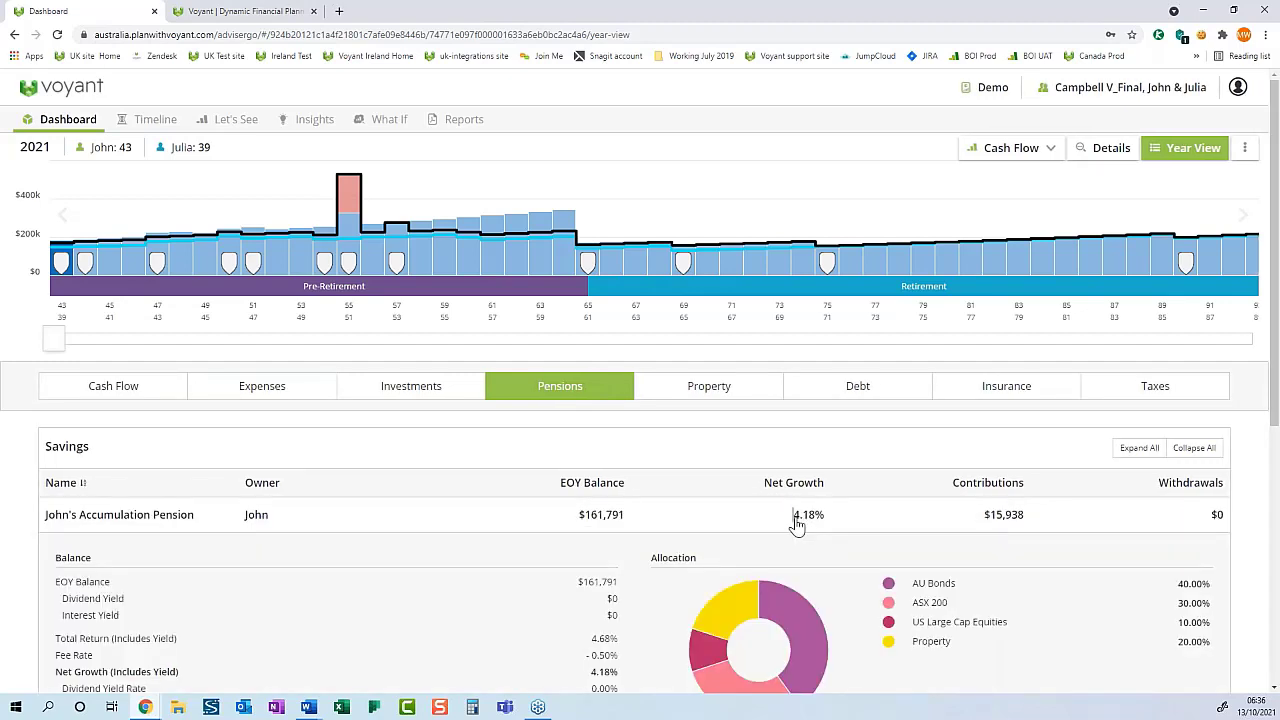
scroll(797, 525, down, 1)
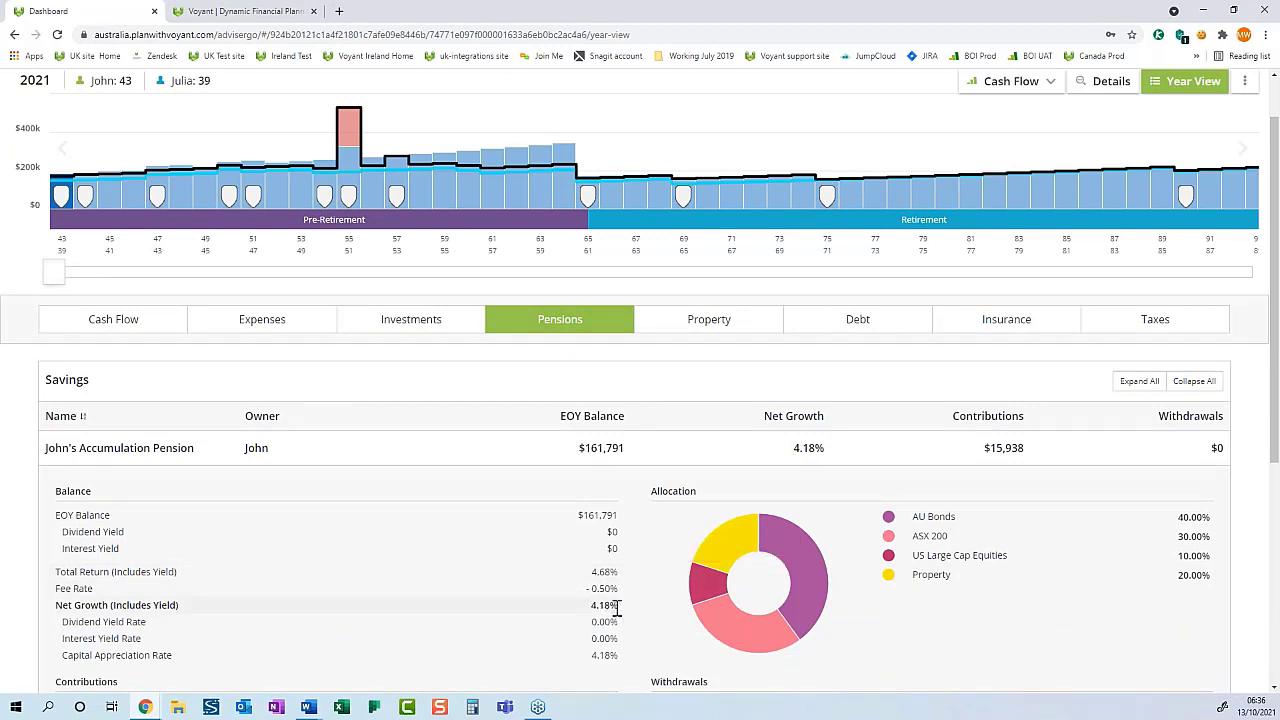
click(520, 455)
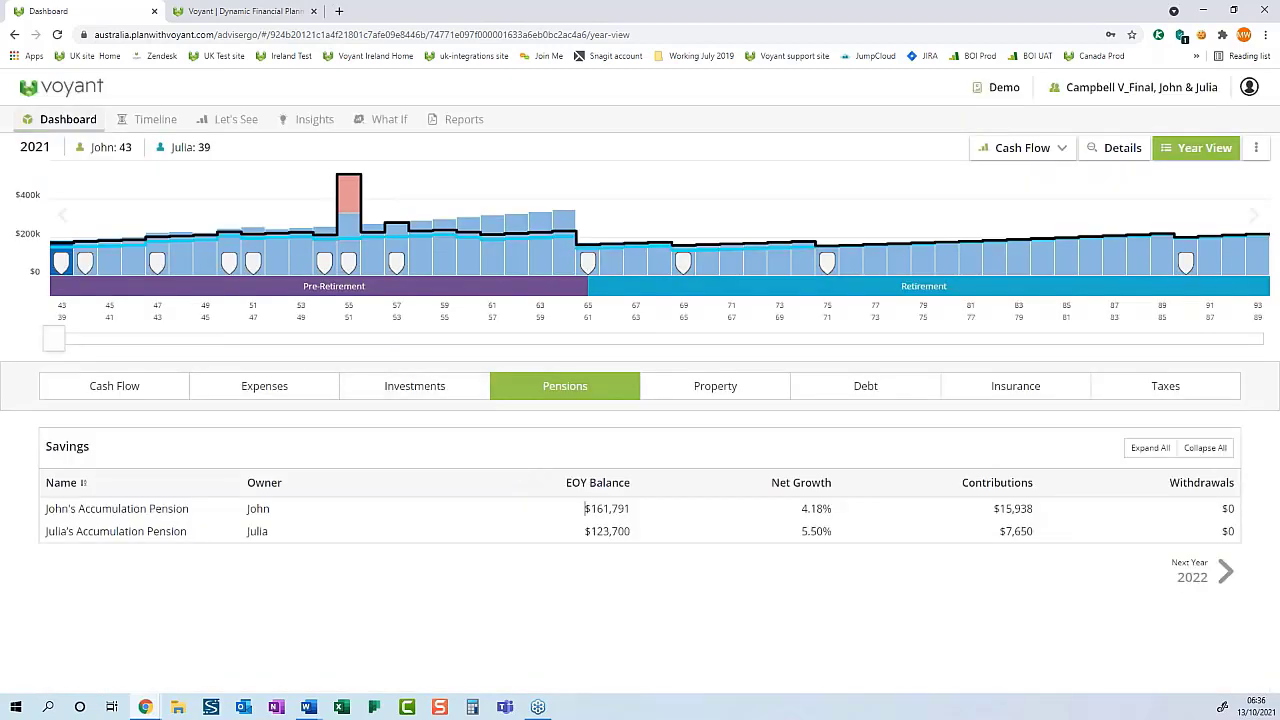
Step: Create a what-if plan named Market Crash as a copy of the Demo plan
click(77, 130)
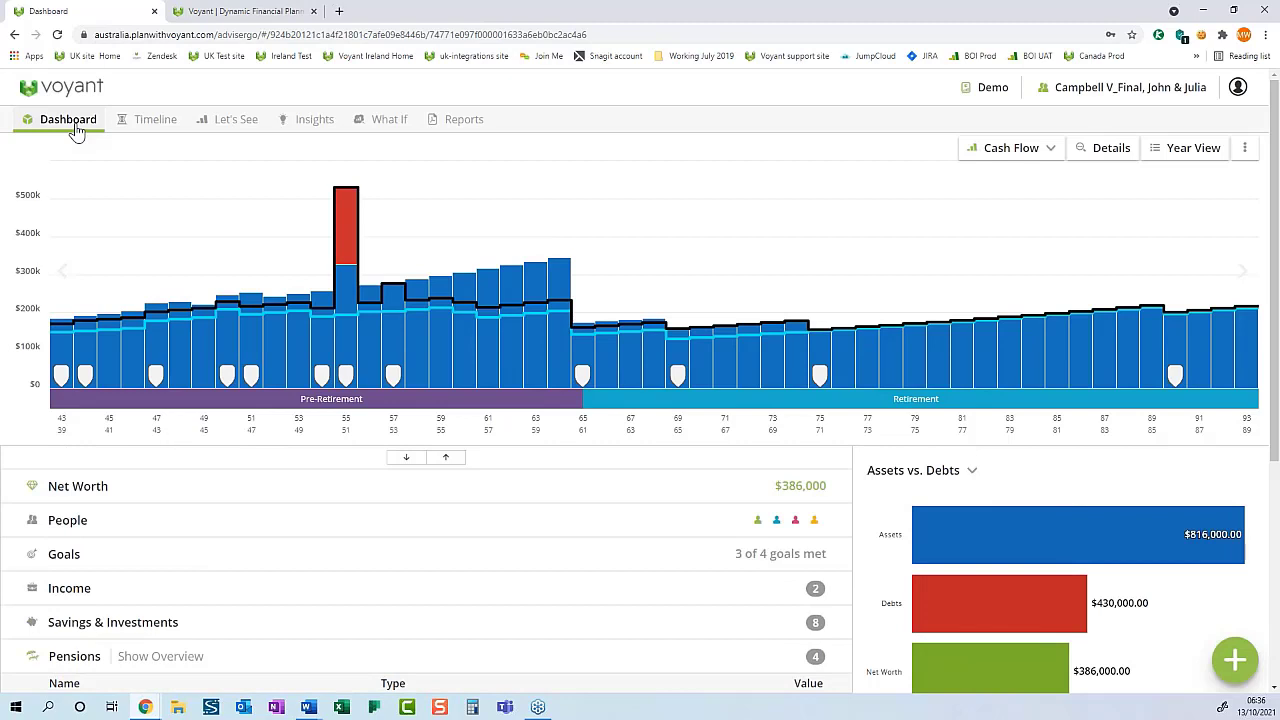
click(387, 121)
click(240, 342)
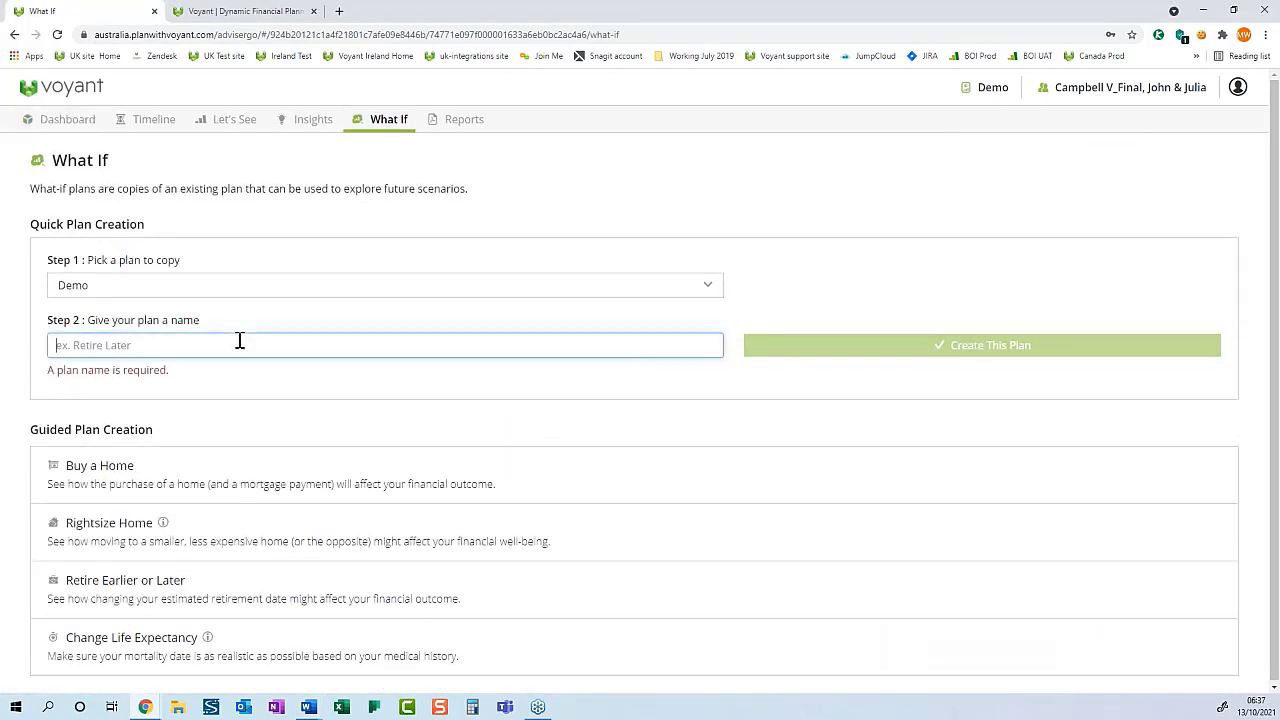
text(Market Crash)
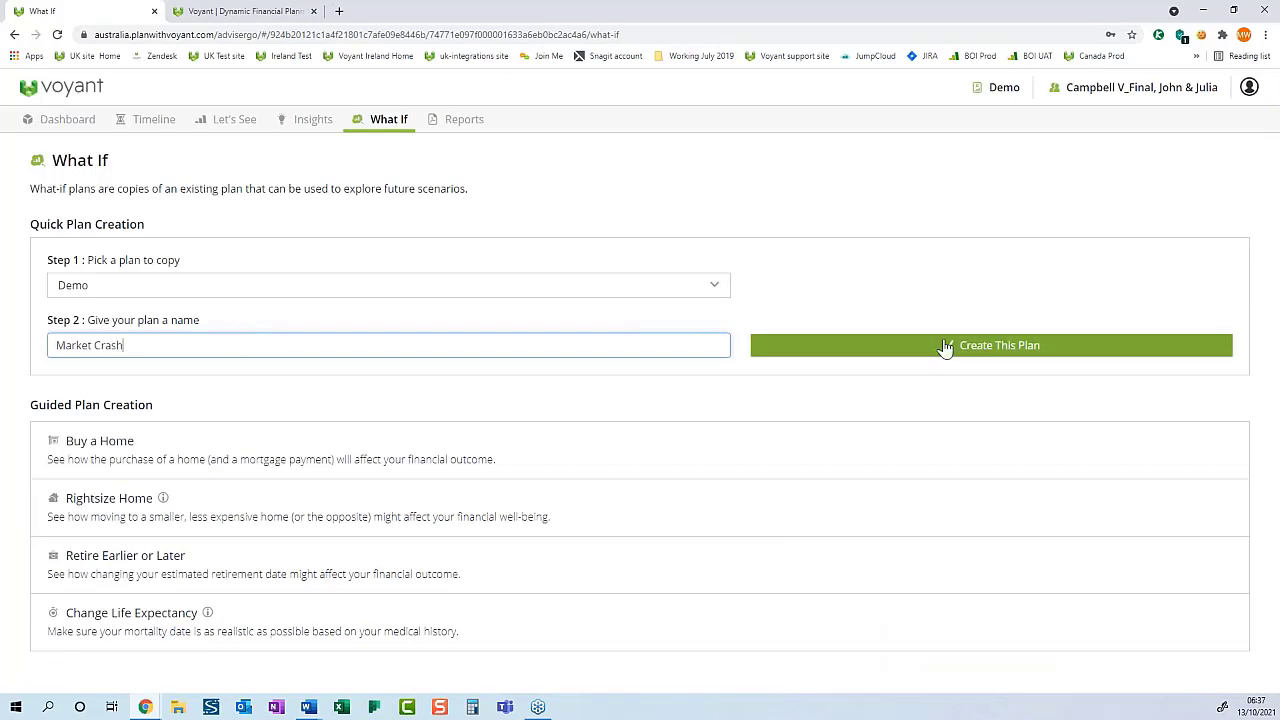
click(945, 346)
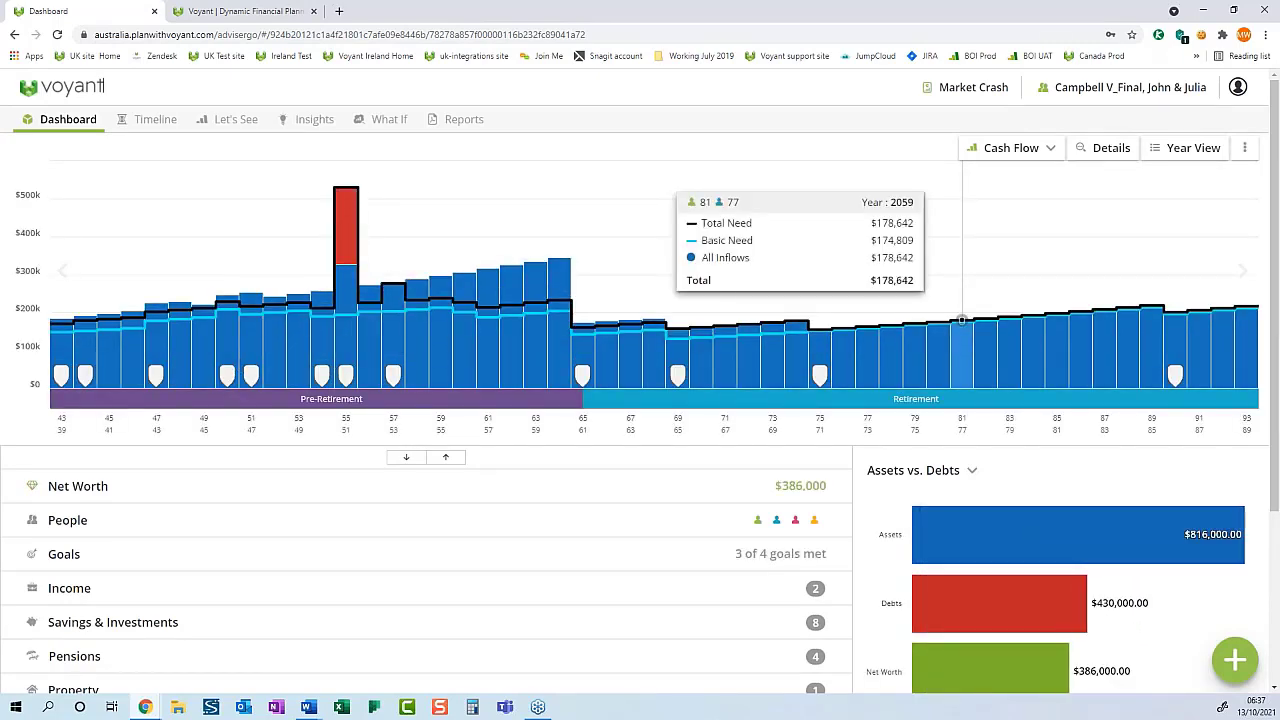
Step: Add a Major loss special event to the Market Crash plan in 2027, at the owner's age 49
click(1235, 660)
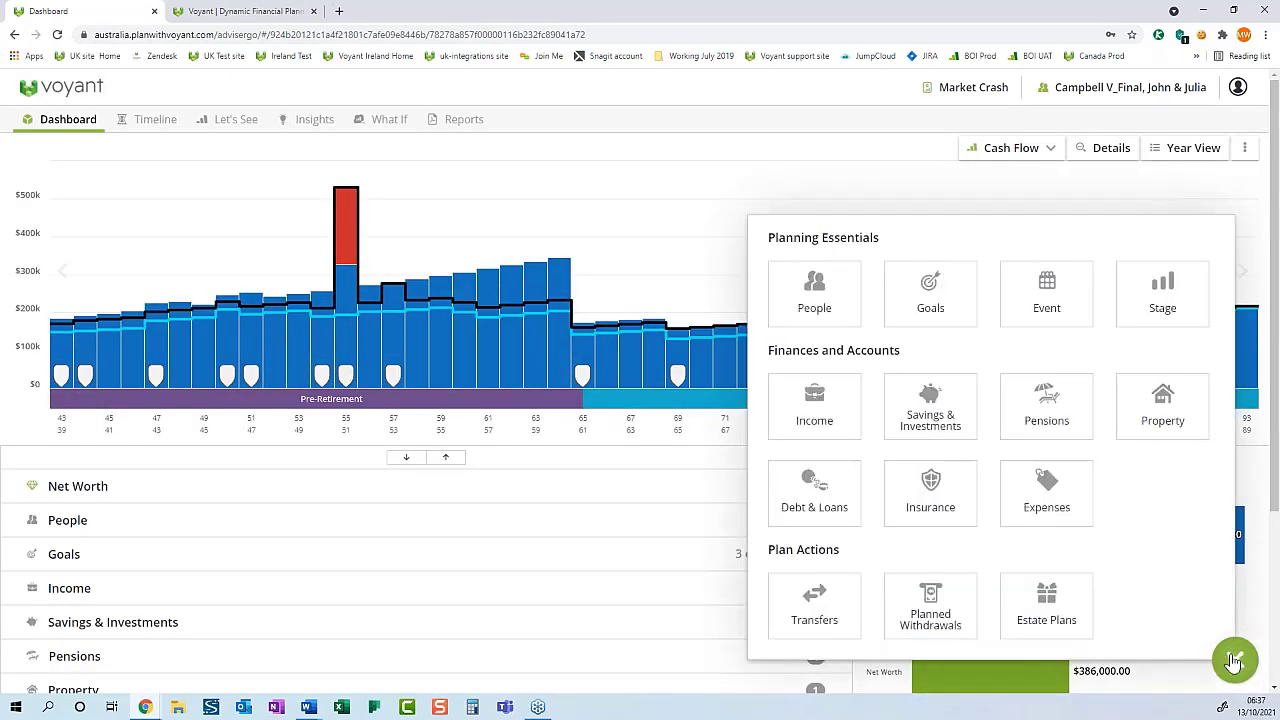
click(1046, 308)
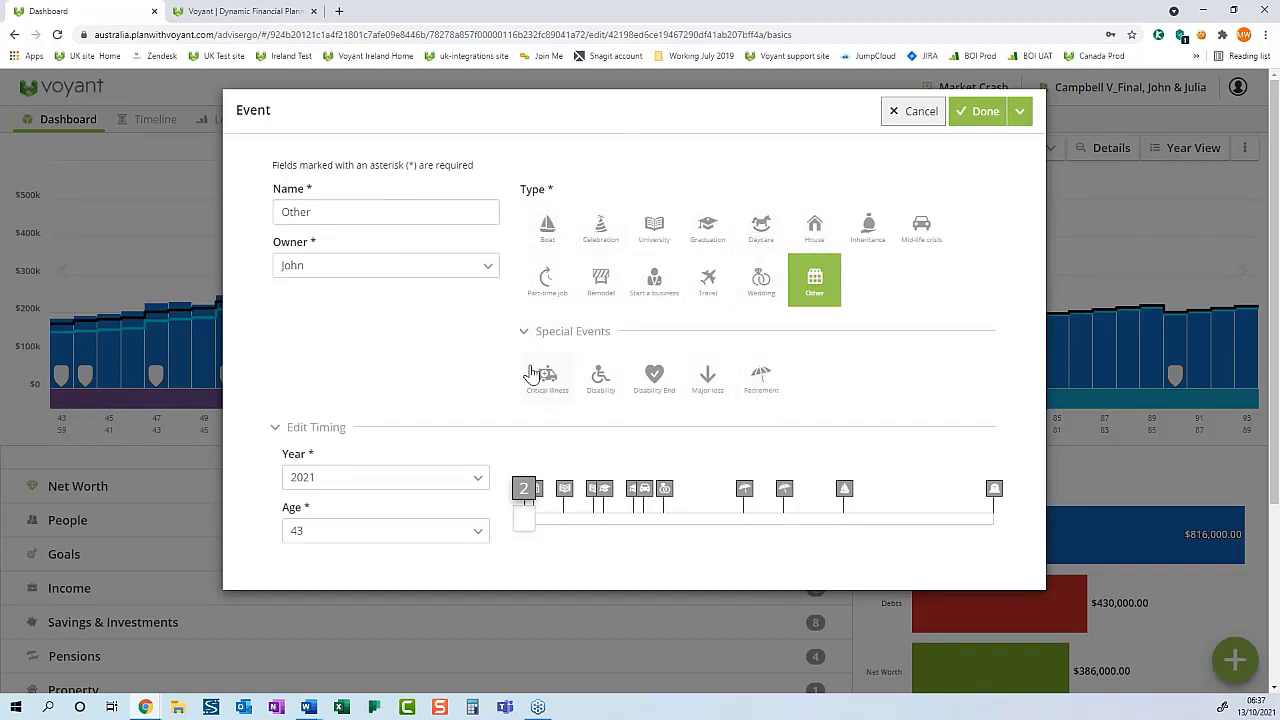
click(707, 380)
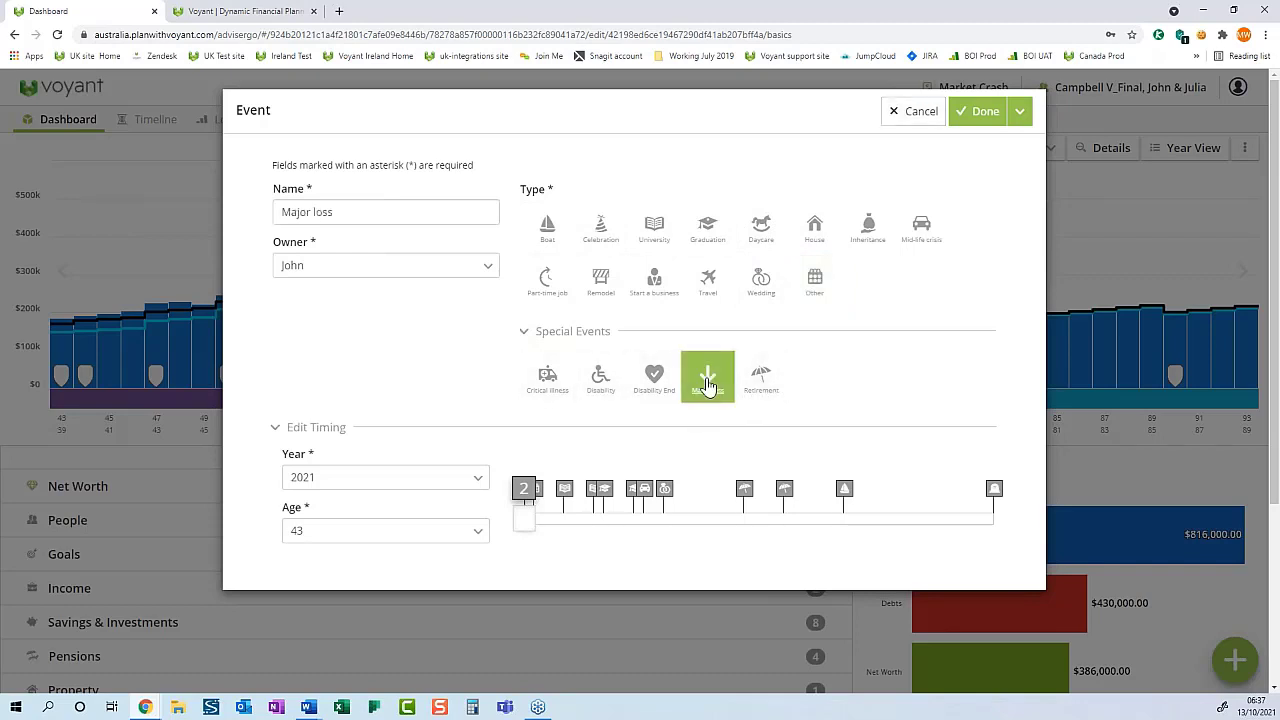
drag(526, 528, 583, 528)
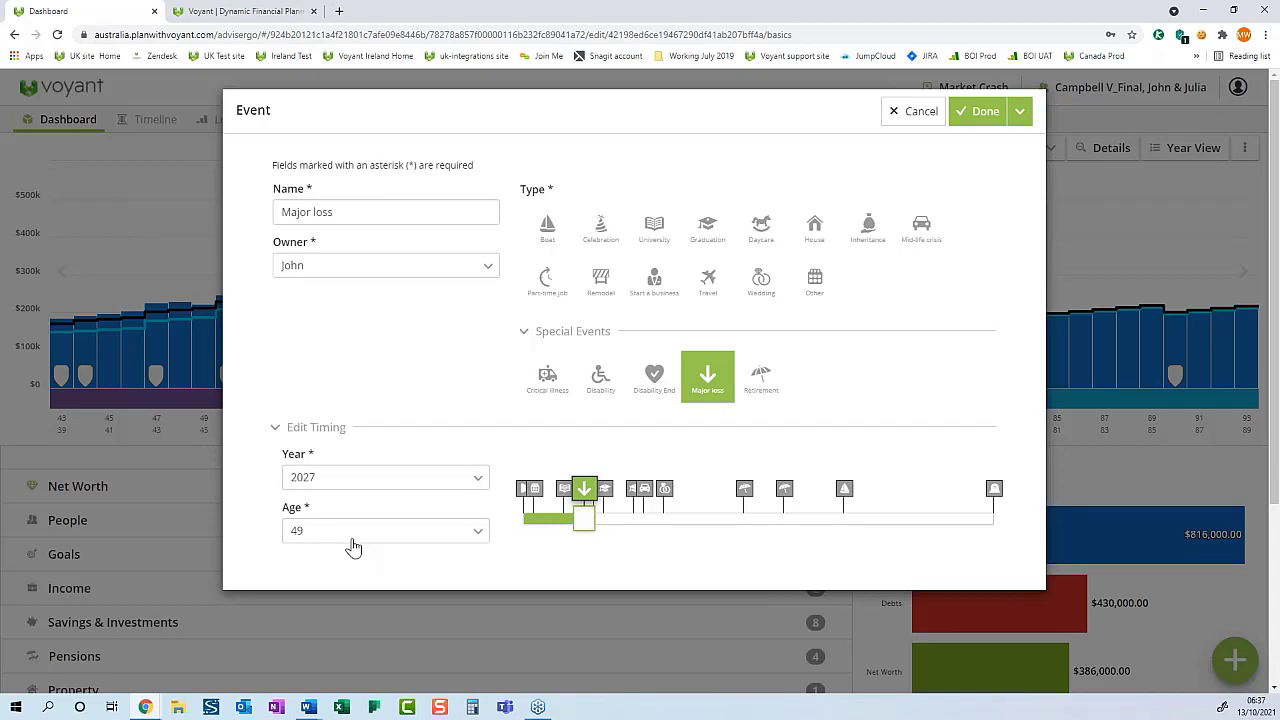
click(981, 112)
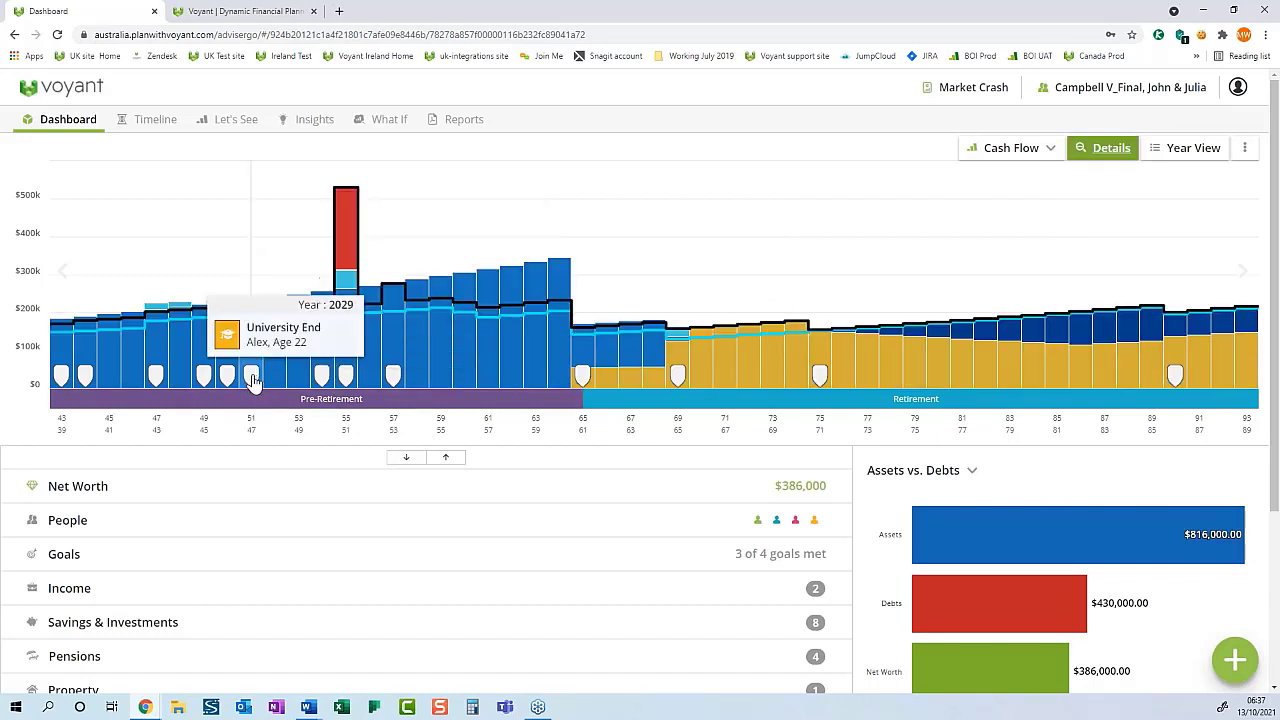
Step: Check the major loss event's effect on the 2027 investments and pensions in the year view, including the General Investment Account's net growth breakdown
mouse_move(204, 384)
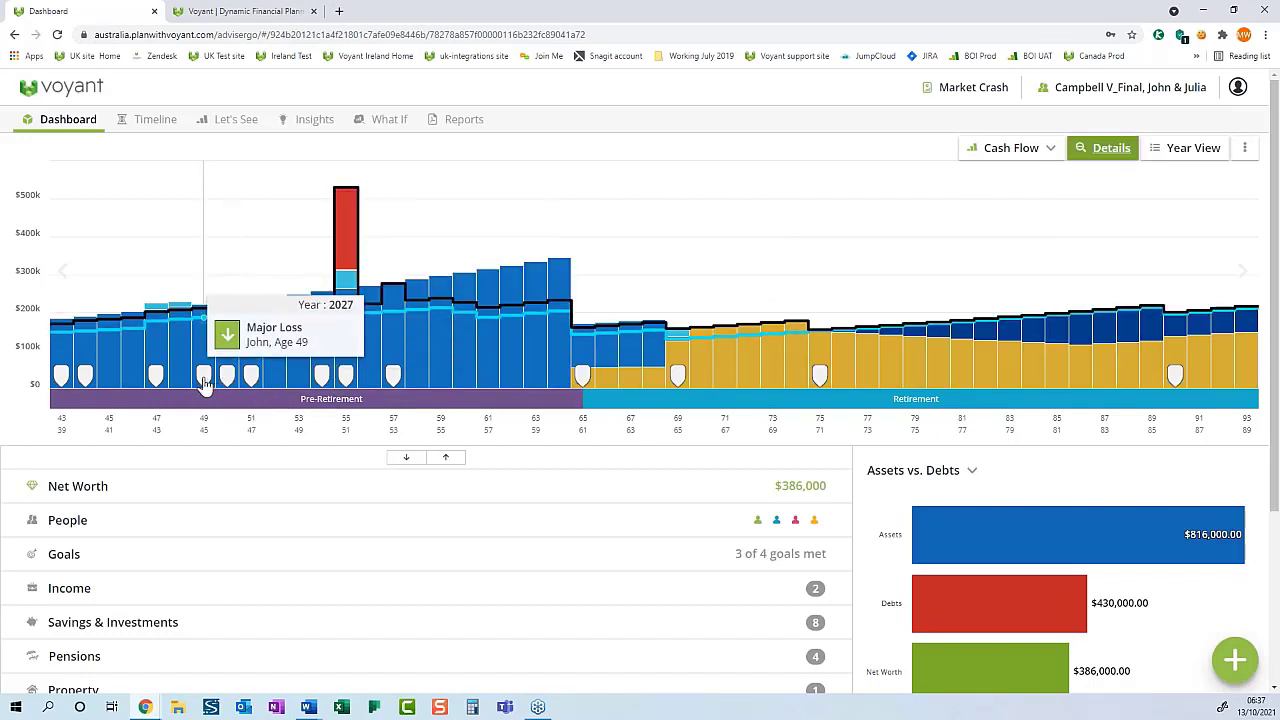
click(1180, 149)
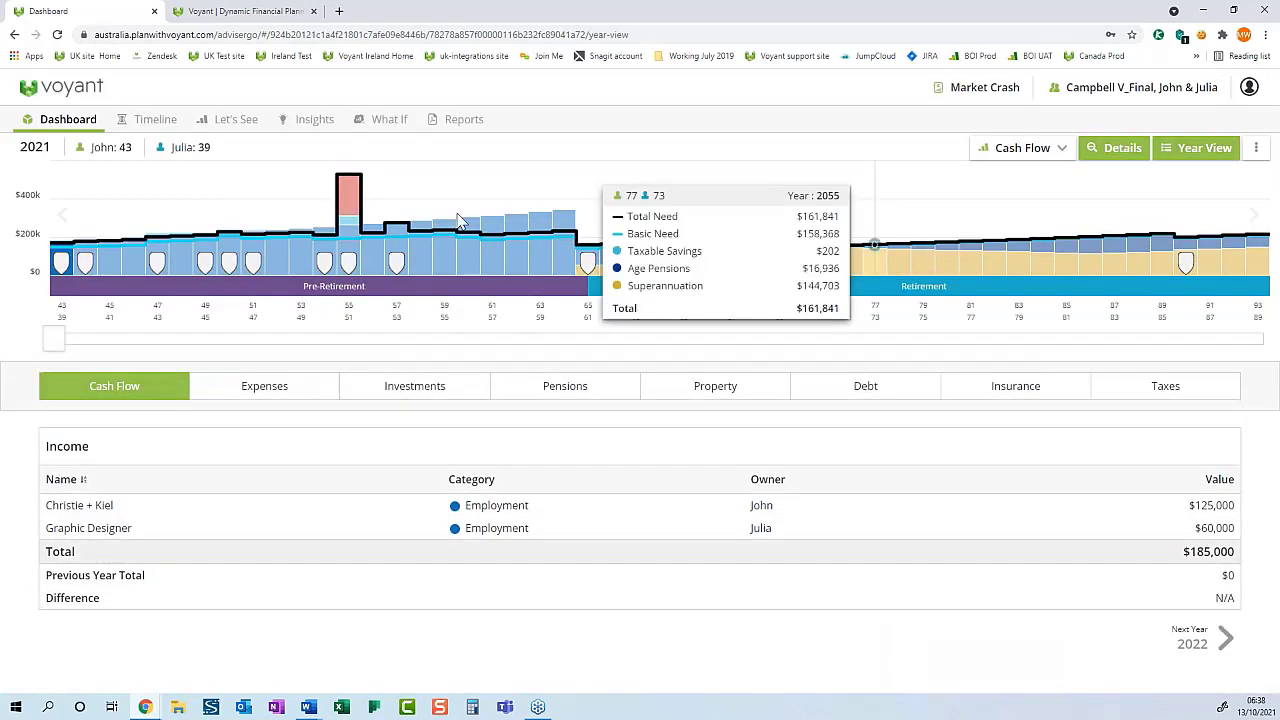
drag(49, 344, 196, 349)
click(414, 386)
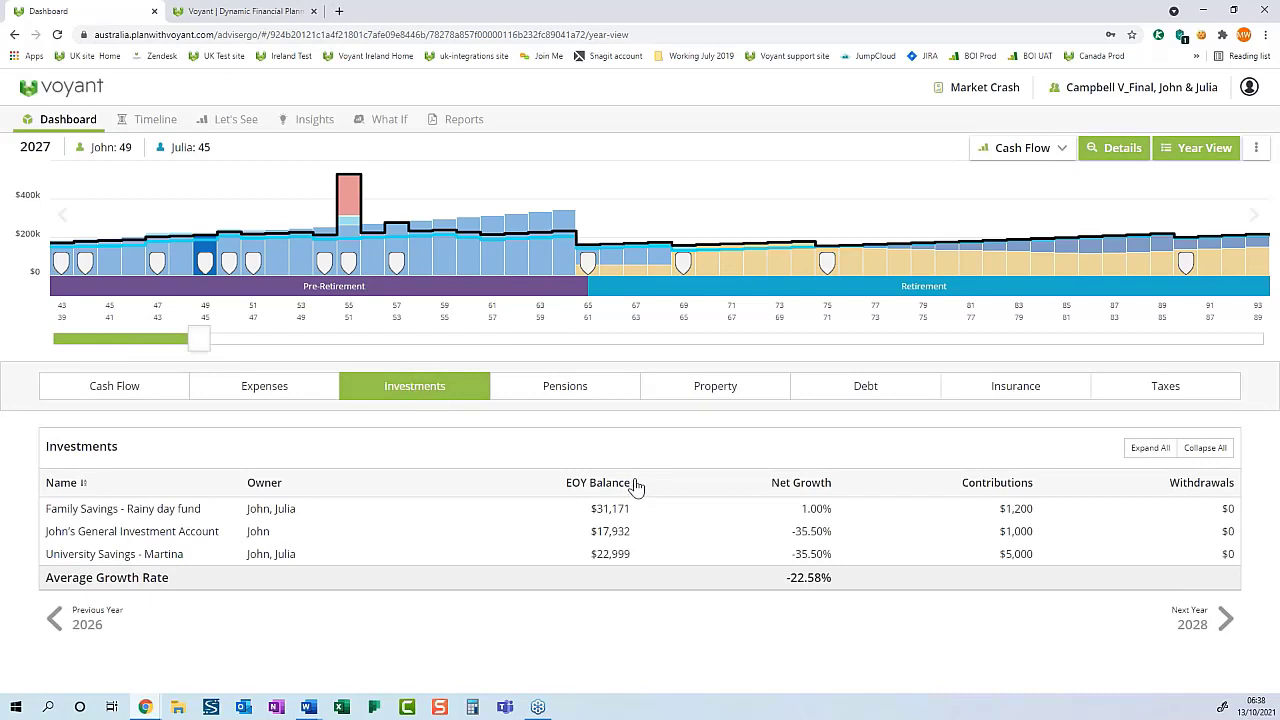
click(740, 543)
scroll(737, 540, down, 2)
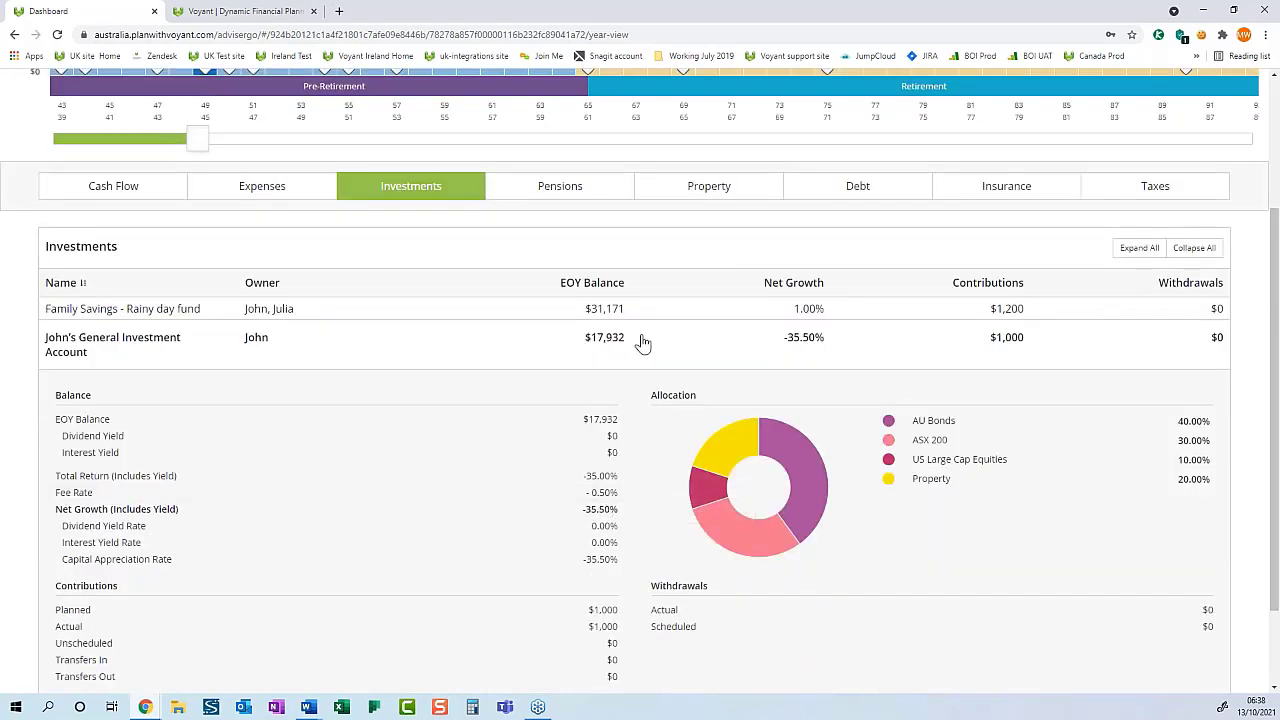
click(643, 343)
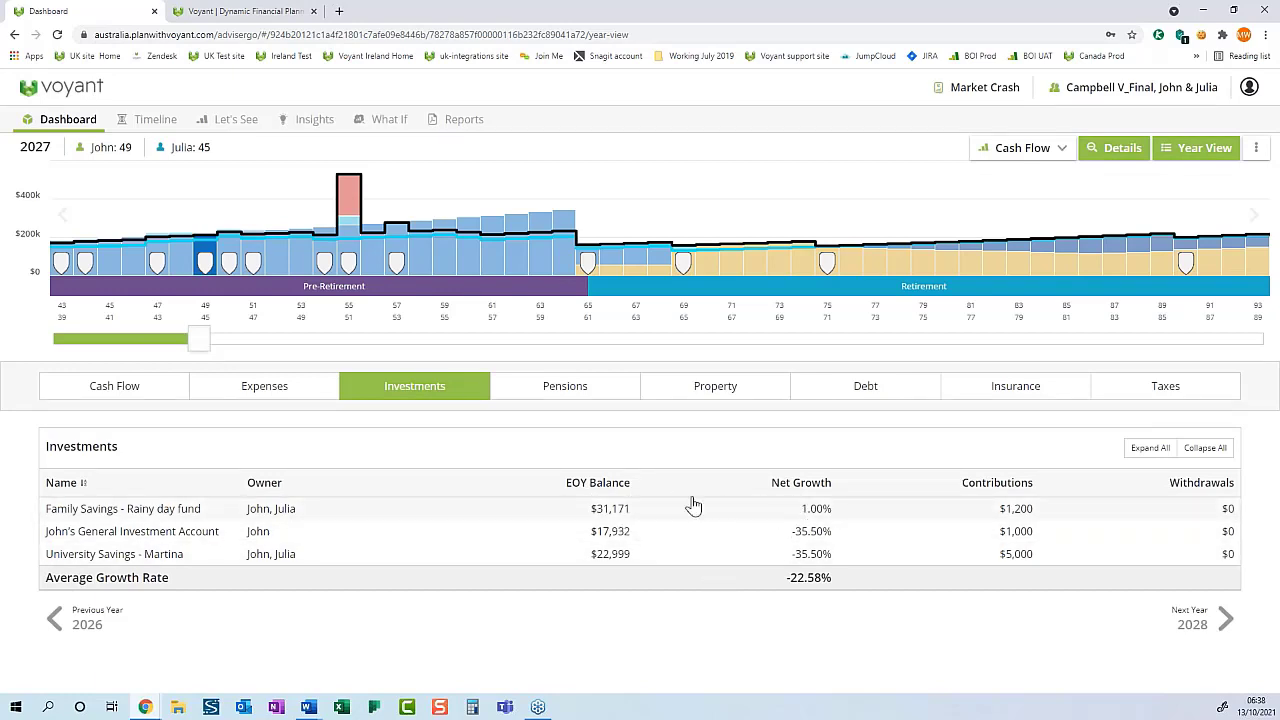
click(566, 391)
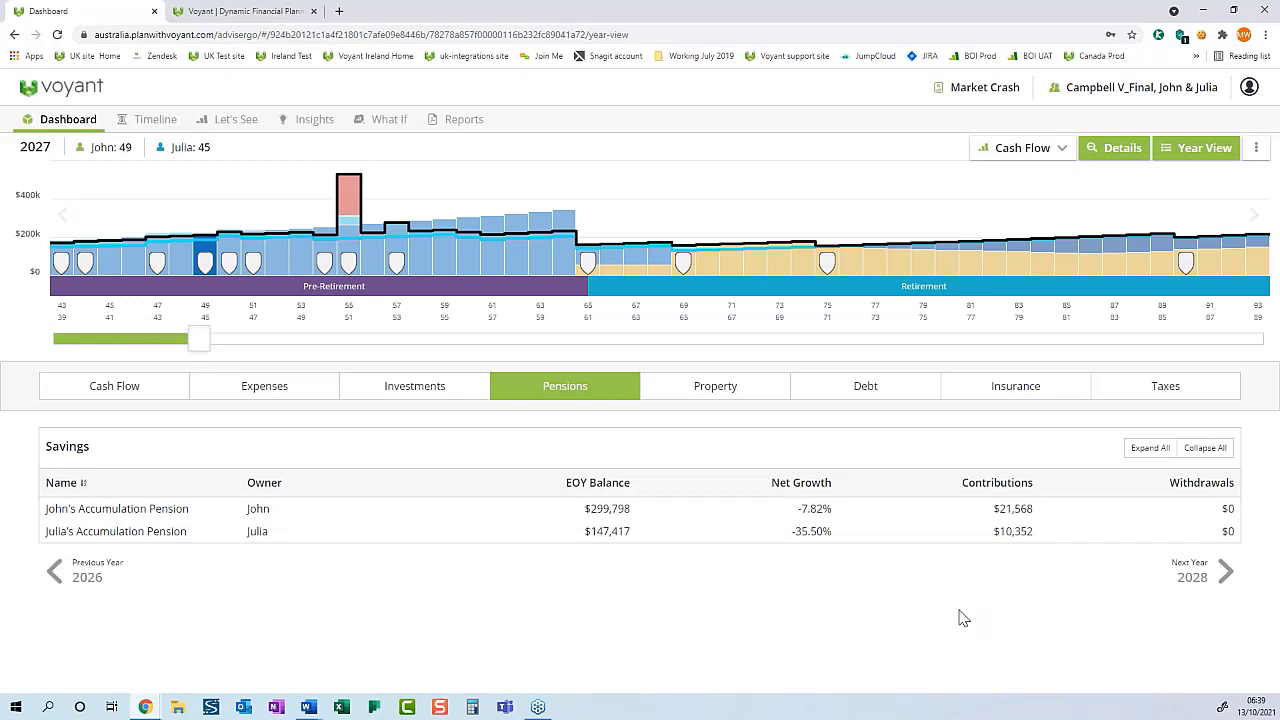
Step: Run the Performance insight with investment returns one notch below Moderate and compare the original and simulated growth rates per account
click(310, 124)
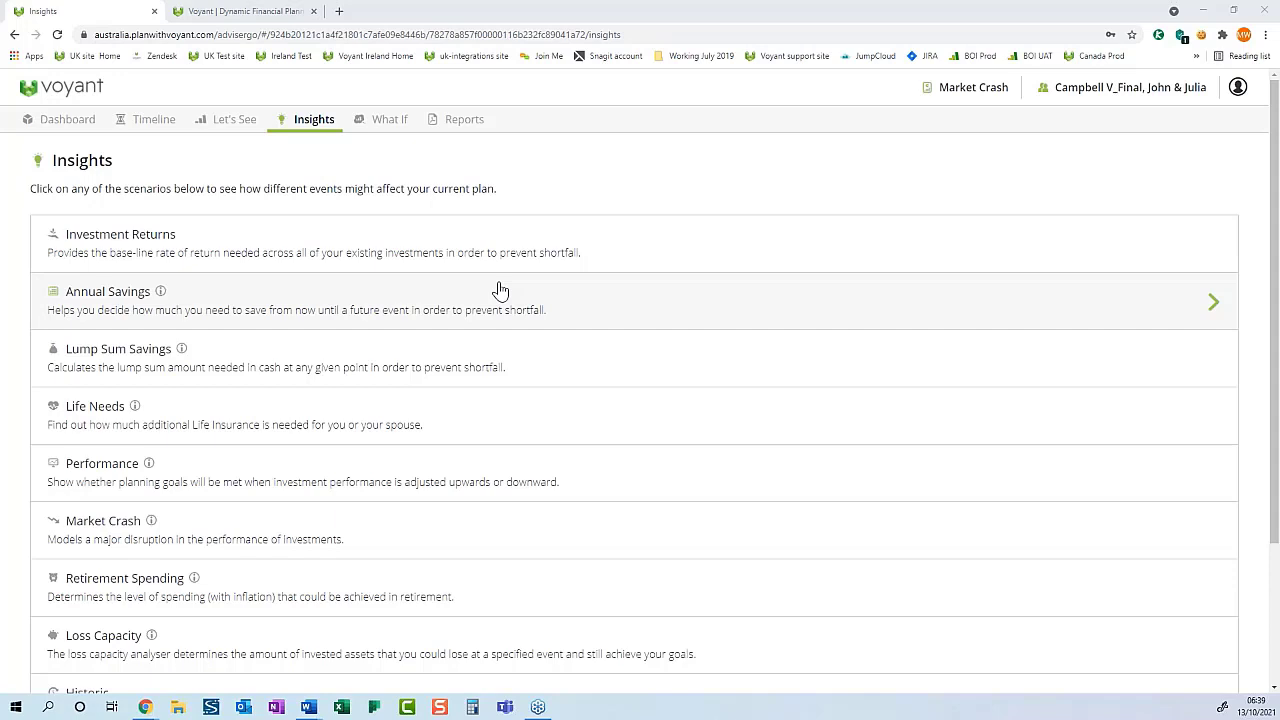
click(367, 472)
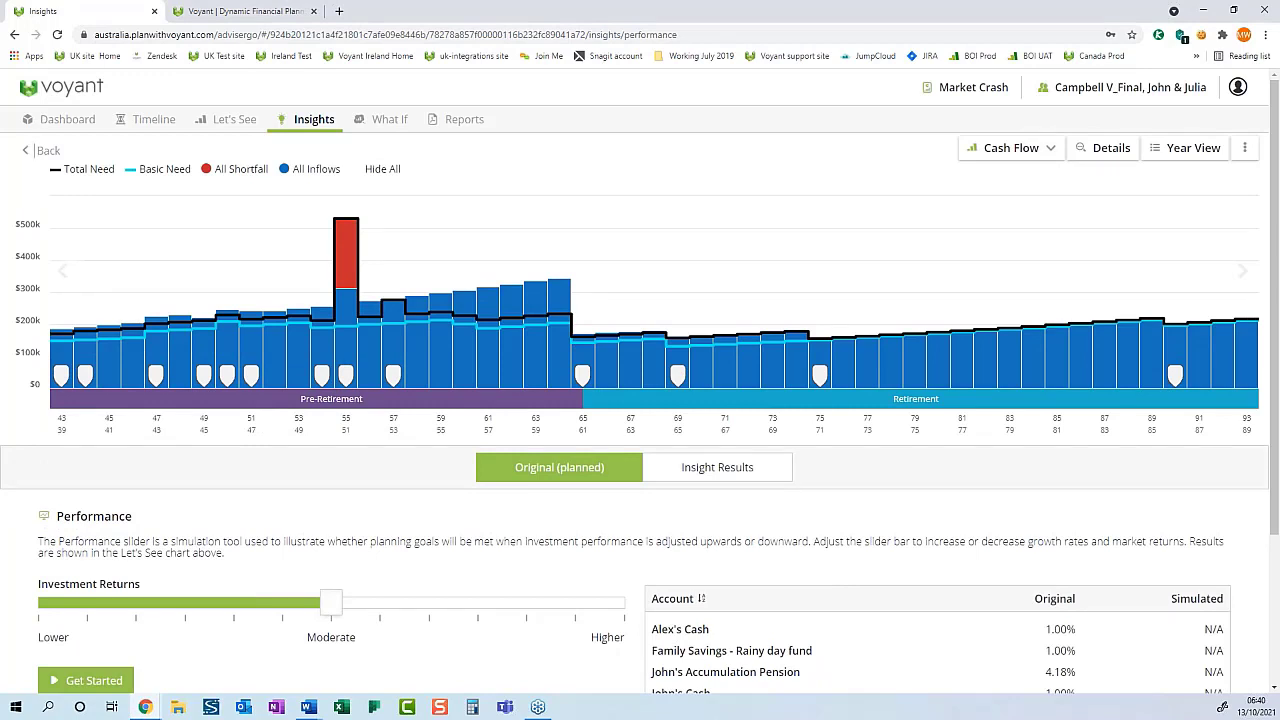
scroll(380, 469, down, 1)
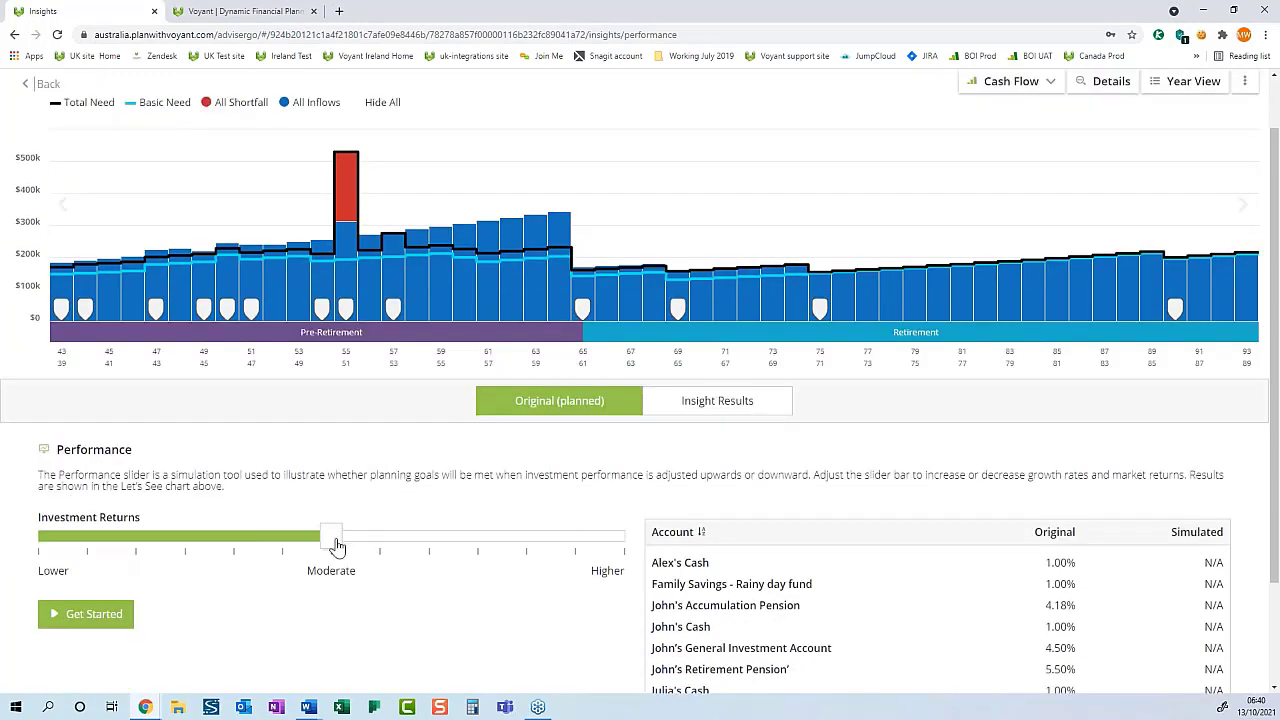
drag(336, 545, 284, 542)
click(92, 616)
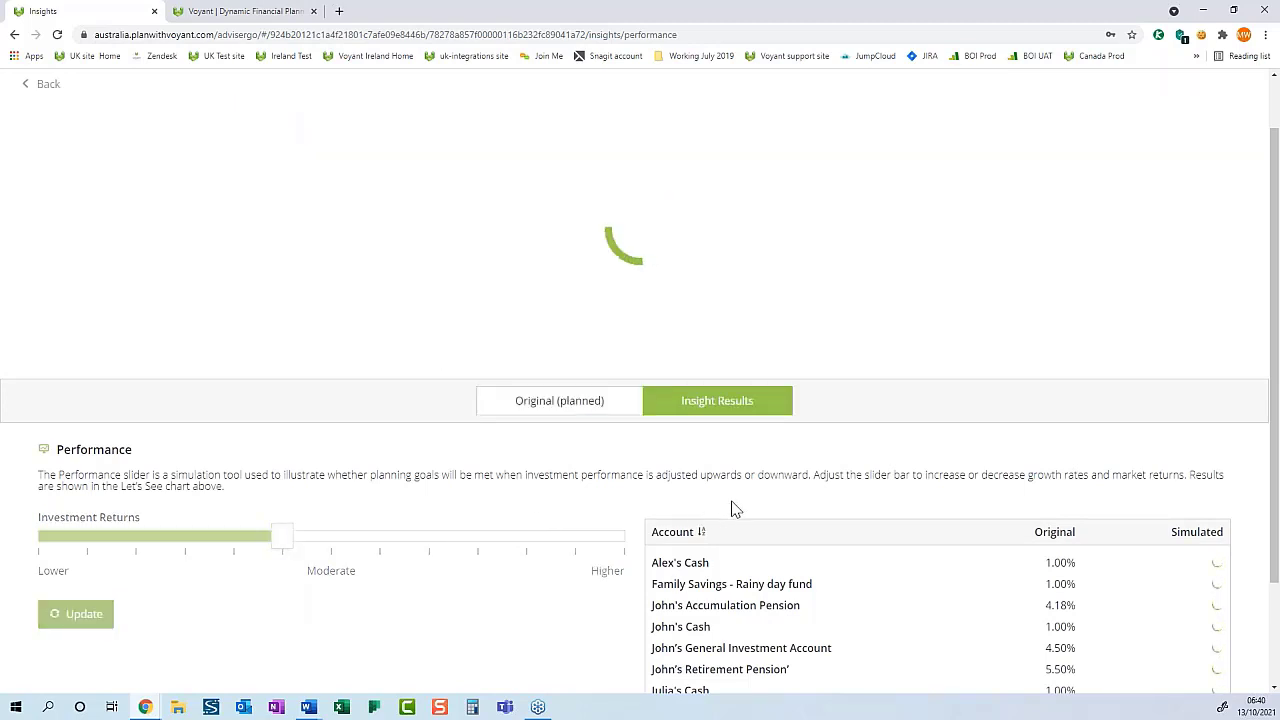
scroll(960, 509, down, 1)
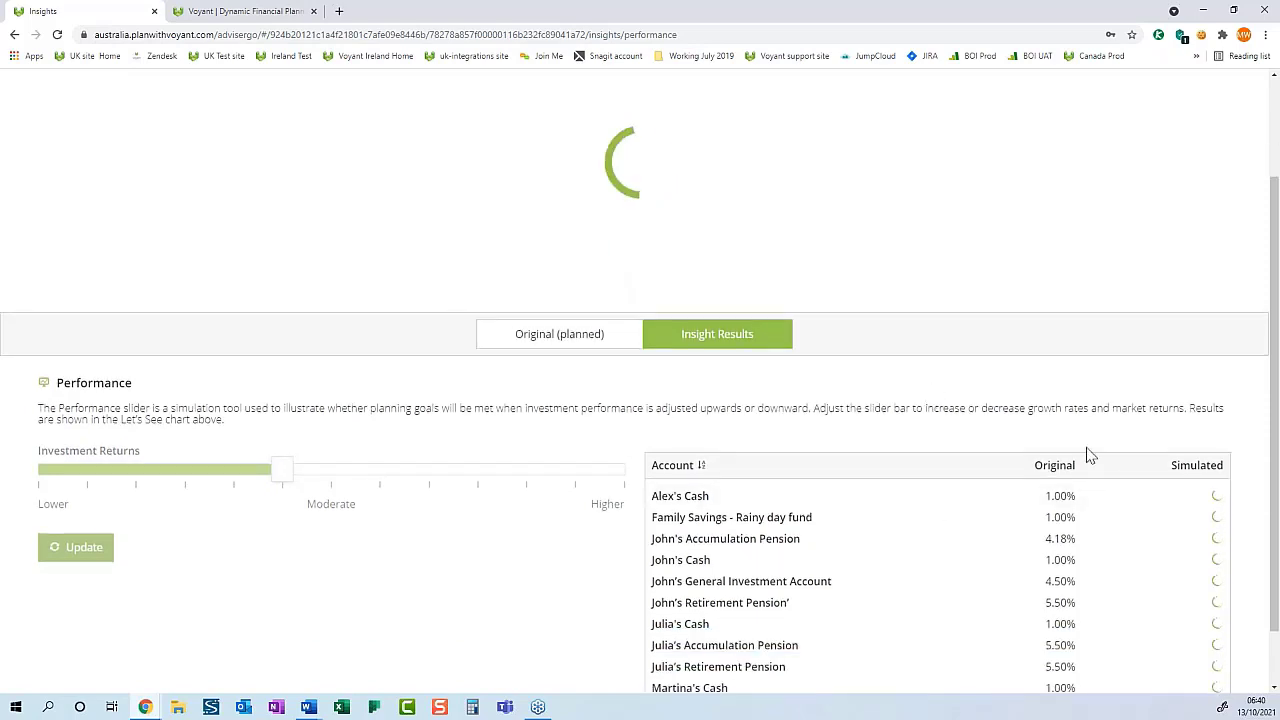
scroll(1200, 430, down, 1)
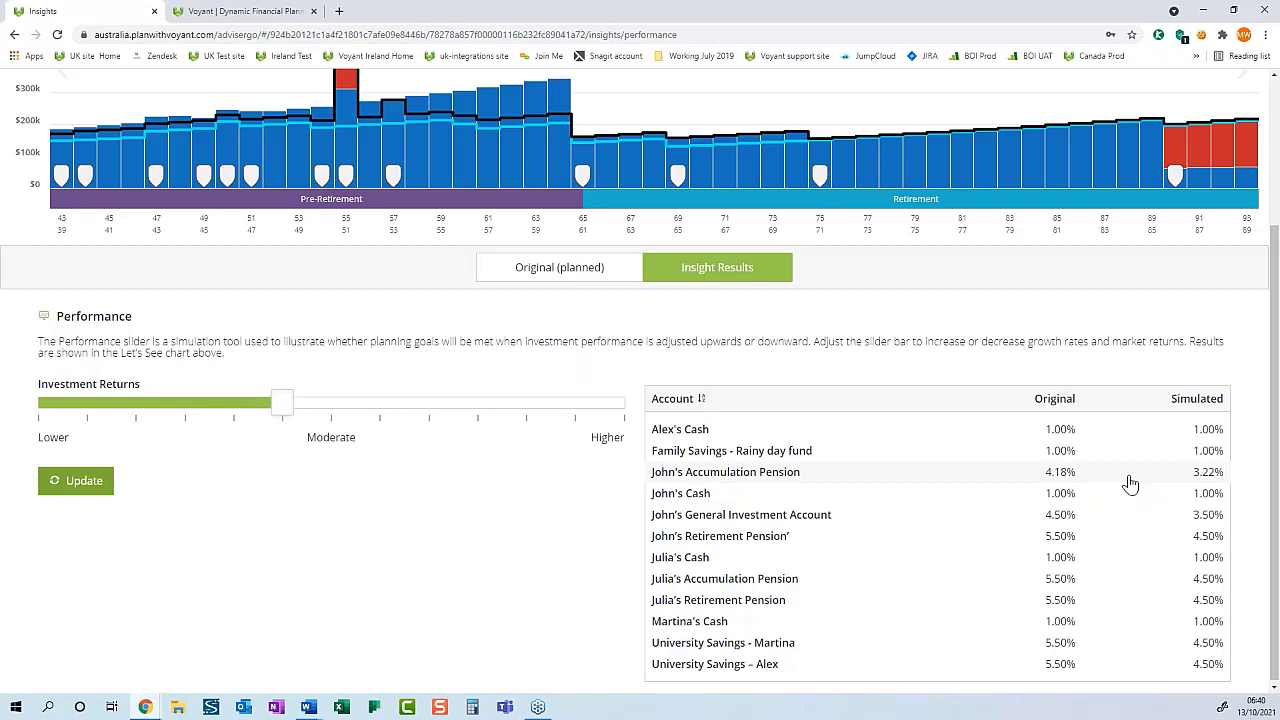
Step: Compare the original plan with the Performance insight results in the Cash Flow chart and the Assets chart
scroll(1103, 560, up, 2)
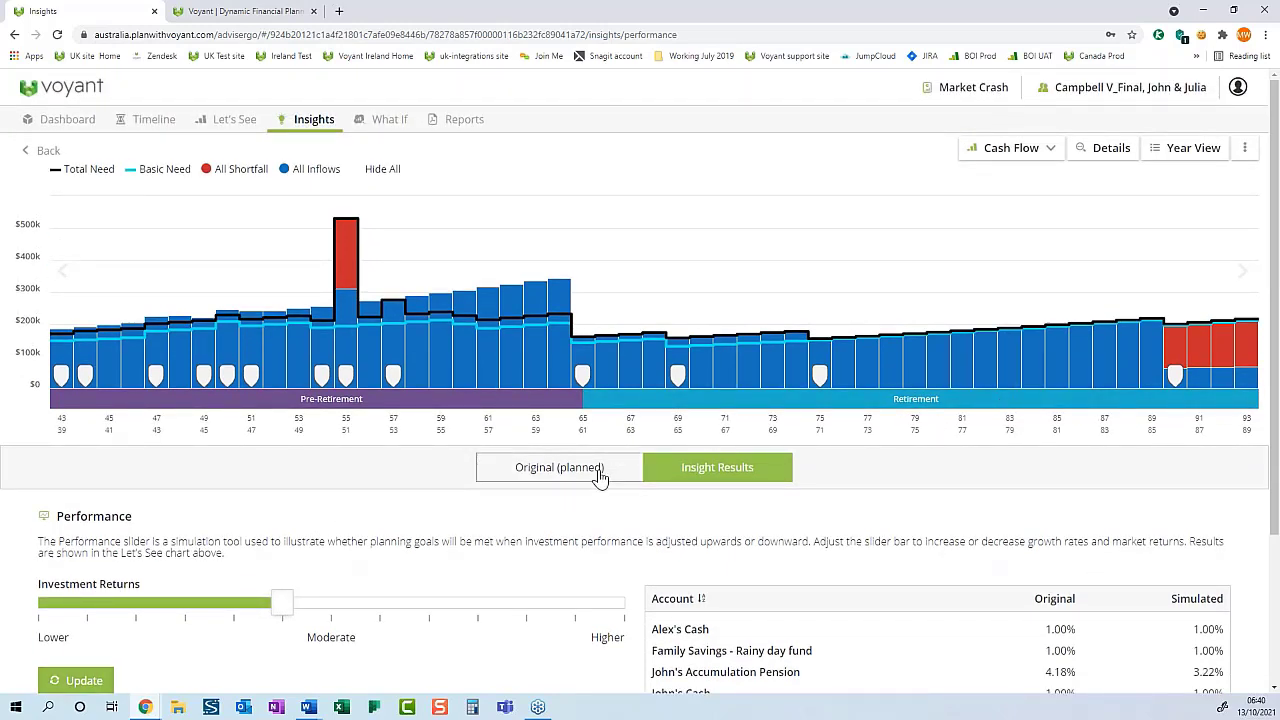
click(600, 477)
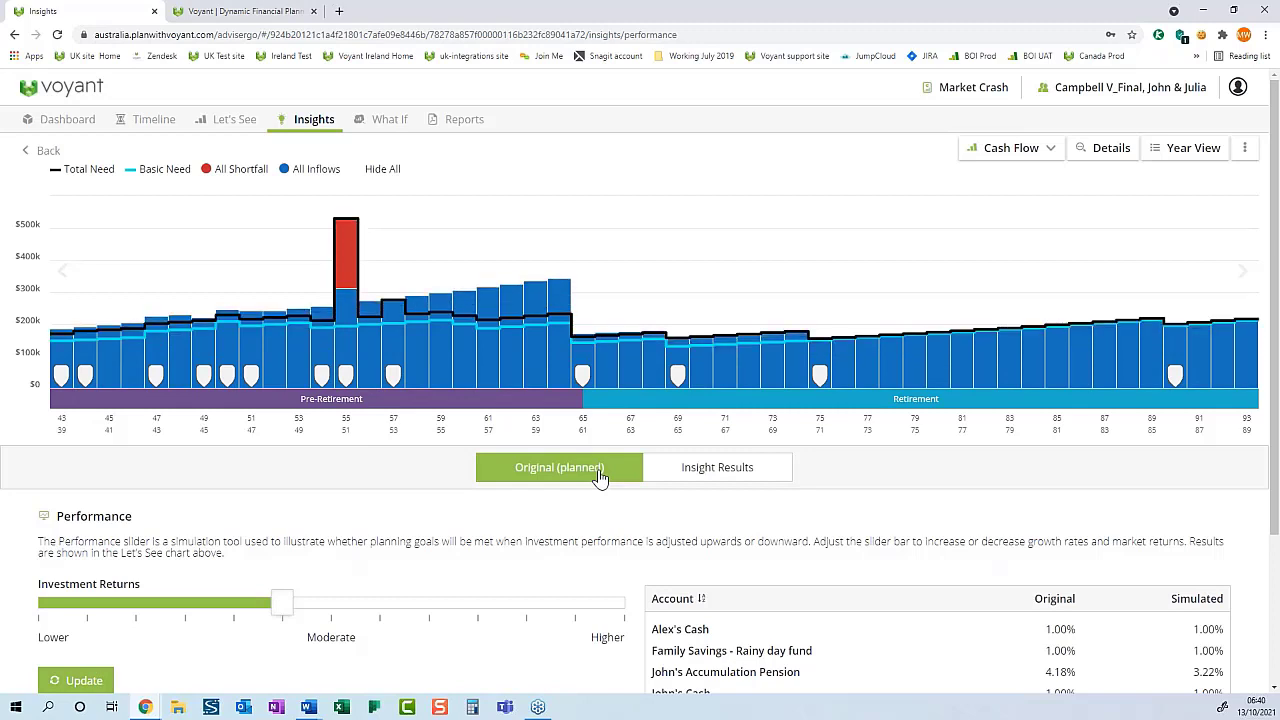
click(1042, 153)
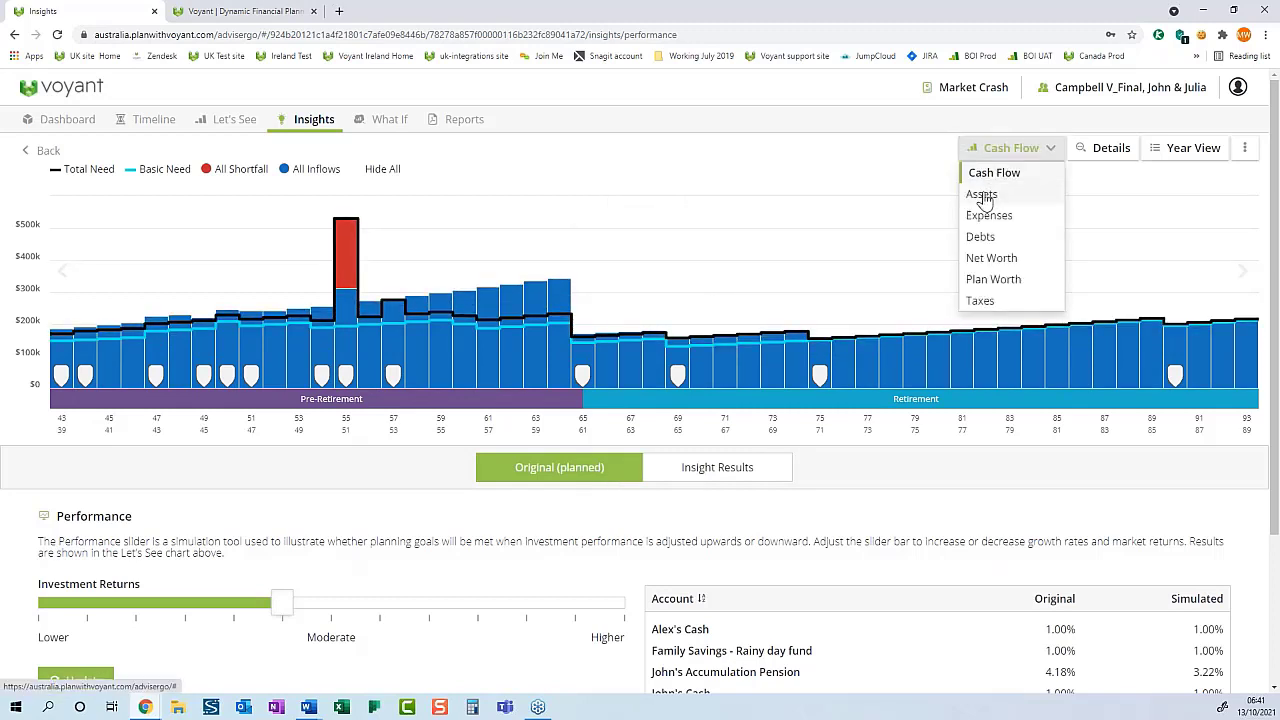
click(985, 196)
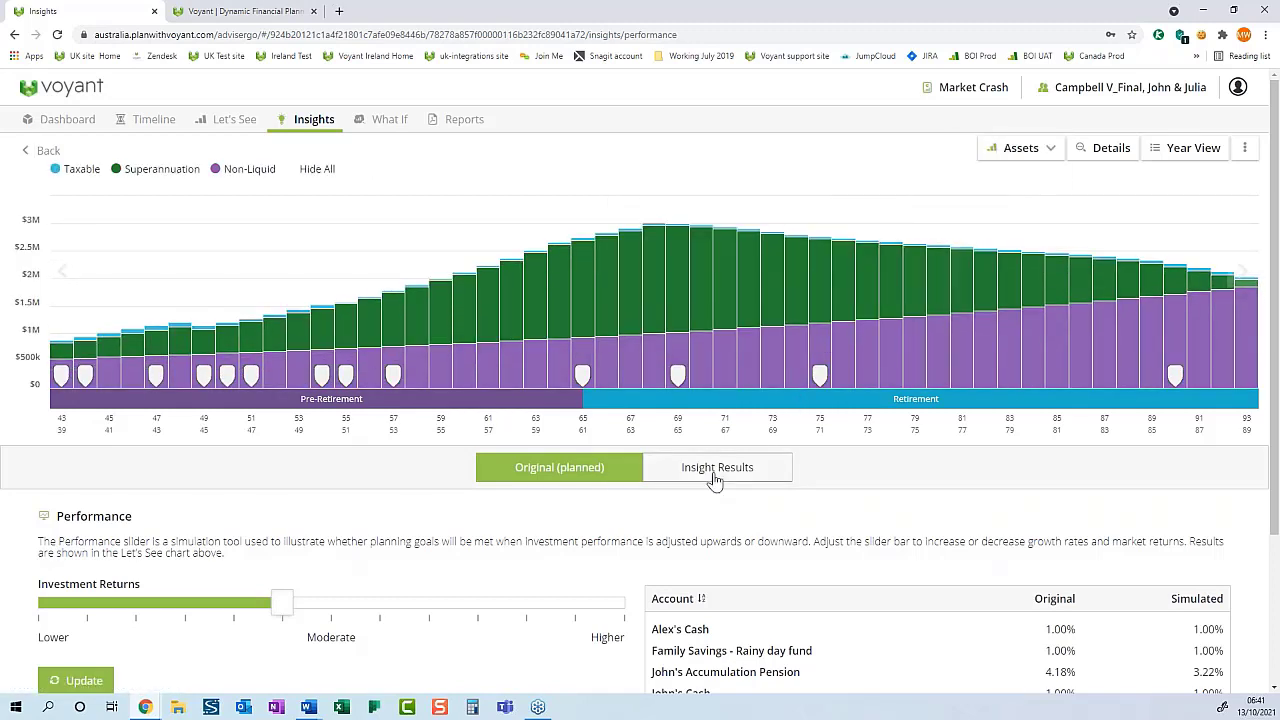
click(715, 481)
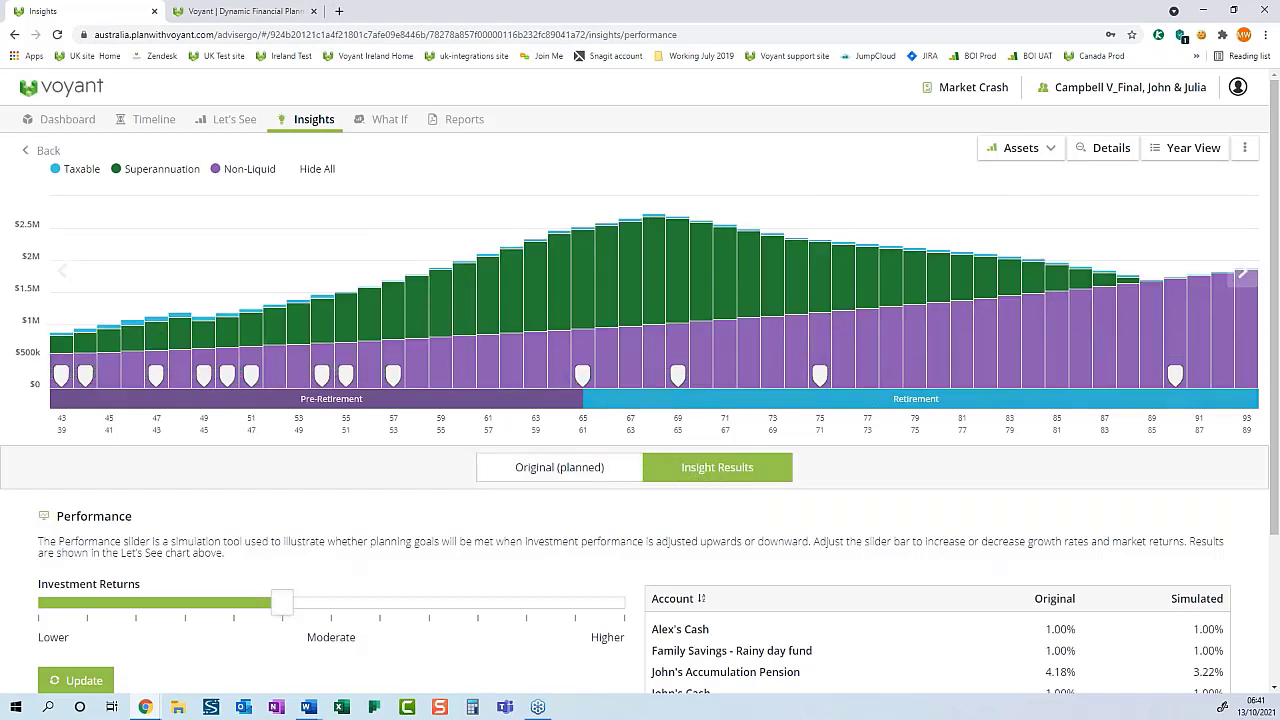
Step: Check the simulated net growth of the investments for 2043 in the Performance insight's year view
click(1190, 150)
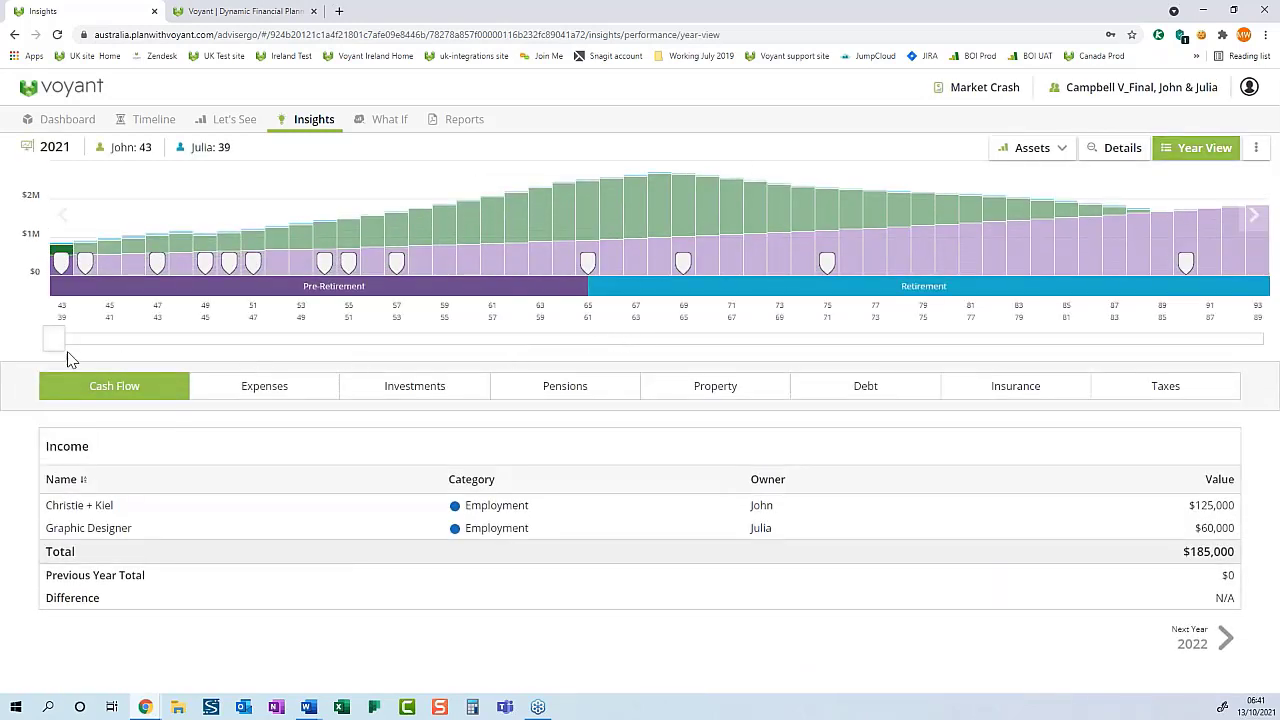
drag(57, 338, 588, 342)
click(428, 390)
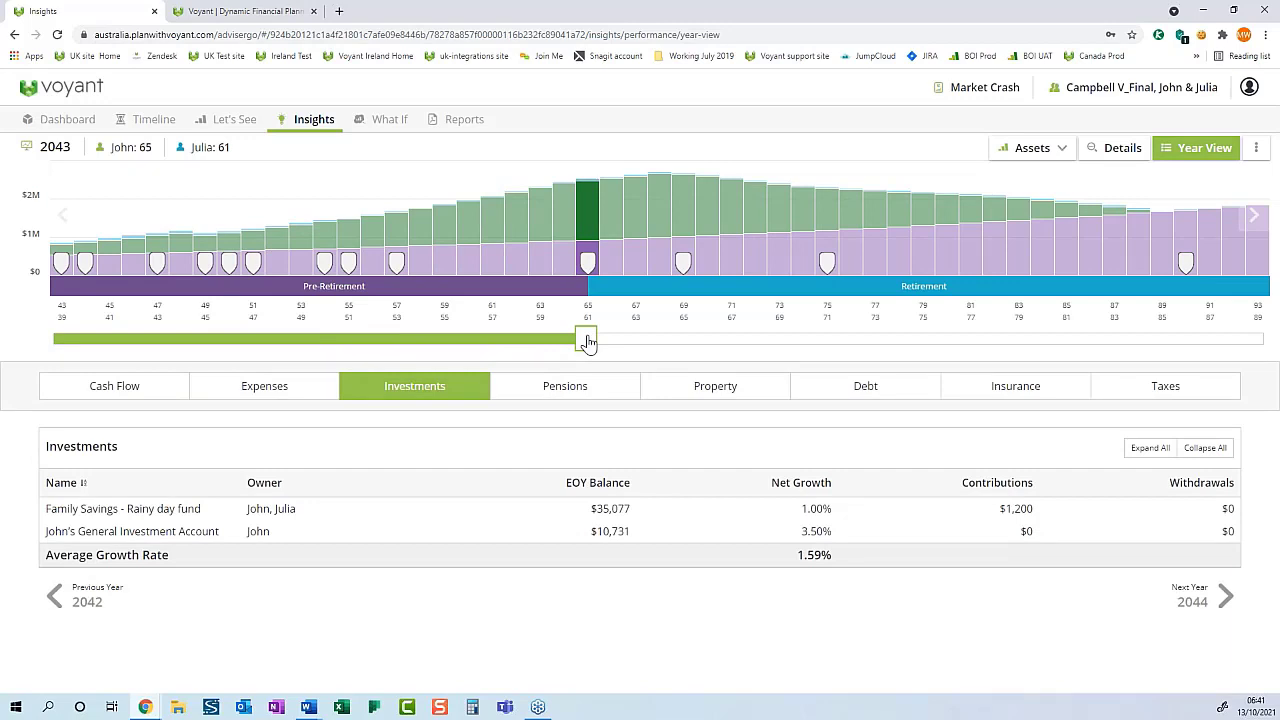
mouse_move(380, 191)
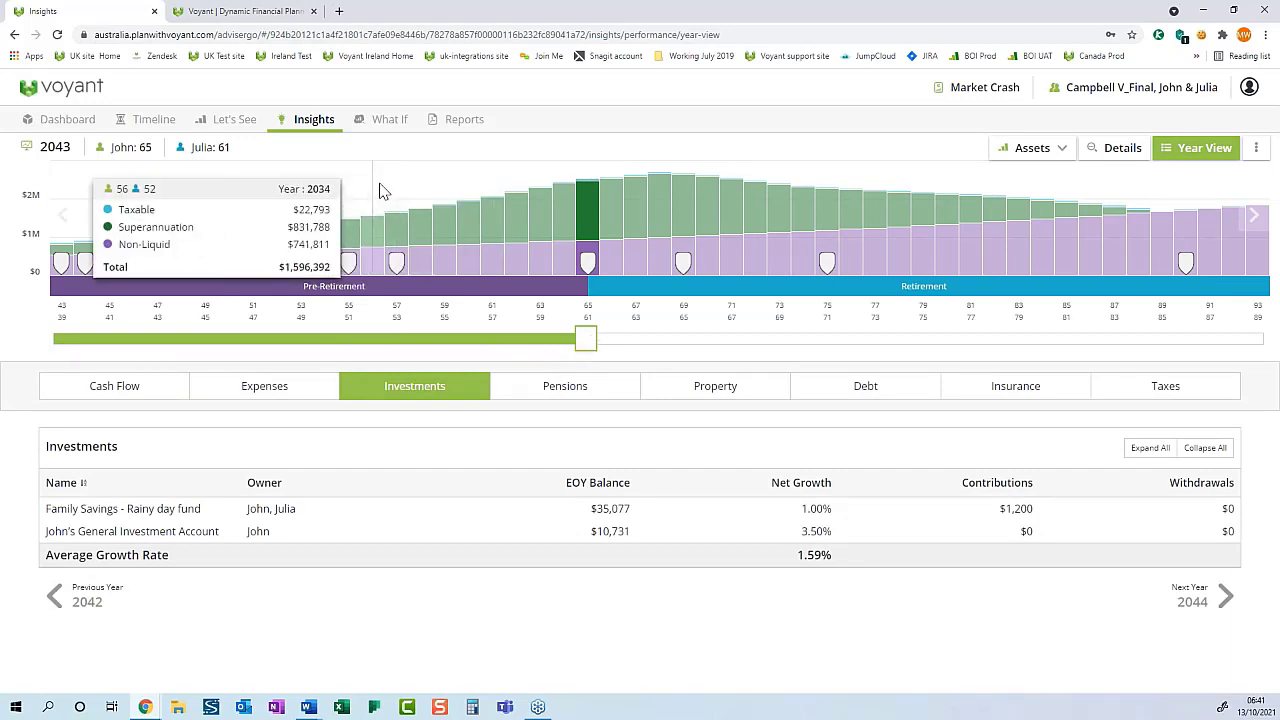
Step: Run the Monte Carlo insight on the Market Crash plan with 50 iterations and review the goals' probability of success
click(315, 121)
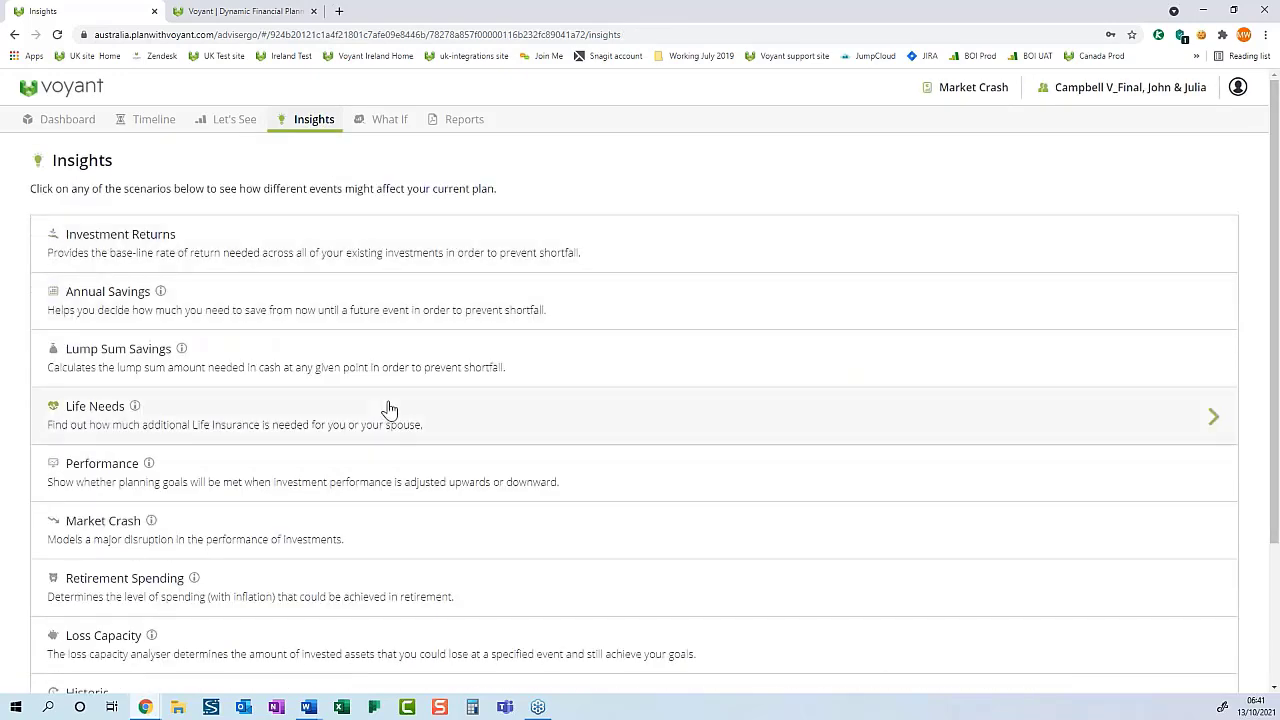
scroll(390, 410, down, 2)
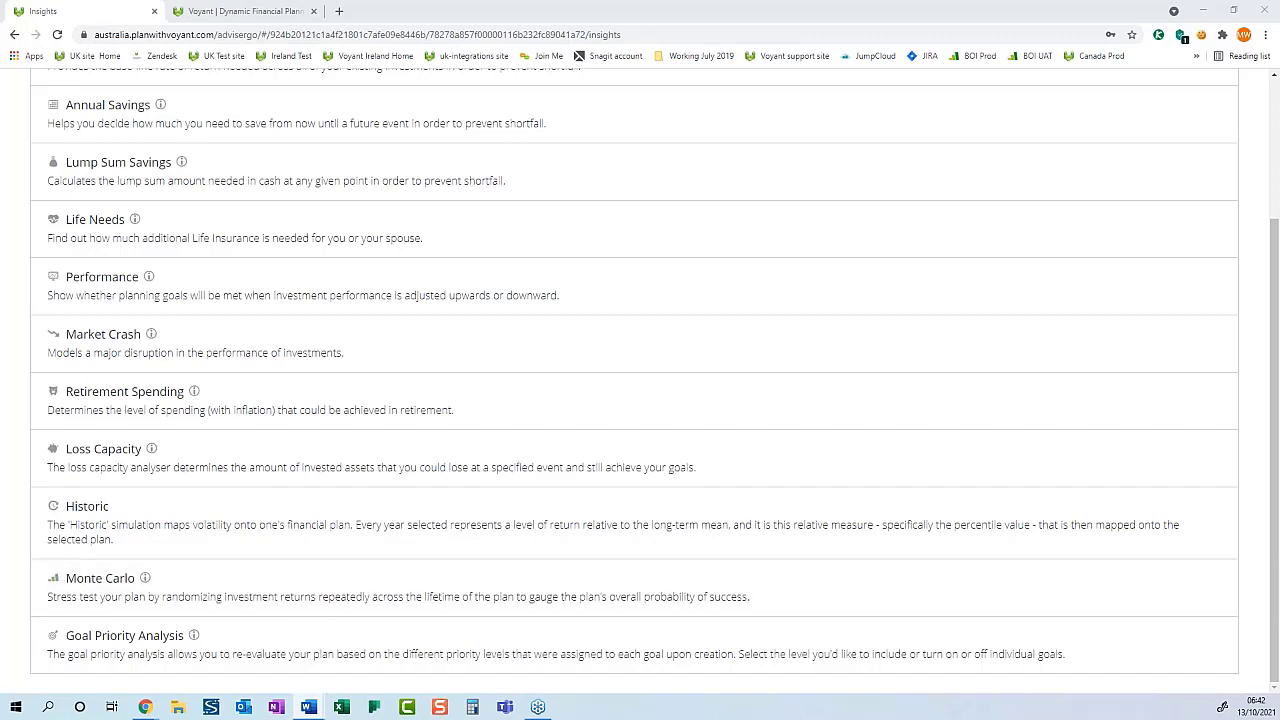
click(318, 597)
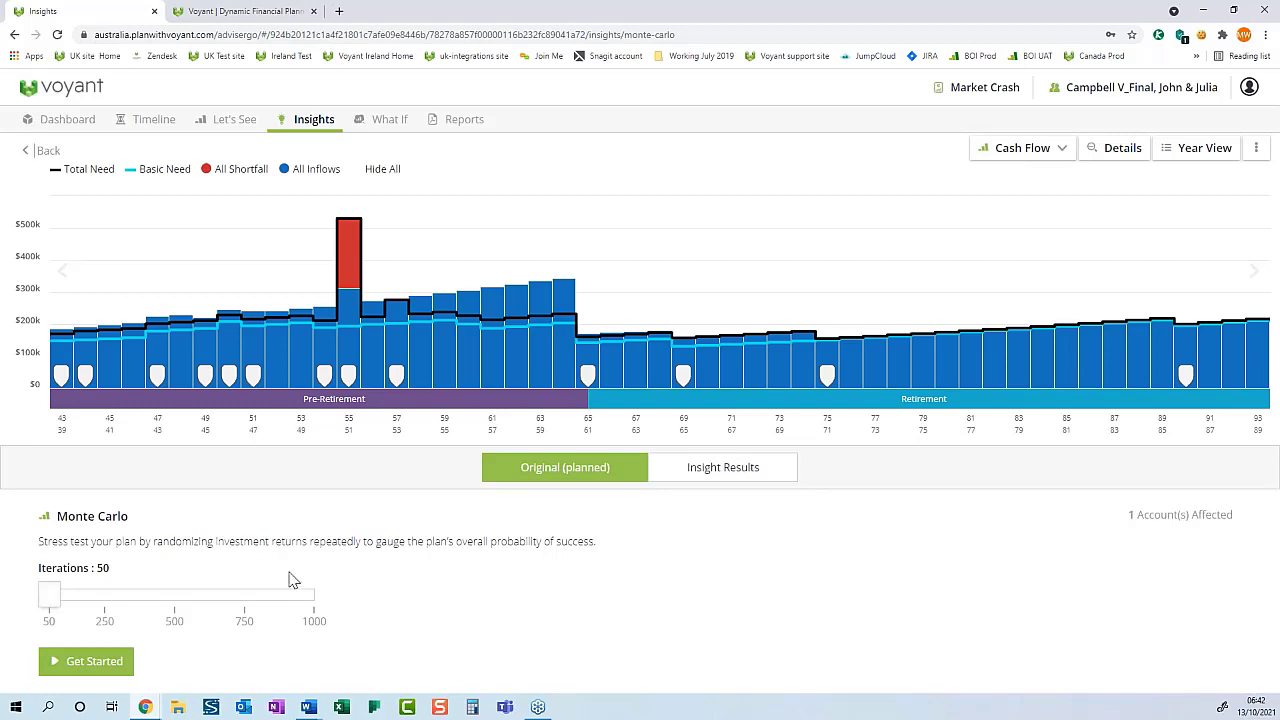
click(124, 662)
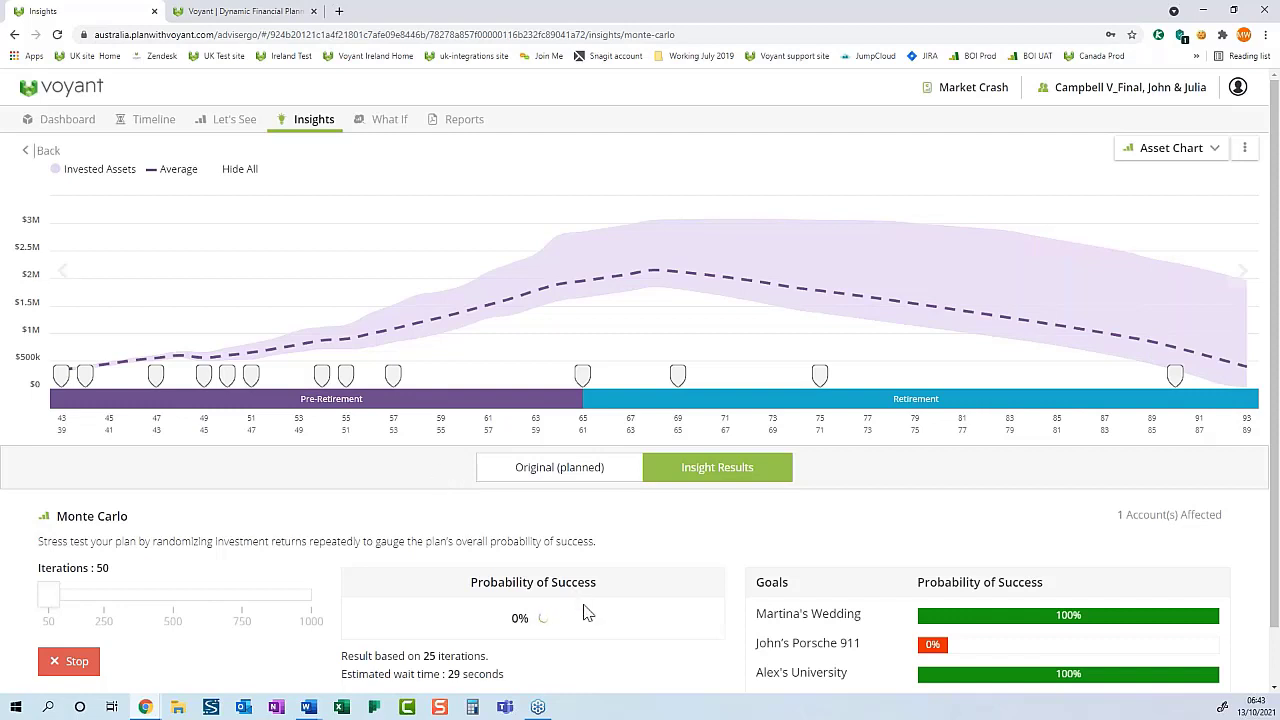
scroll(586, 608, down, 1)
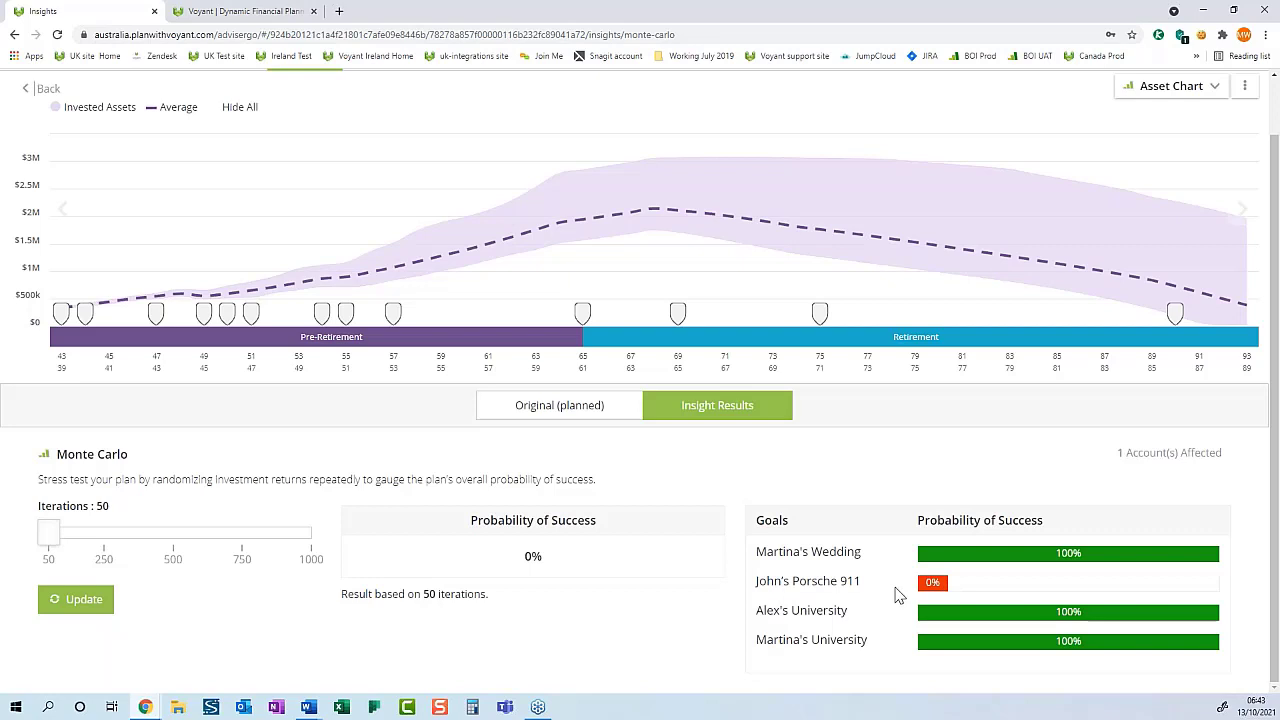
Step: Examine the Monte Carlo results as Yearly Probability of Success, including the event in 2033, and again as the Asset Chart
scroll(897, 596, up, 1)
click(1176, 152)
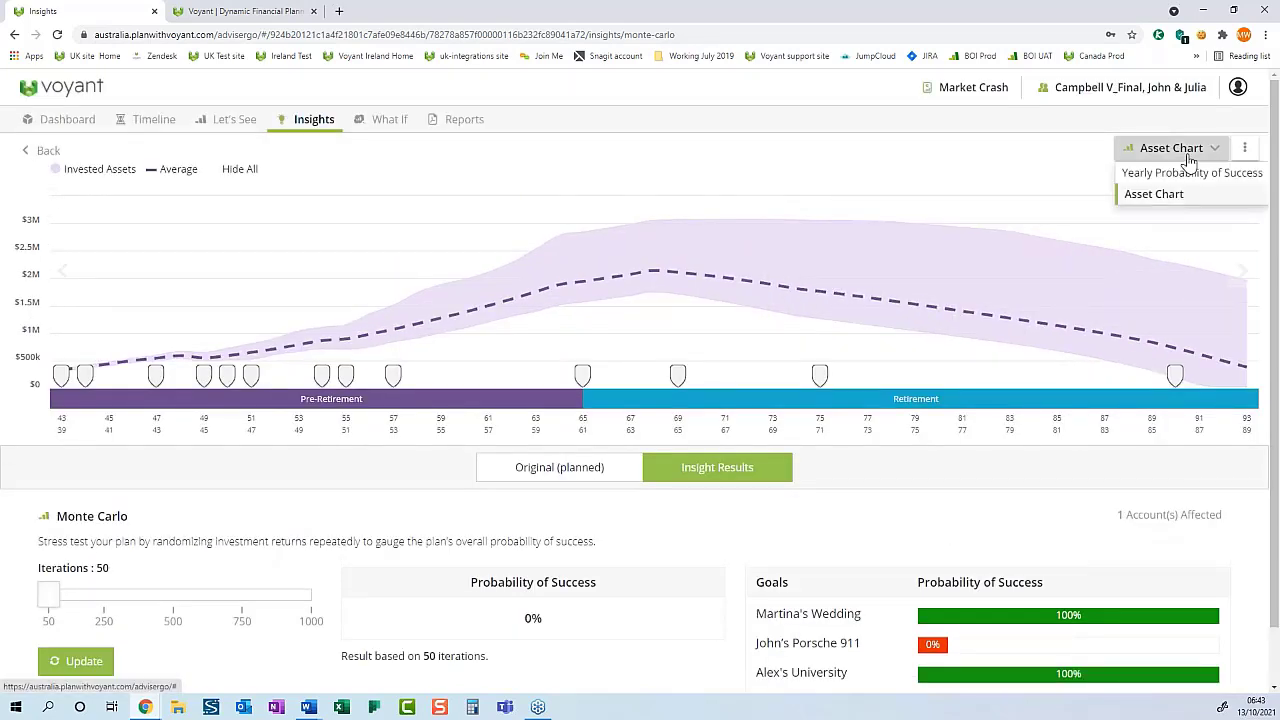
click(1130, 174)
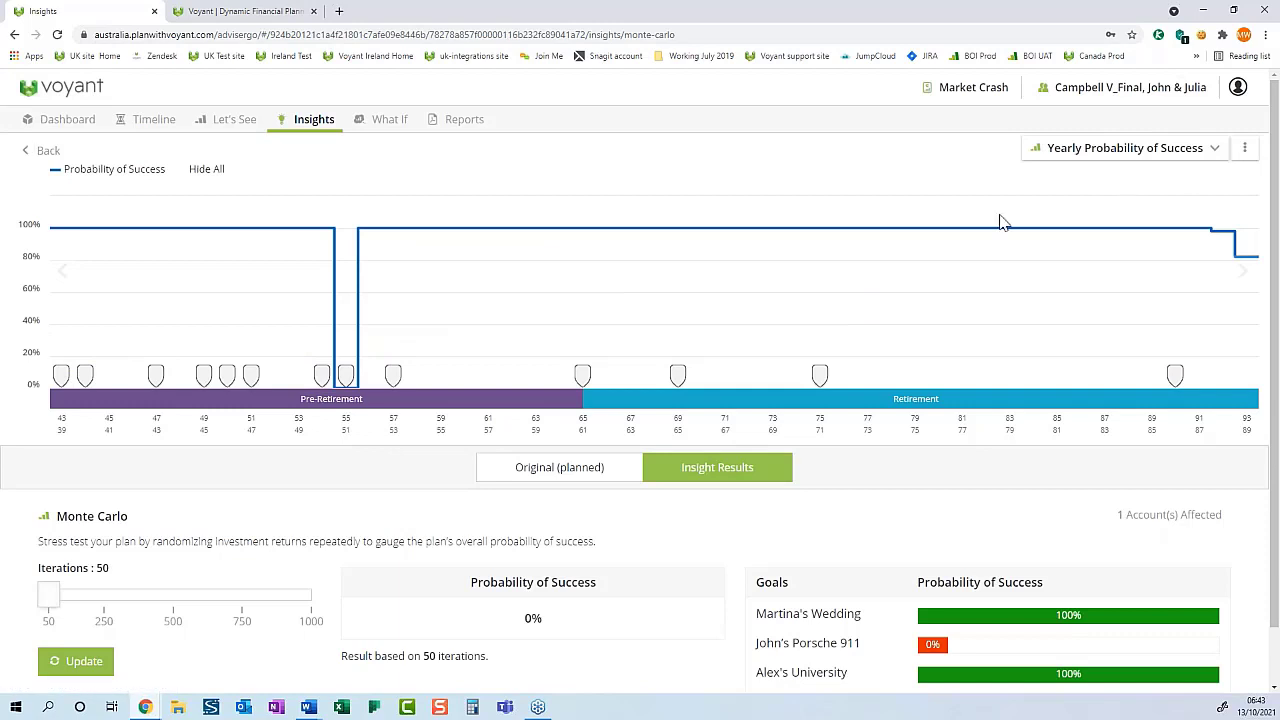
mouse_move(346, 380)
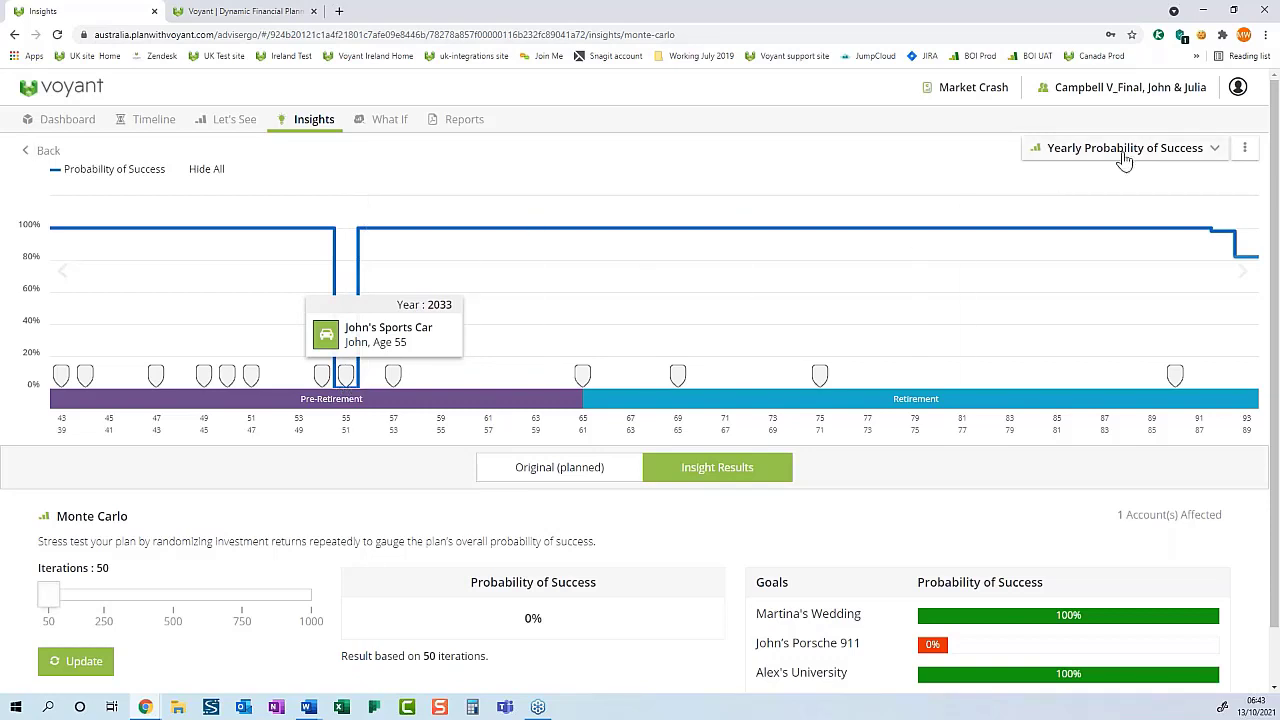
click(1160, 149)
click(1098, 196)
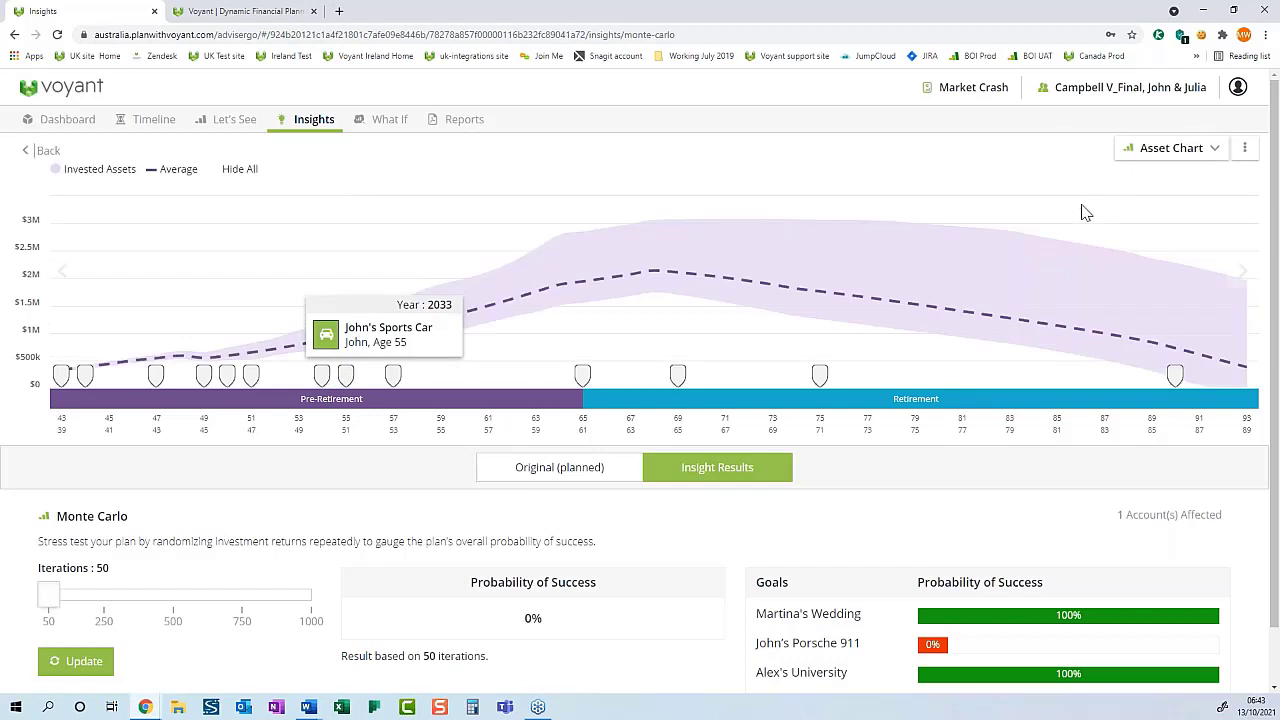
mouse_move(1034, 234)
scroll(940, 598, down, 1)
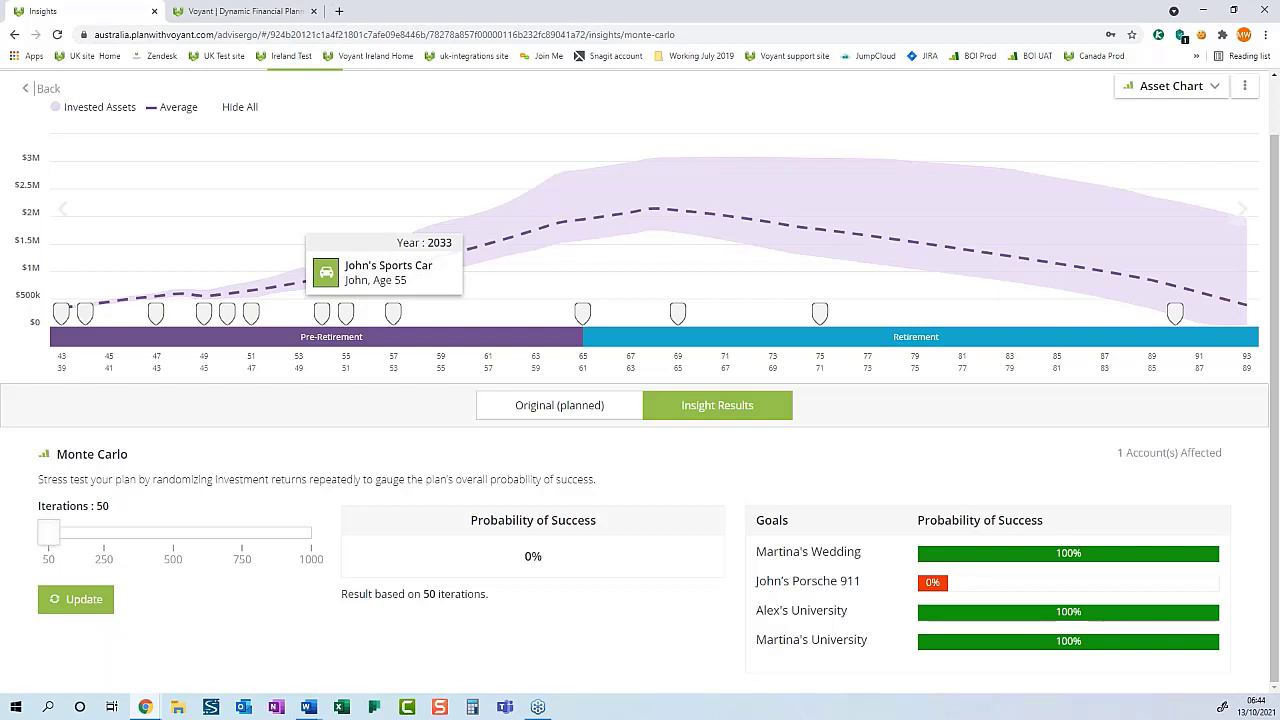
scroll(528, 514, up, 2)
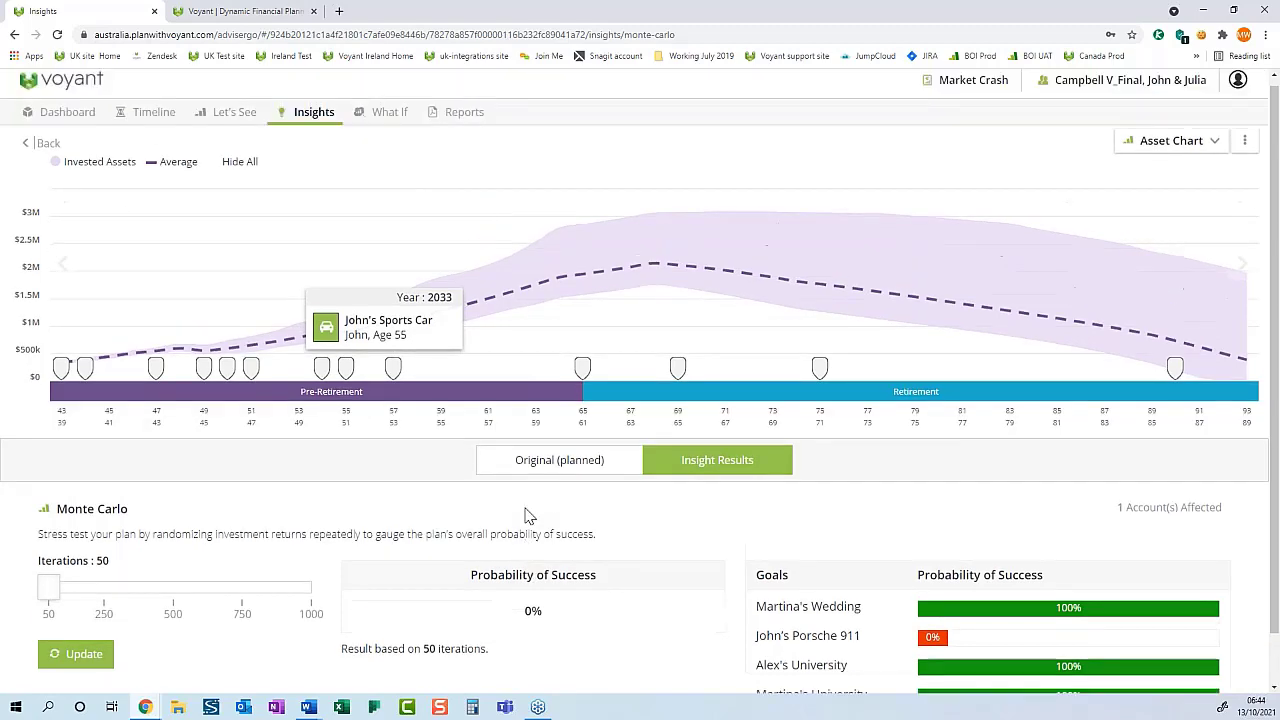
Step: Run the Historic insight on the plan with the time period set to 1991 - 2019
click(305, 121)
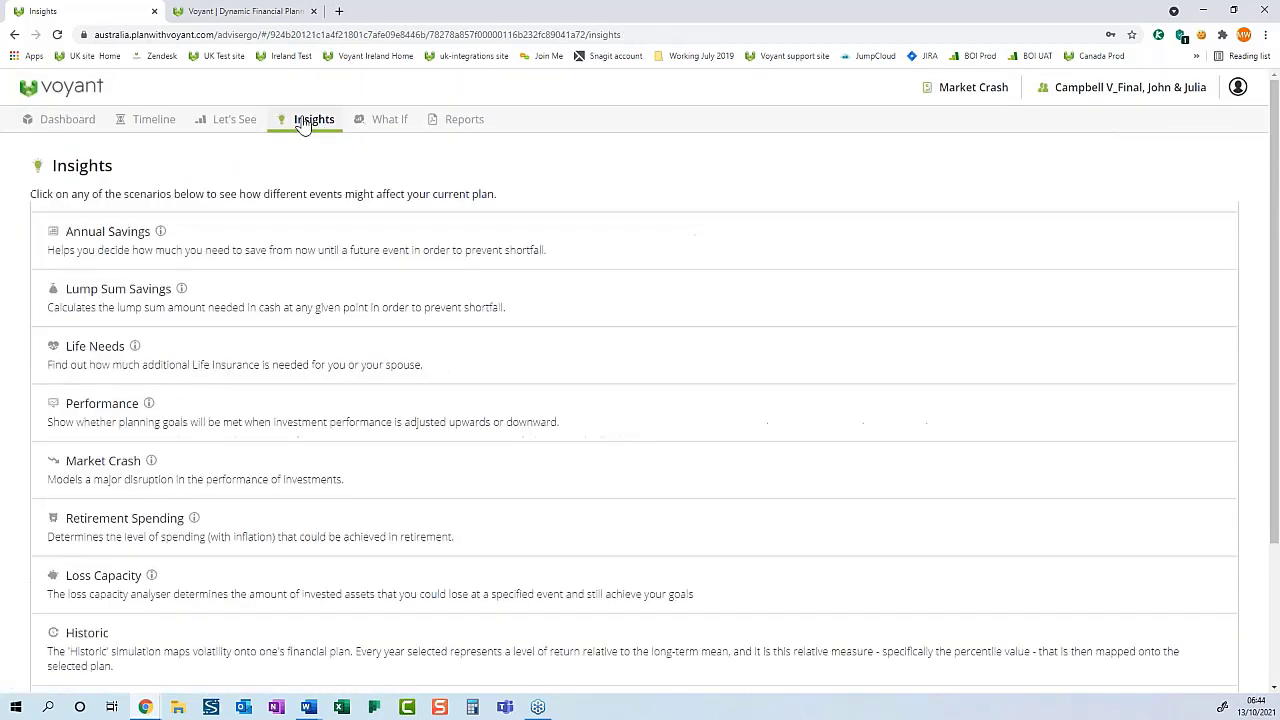
scroll(409, 406, down, 2)
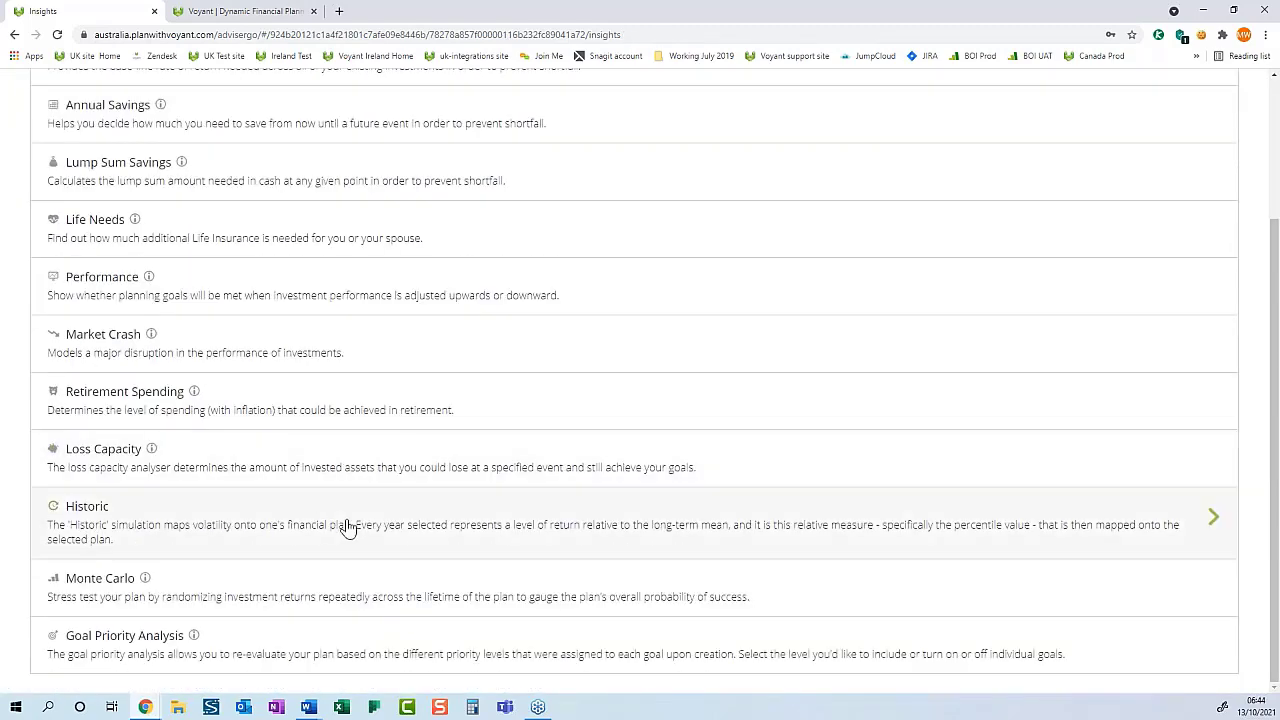
click(347, 529)
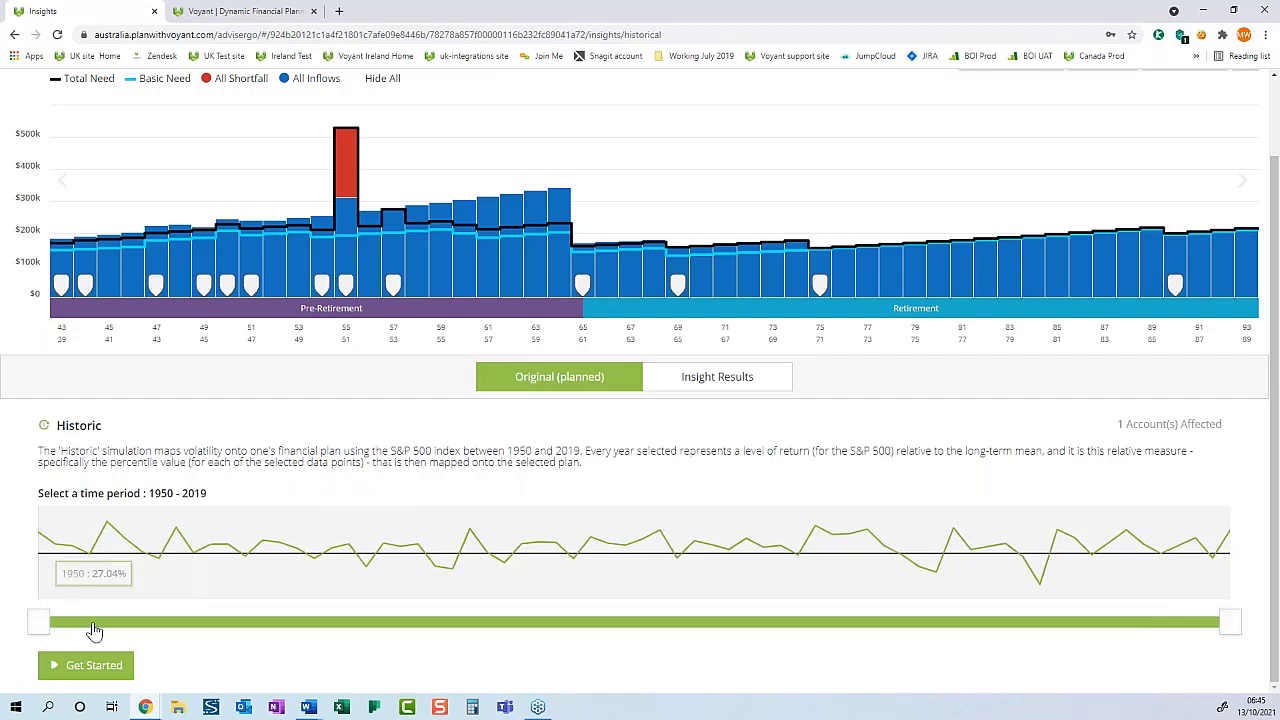
drag(38, 622, 749, 634)
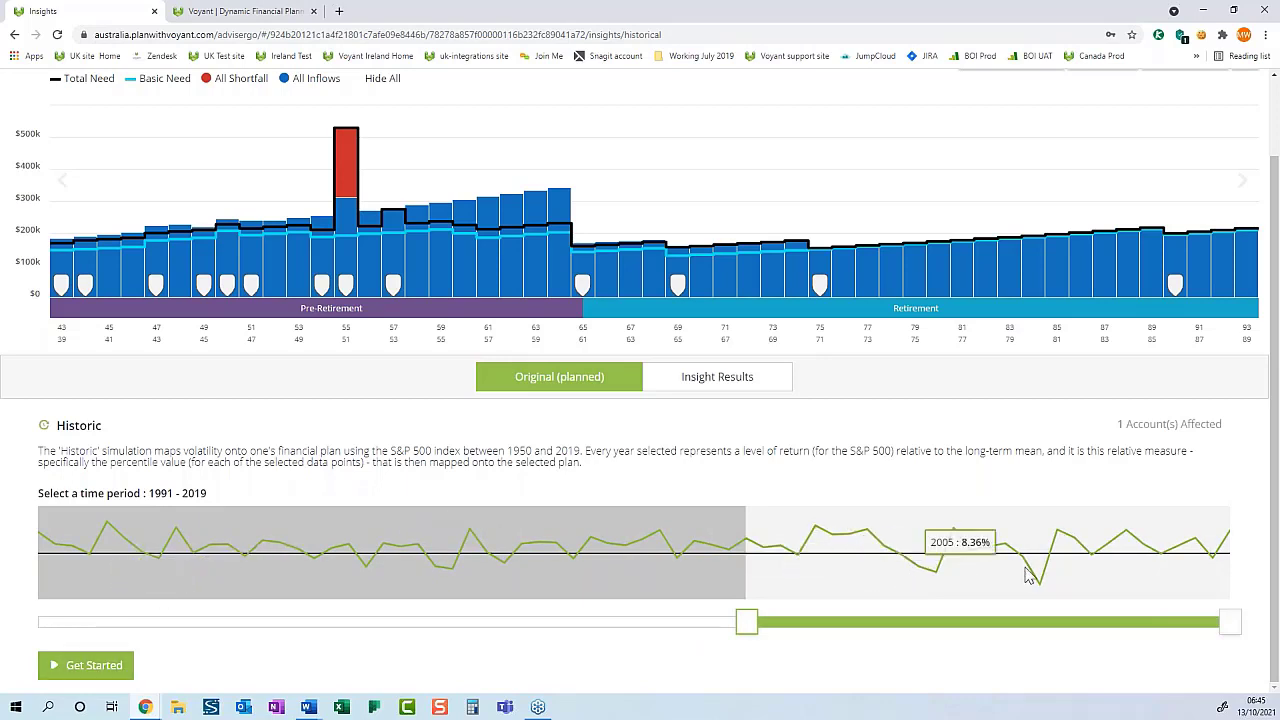
mouse_move(1048, 573)
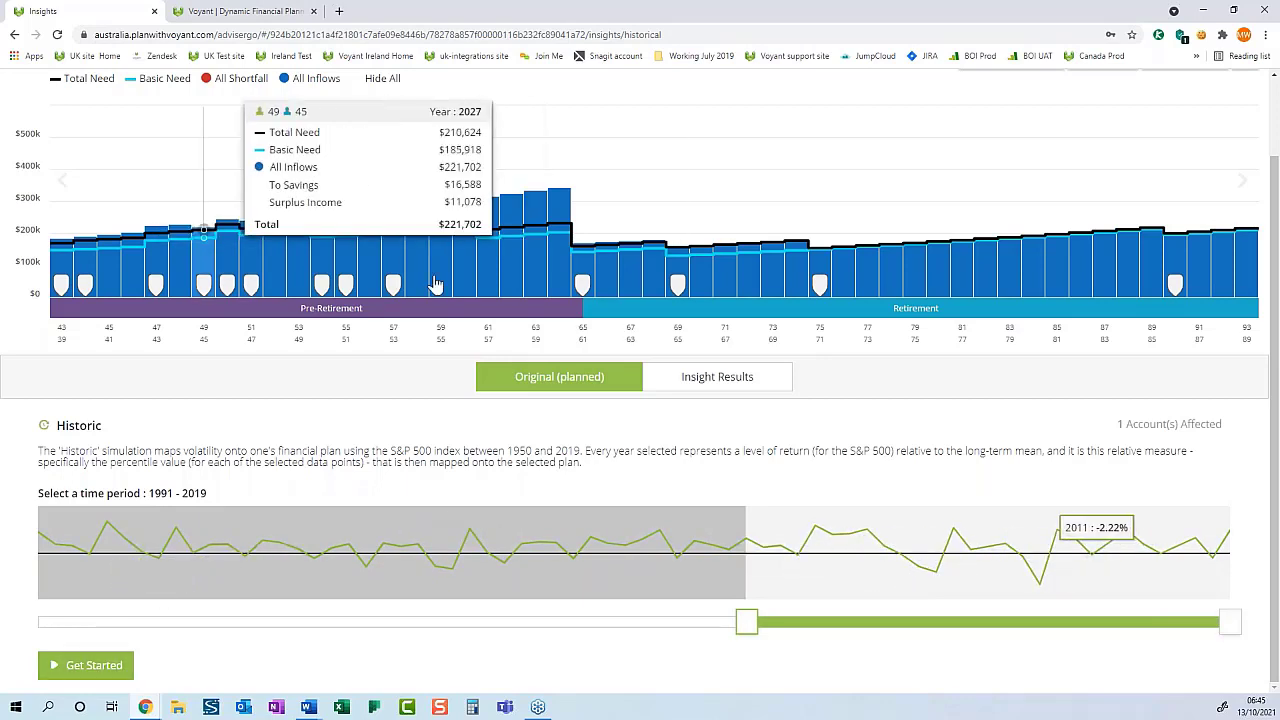
mouse_move(557, 280)
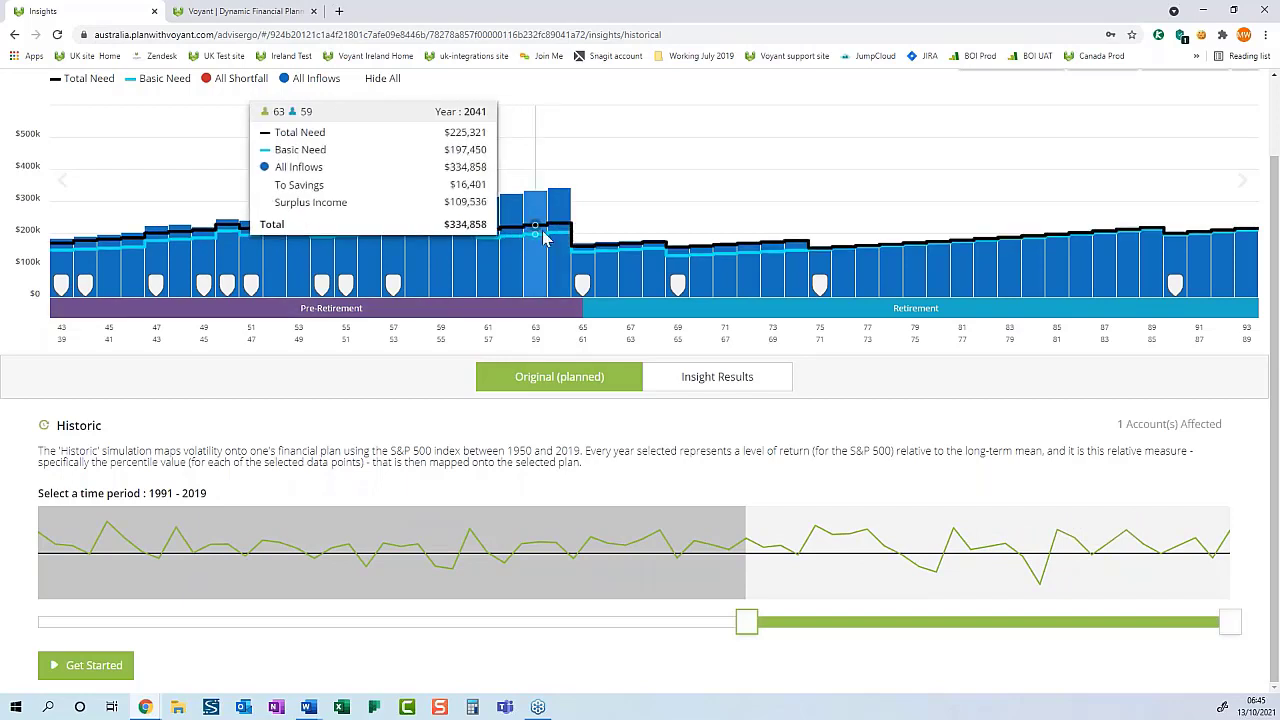
mouse_move(997, 272)
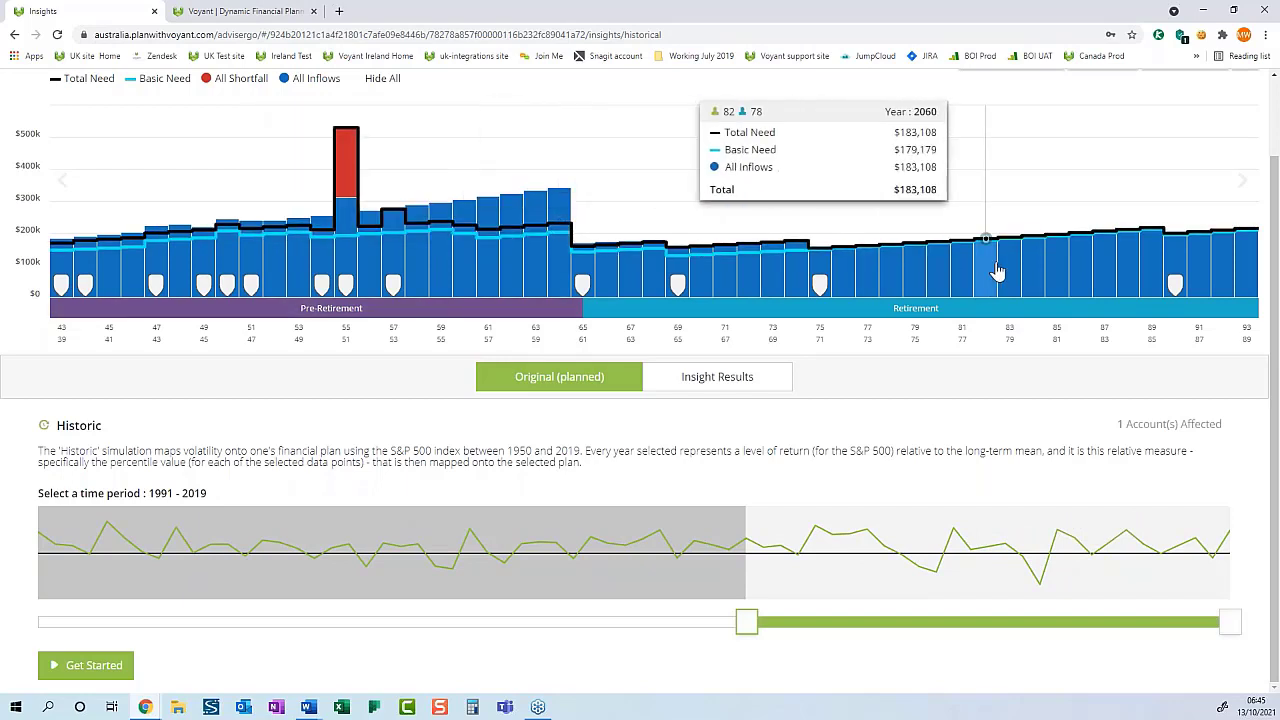
click(86, 664)
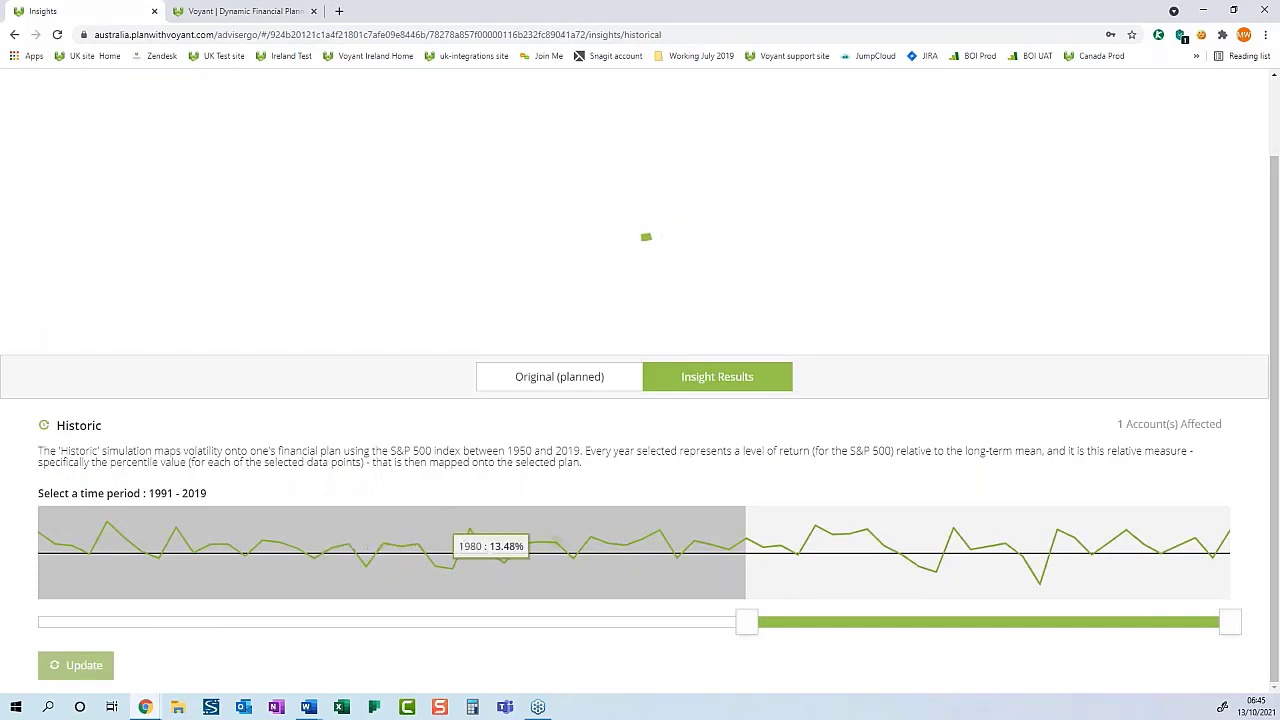
Step: Compare the original plan's cash flow chart with the Historic insight results
scroll(940, 430, up, 2)
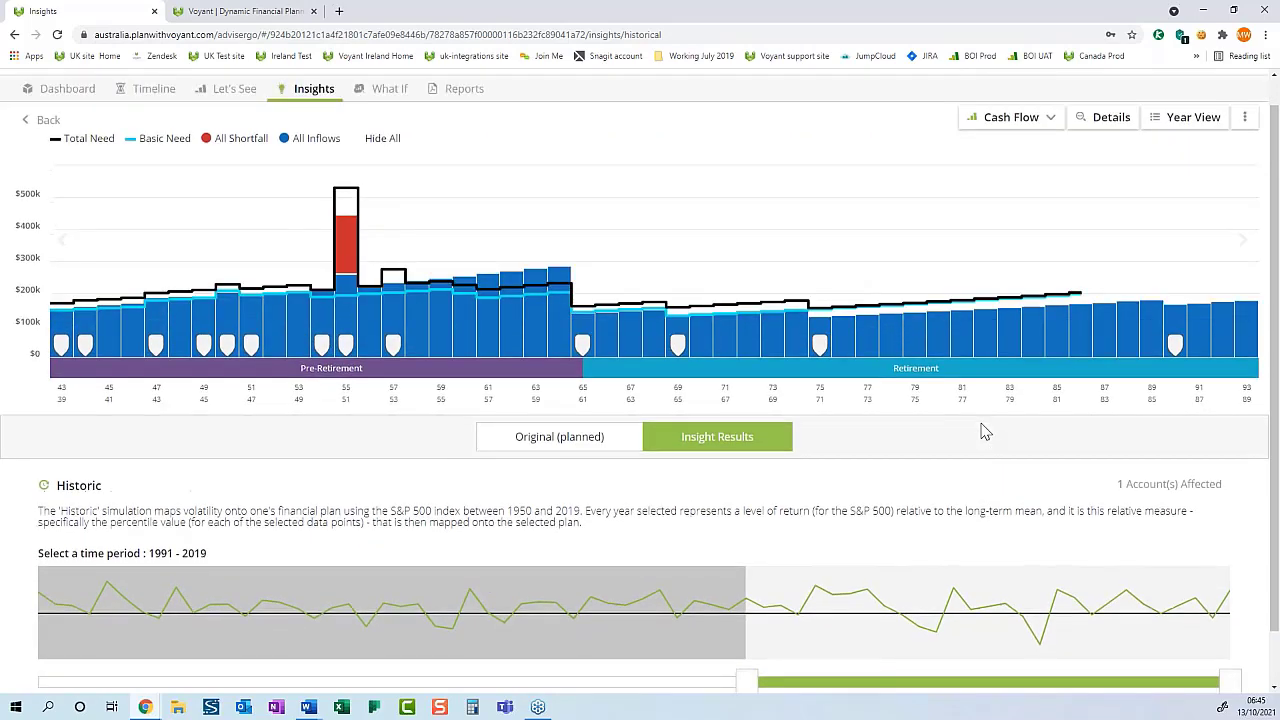
click(571, 472)
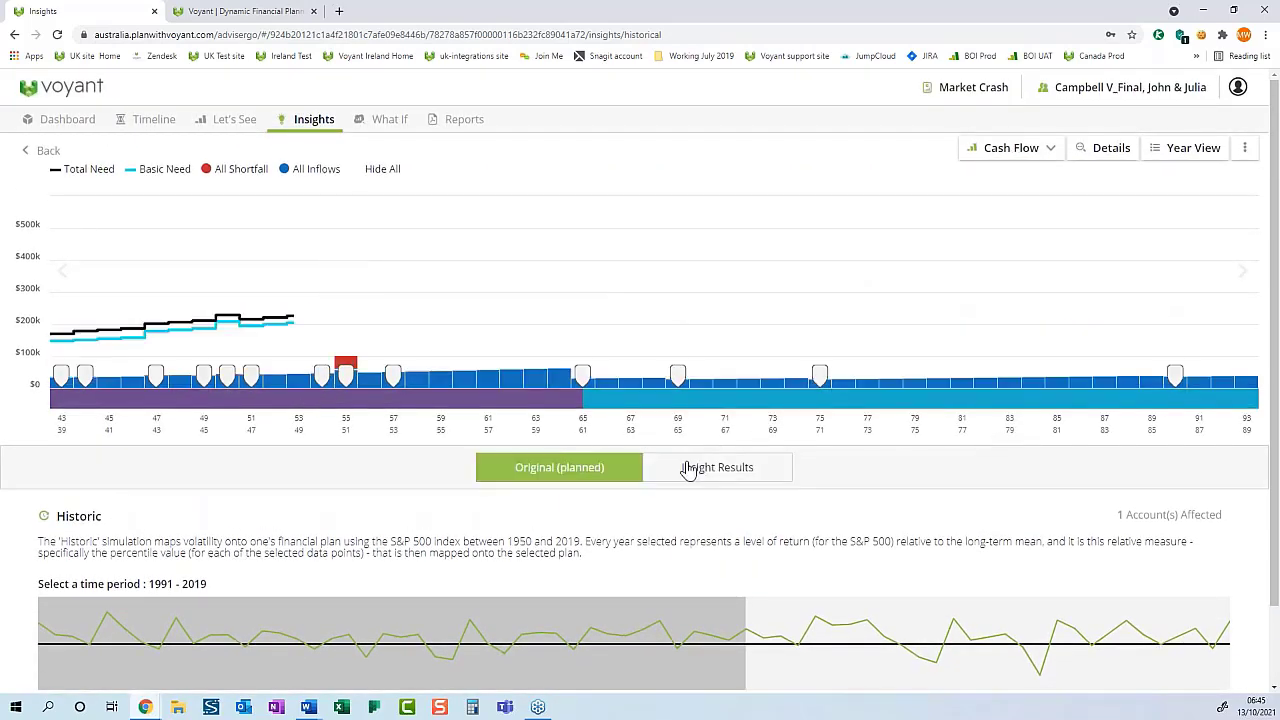
click(697, 477)
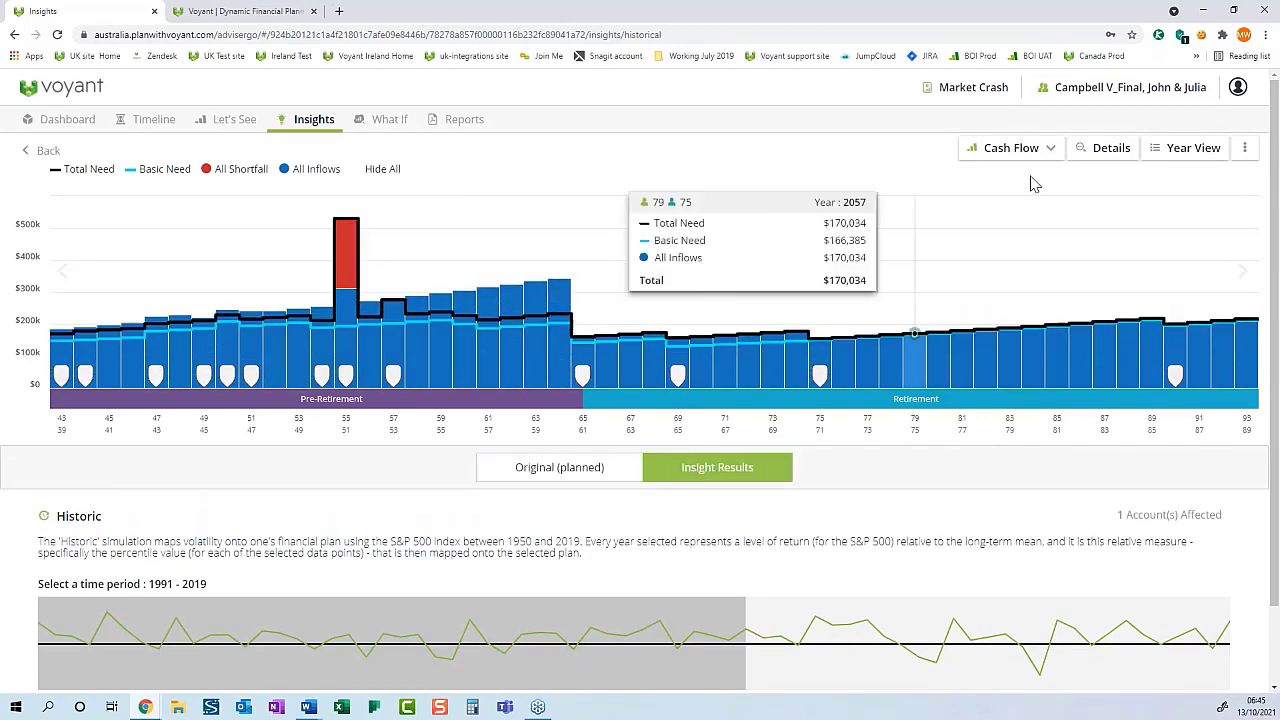
Step: Check the accumulation pensions' net growth for 2021, 2040 and 2037 in the Historic year view, and return to the list of insights
click(1188, 150)
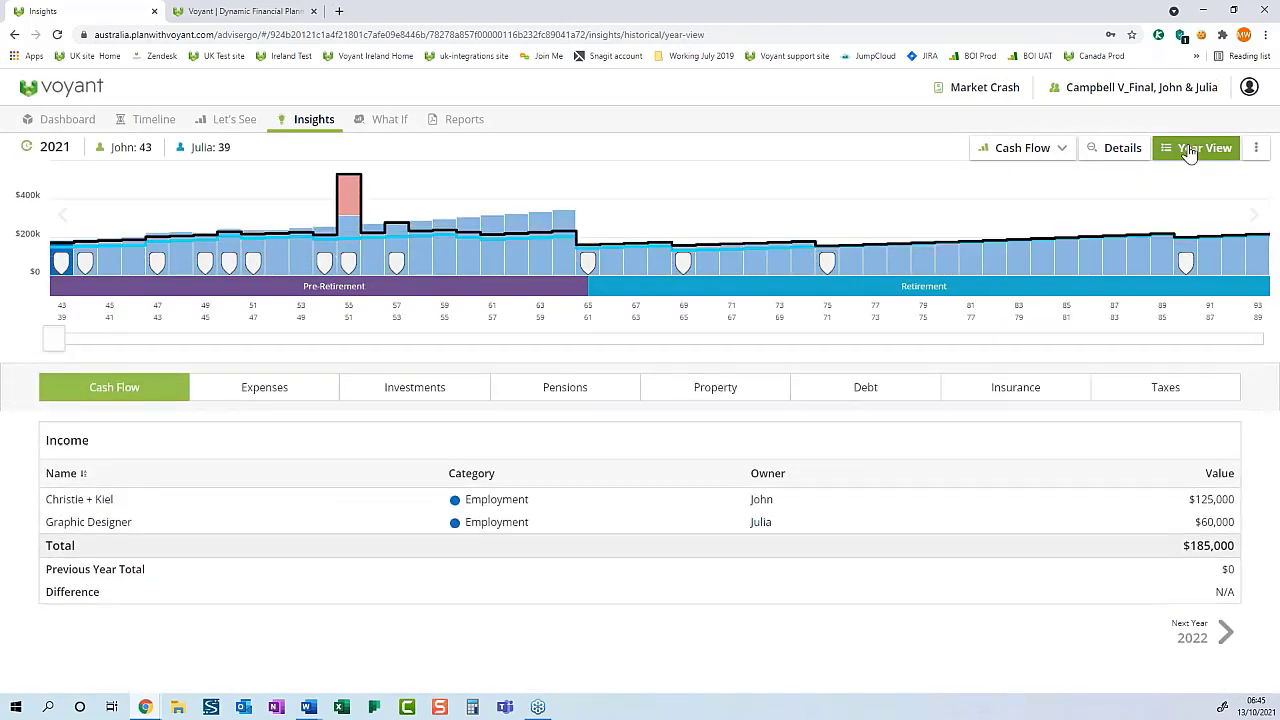
click(600, 389)
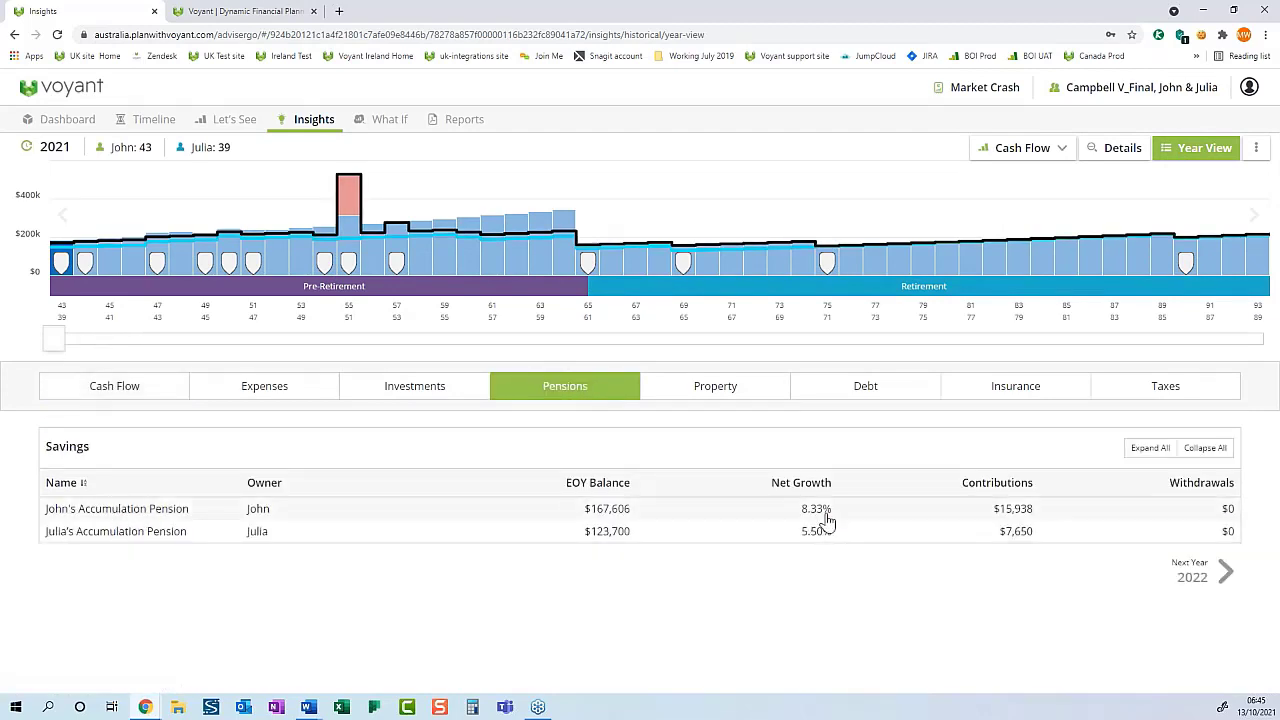
drag(55, 338, 528, 357)
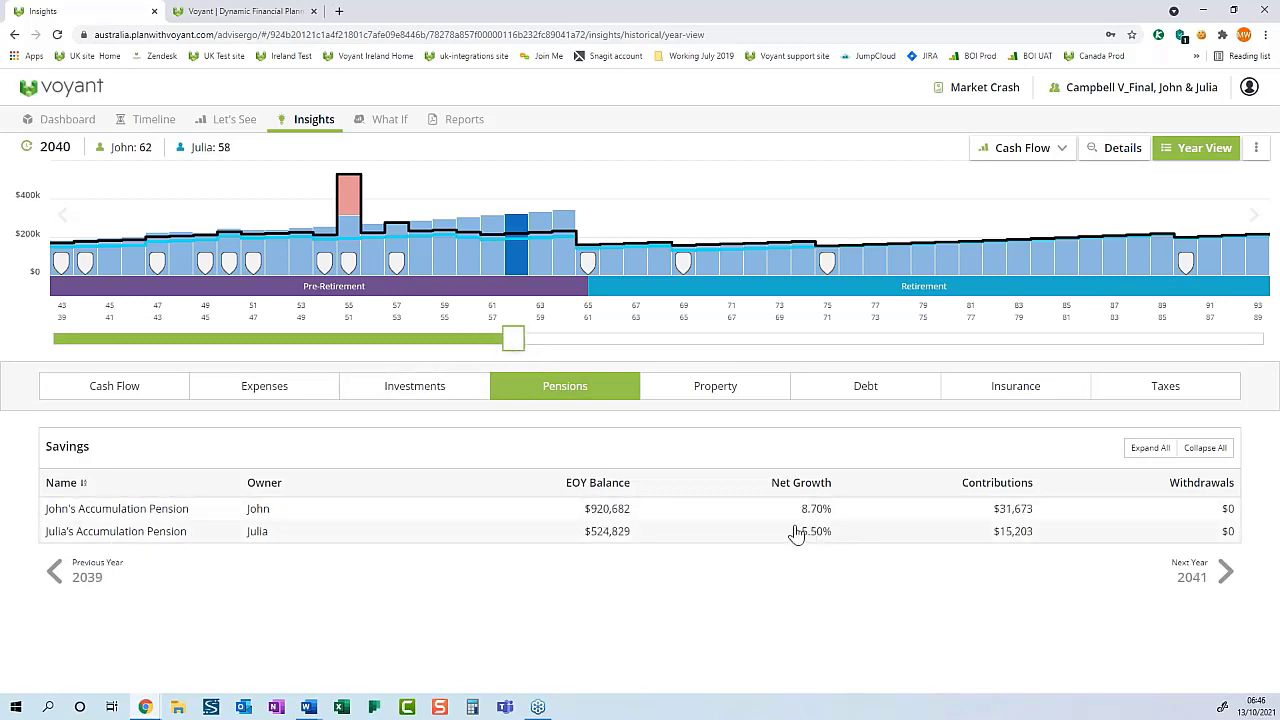
drag(514, 340, 450, 345)
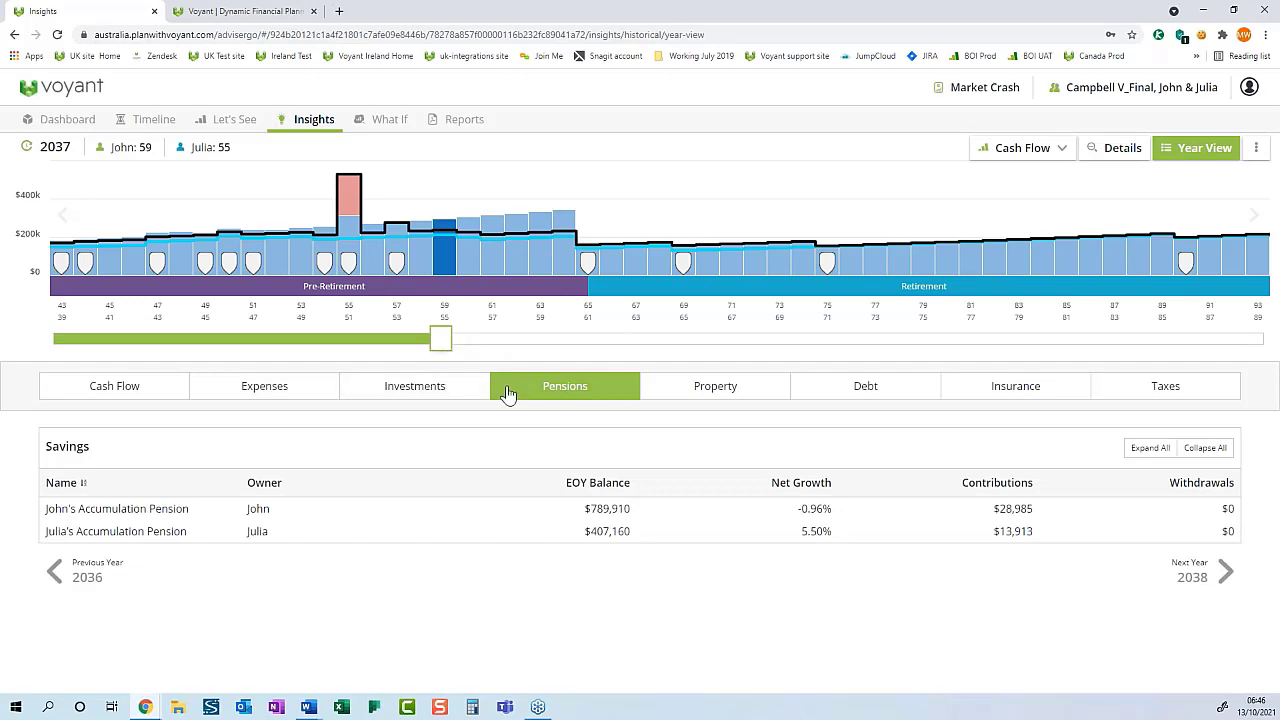
click(300, 128)
scroll(470, 500, down, 3)
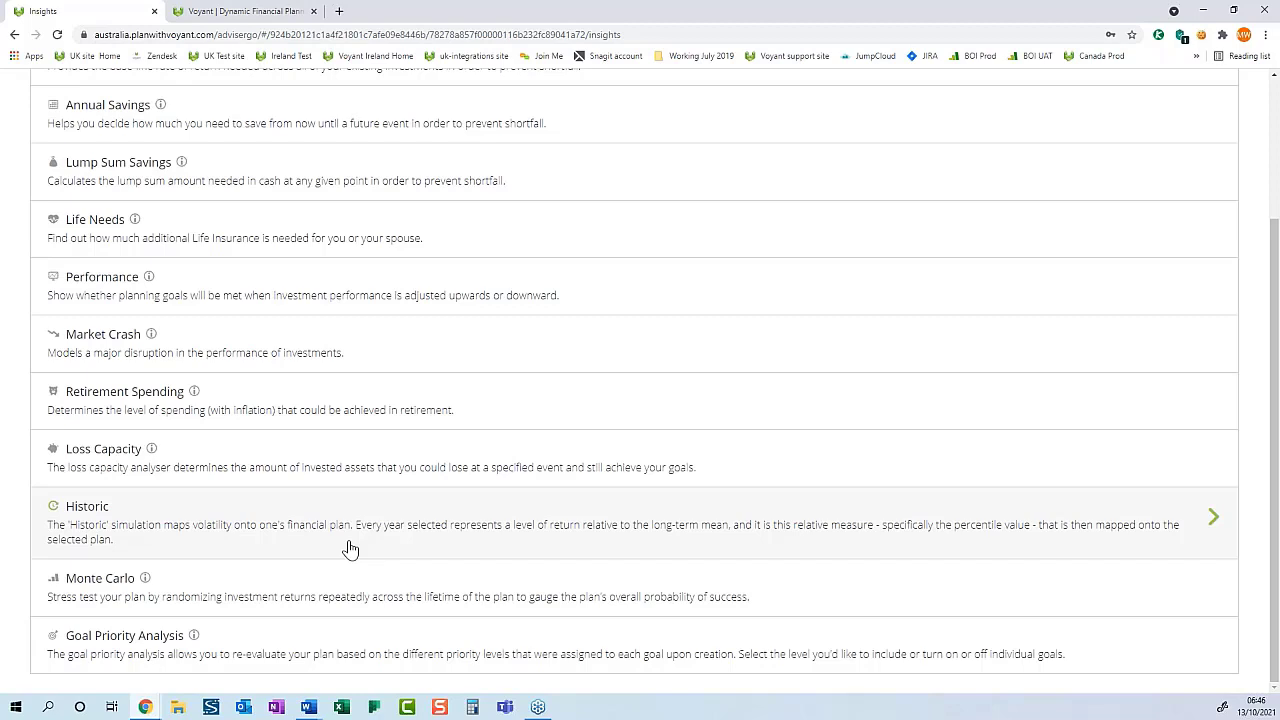
Step: Run the Loss Capacity insight with the 2043 Retirement event as the loss event
key(alt+Tab)
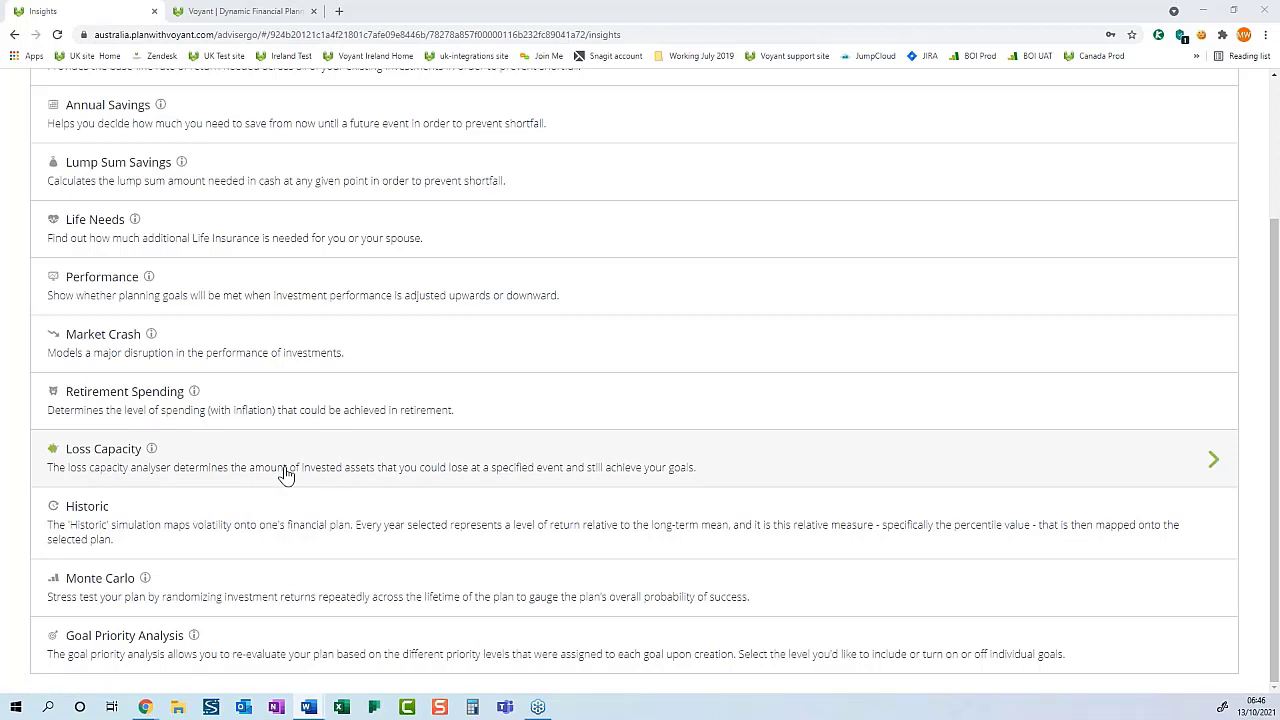
click(373, 474)
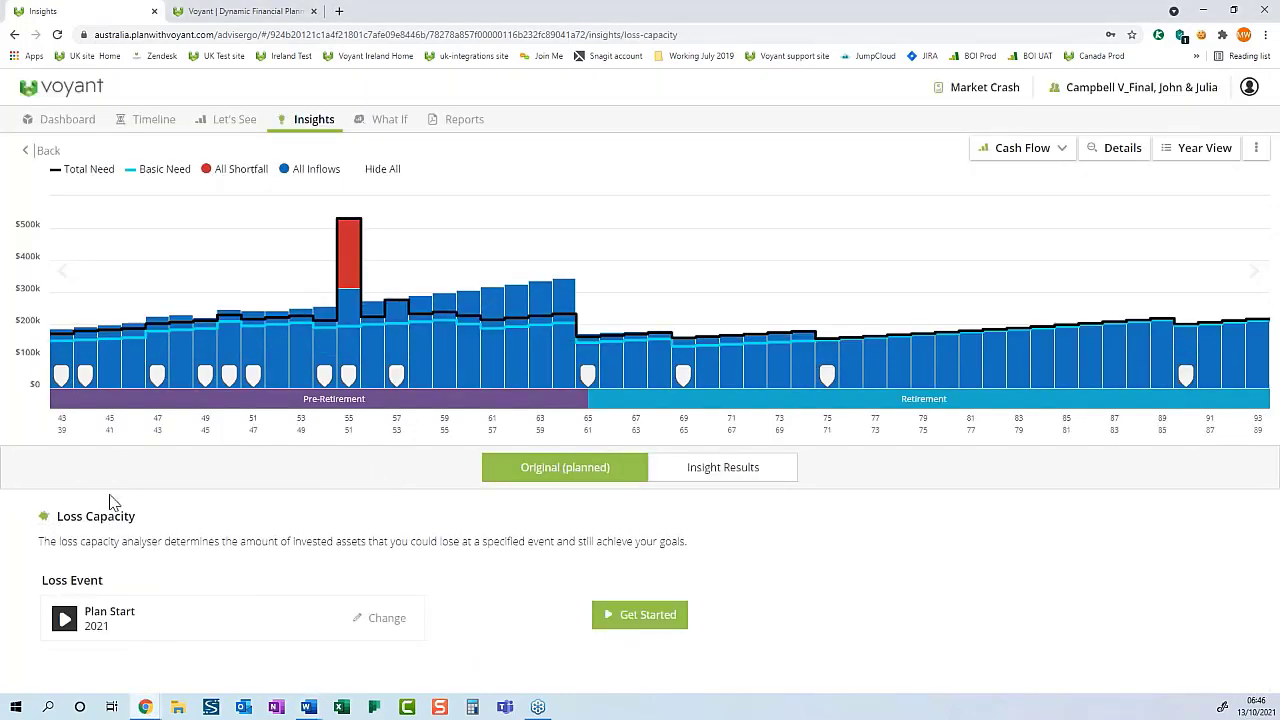
click(383, 618)
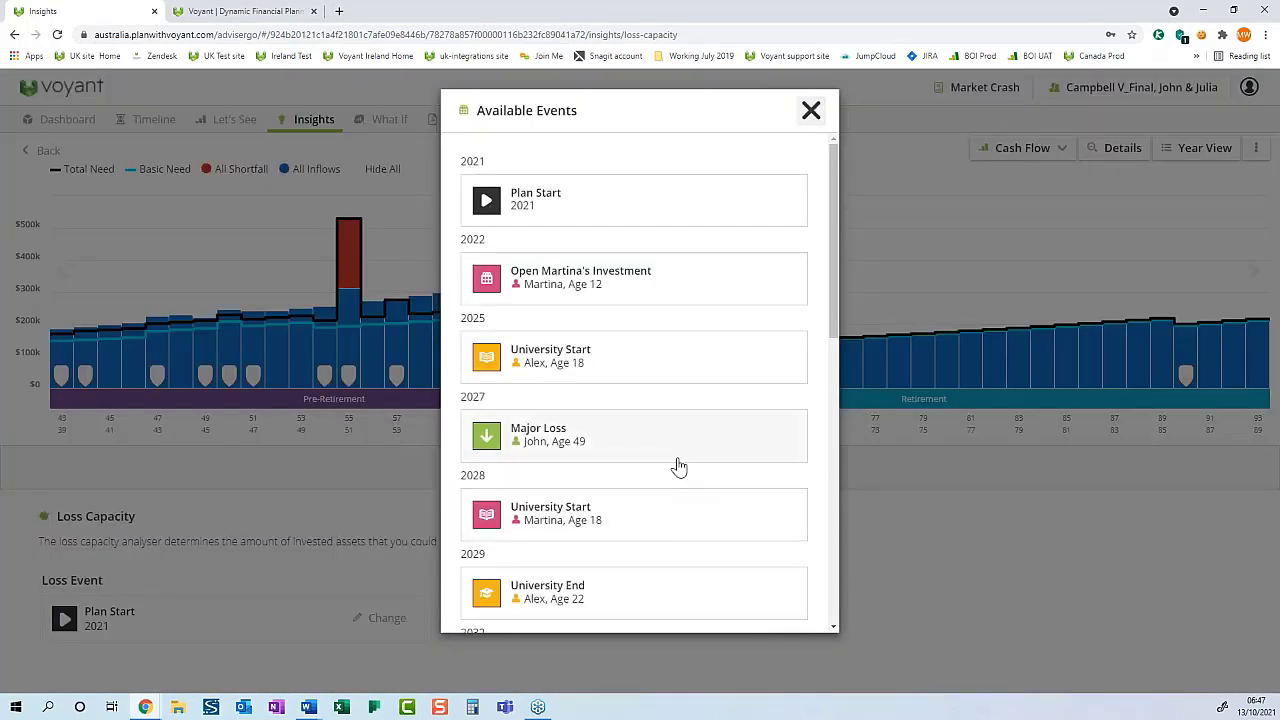
scroll(677, 466, down, 4)
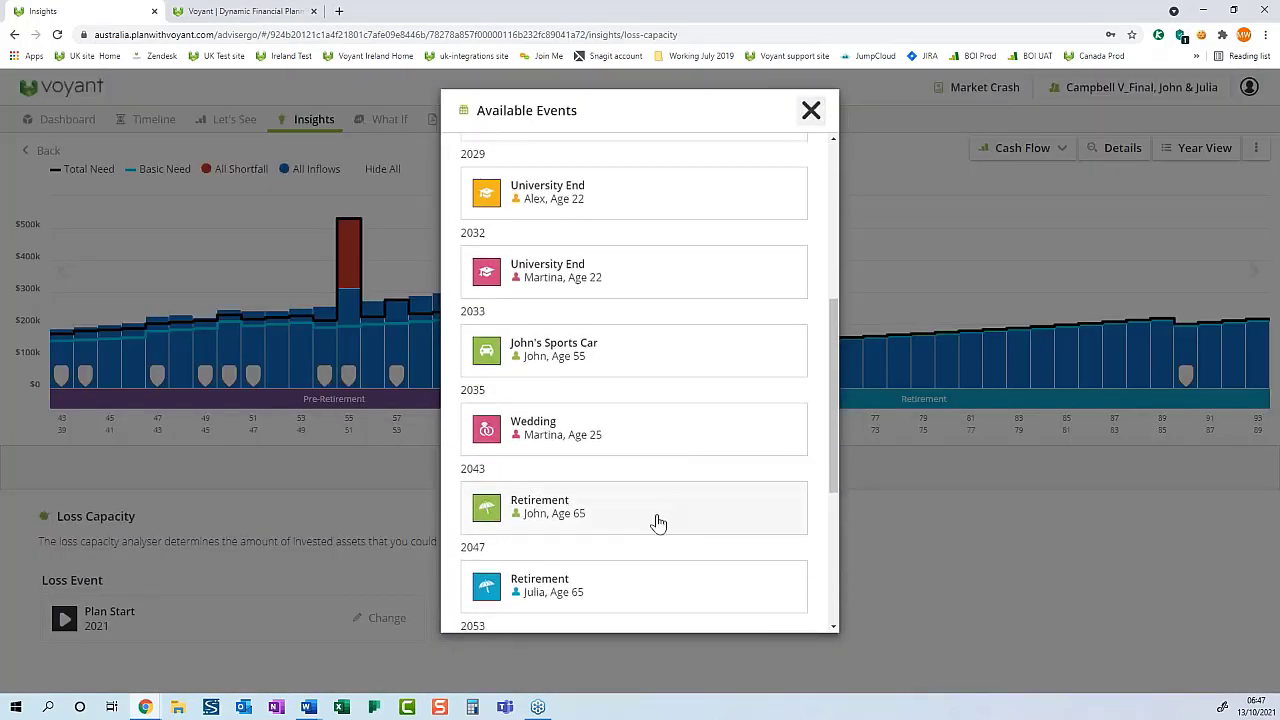
click(658, 516)
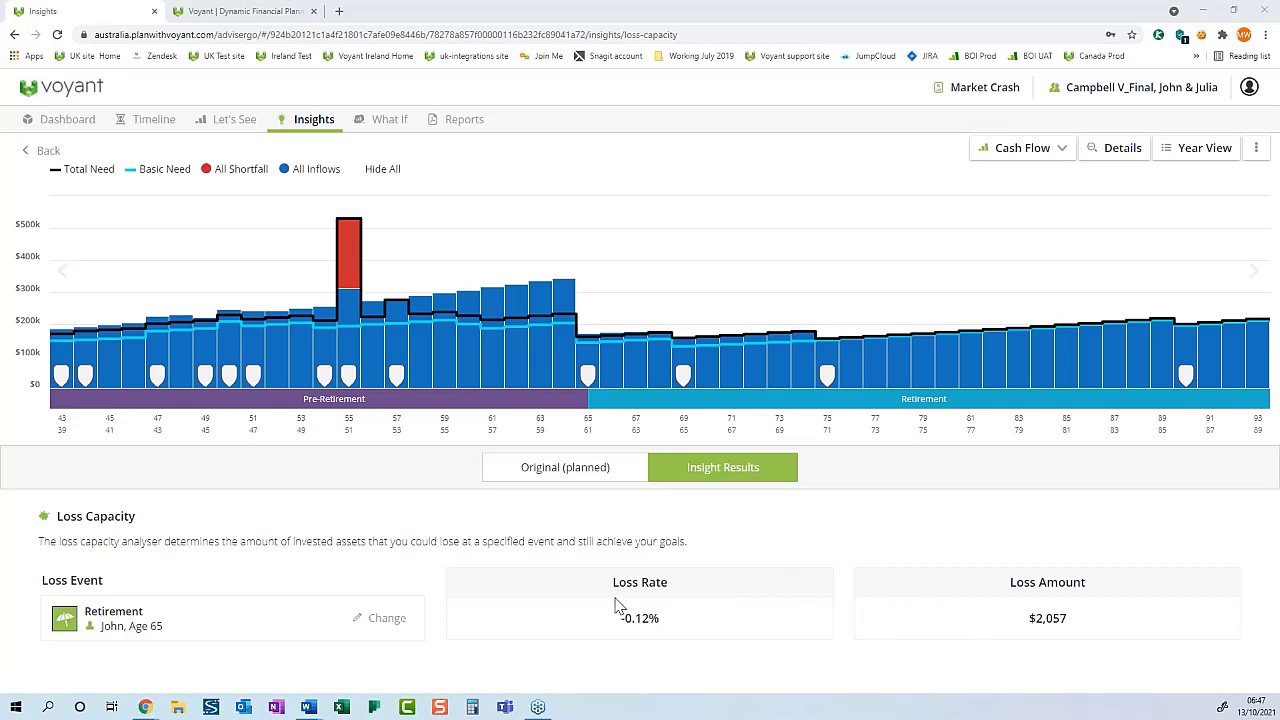
Step: Review the Loss Capacity results on the Assets chart and the Cash Flow chart, and return to the list of insights
click(1254, 274)
mouse_move(1257, 278)
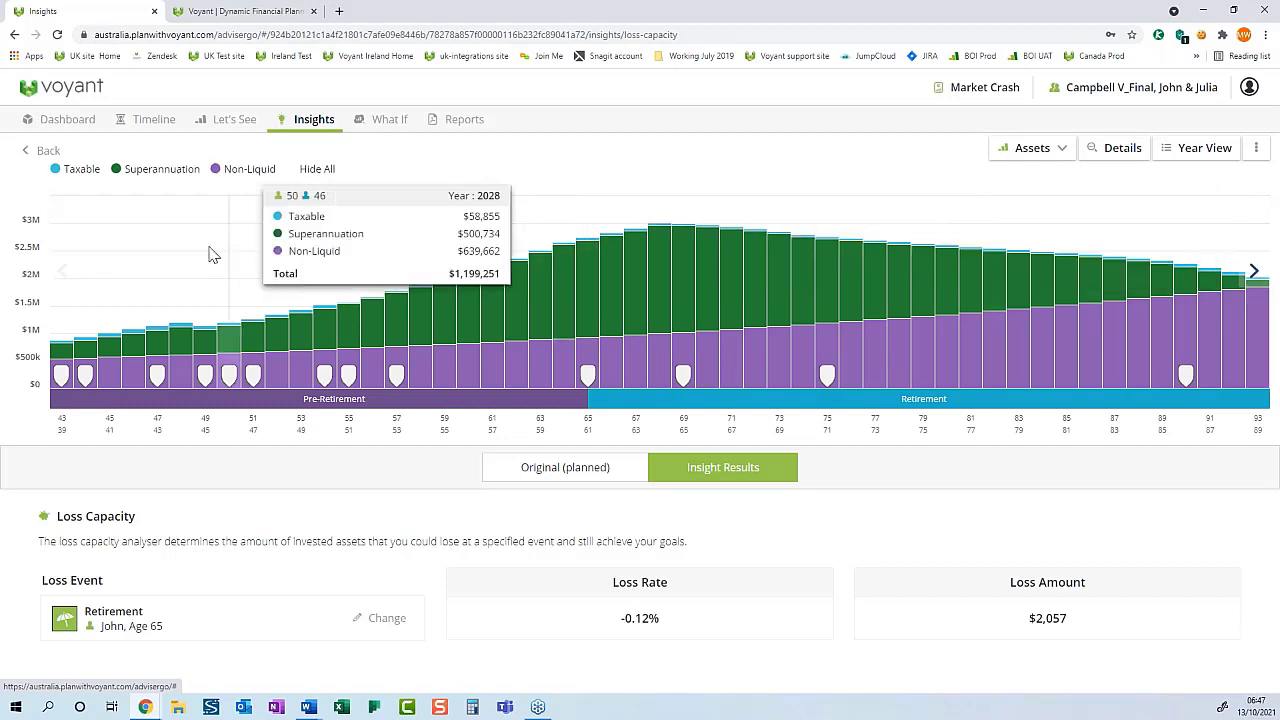
click(63, 274)
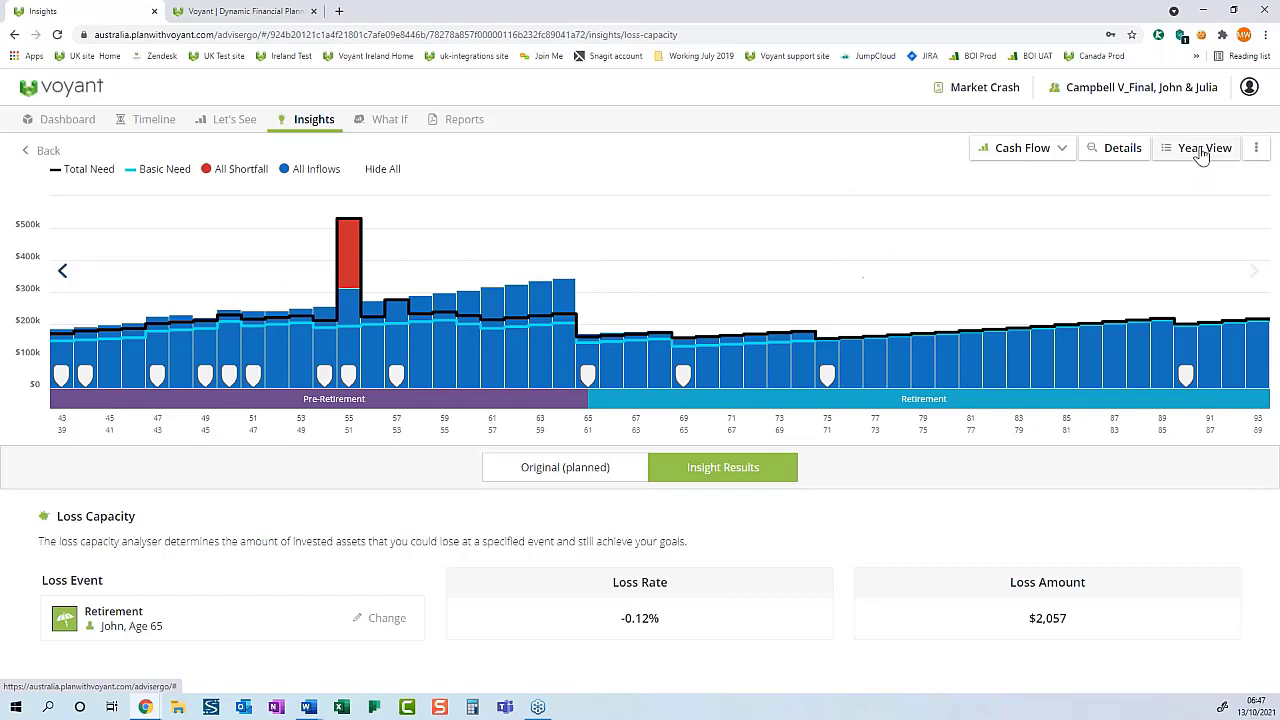
click(309, 126)
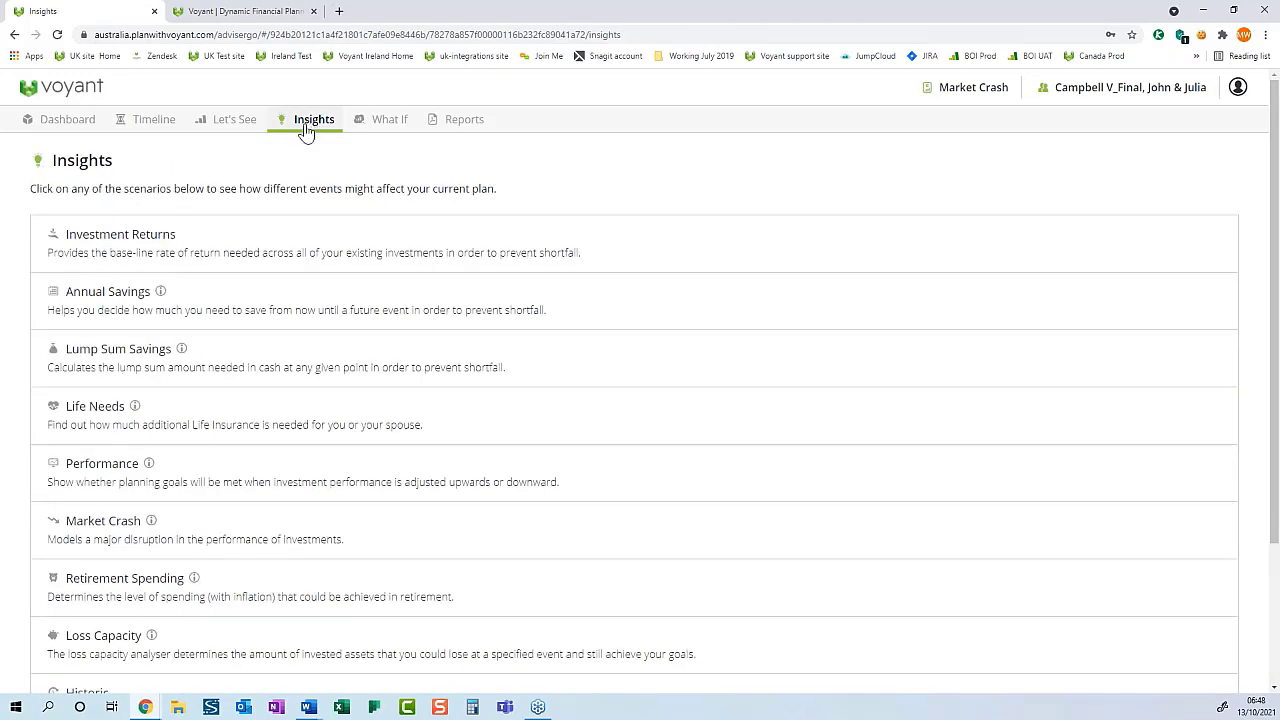
Step: Run the Investment Returns insight with the 2035 Wedding as the start event and Mortality as the end event
click(316, 255)
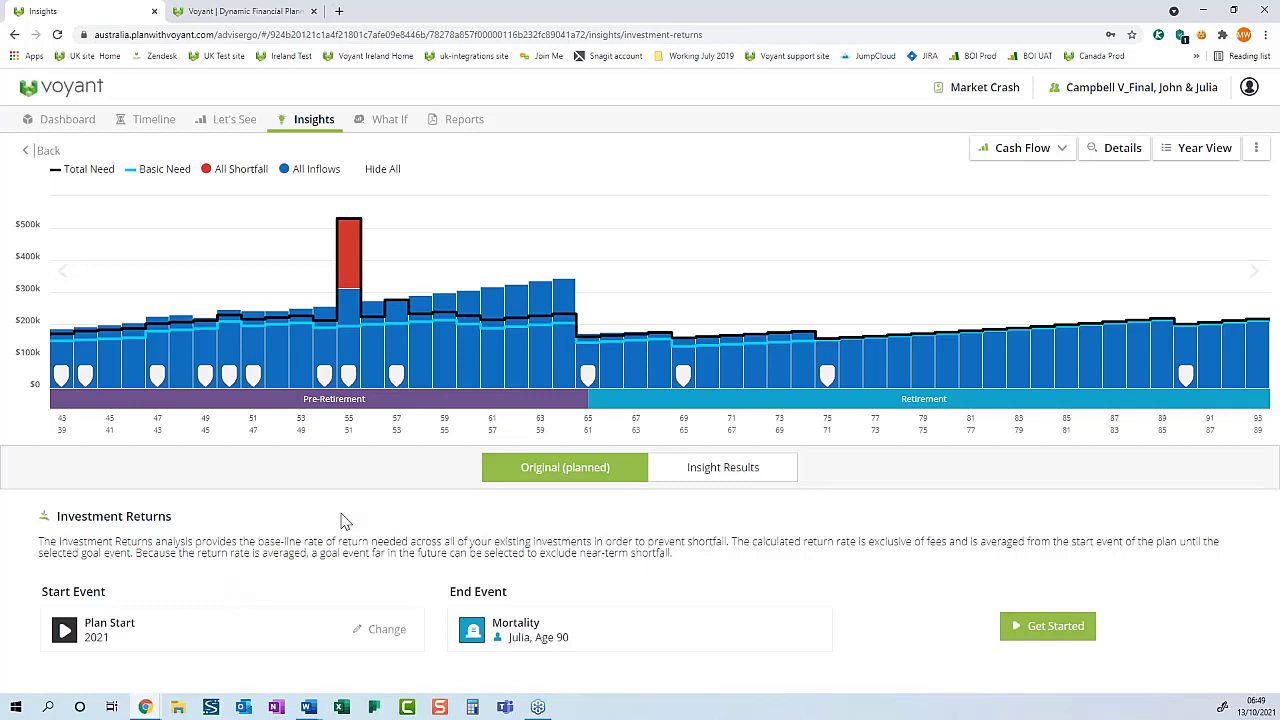
mouse_move(322, 348)
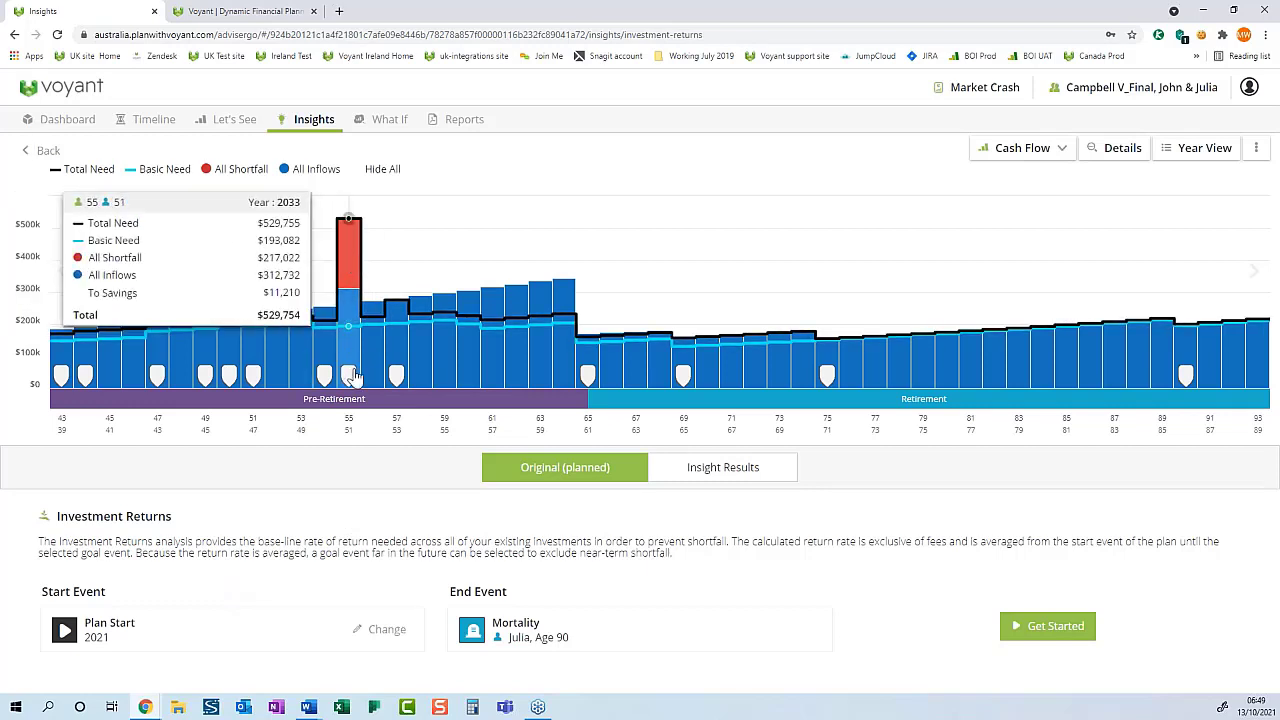
mouse_move(394, 382)
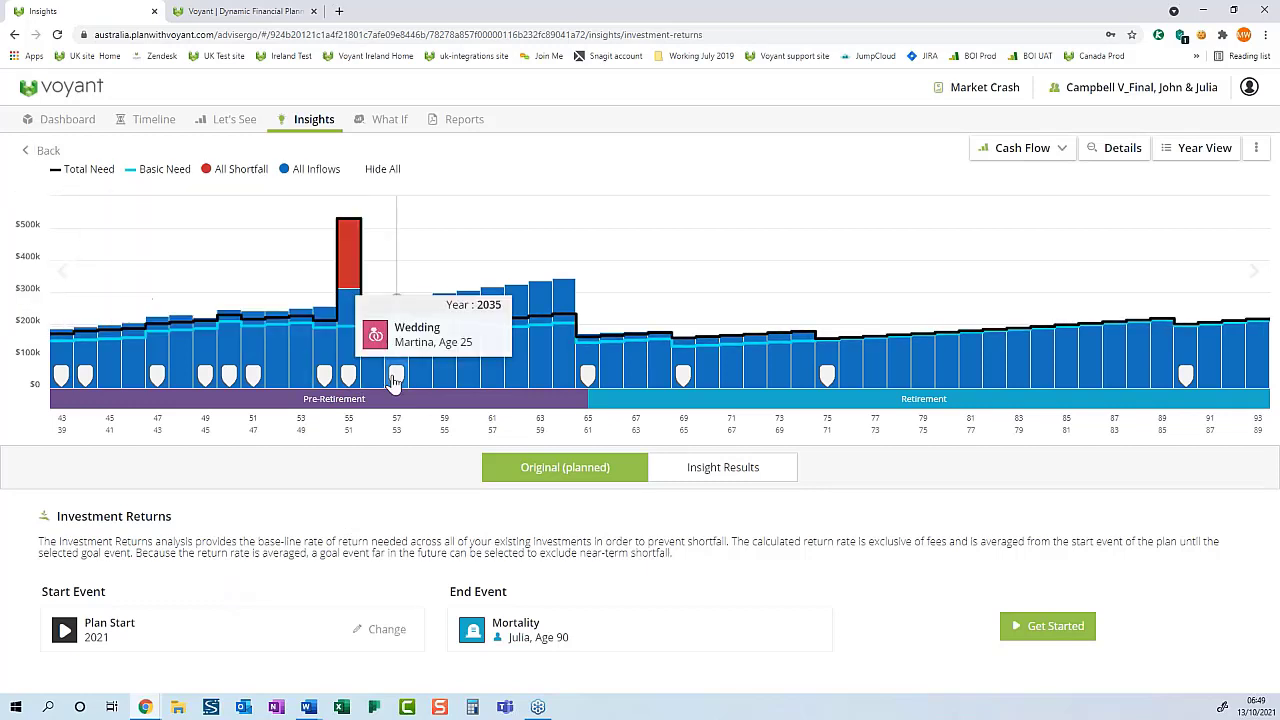
click(372, 630)
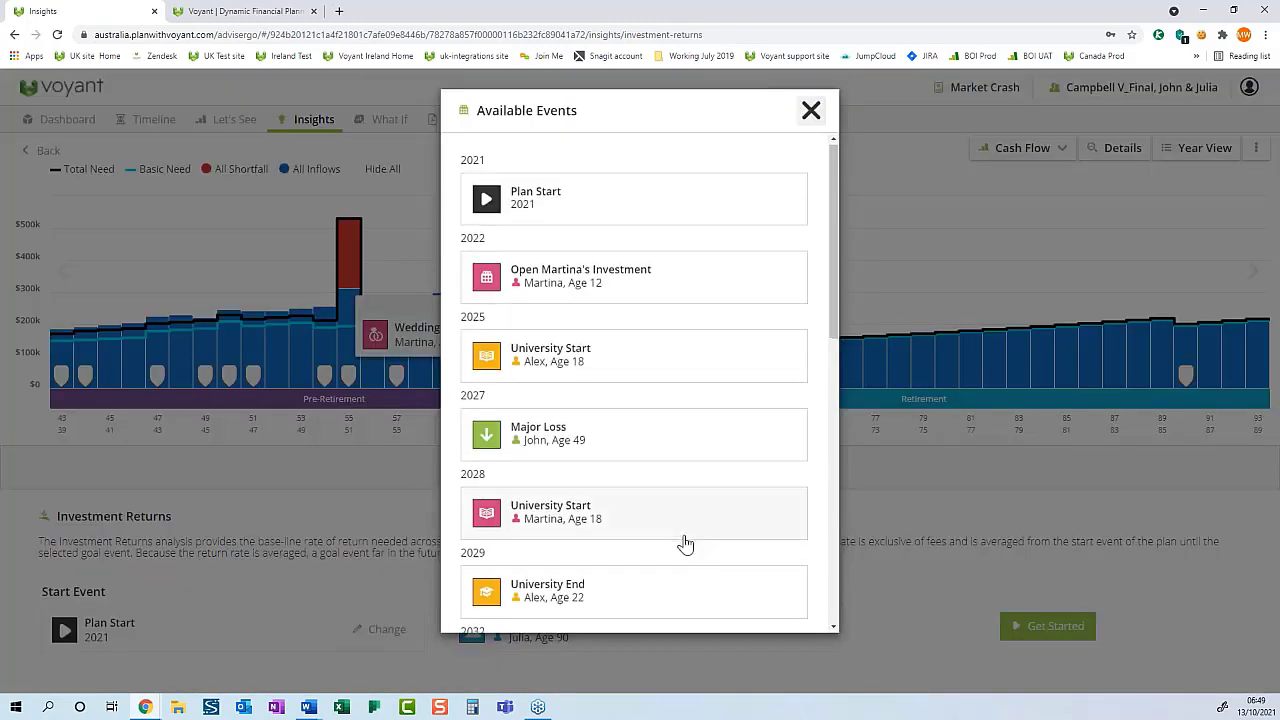
scroll(683, 543, down, 3)
click(533, 556)
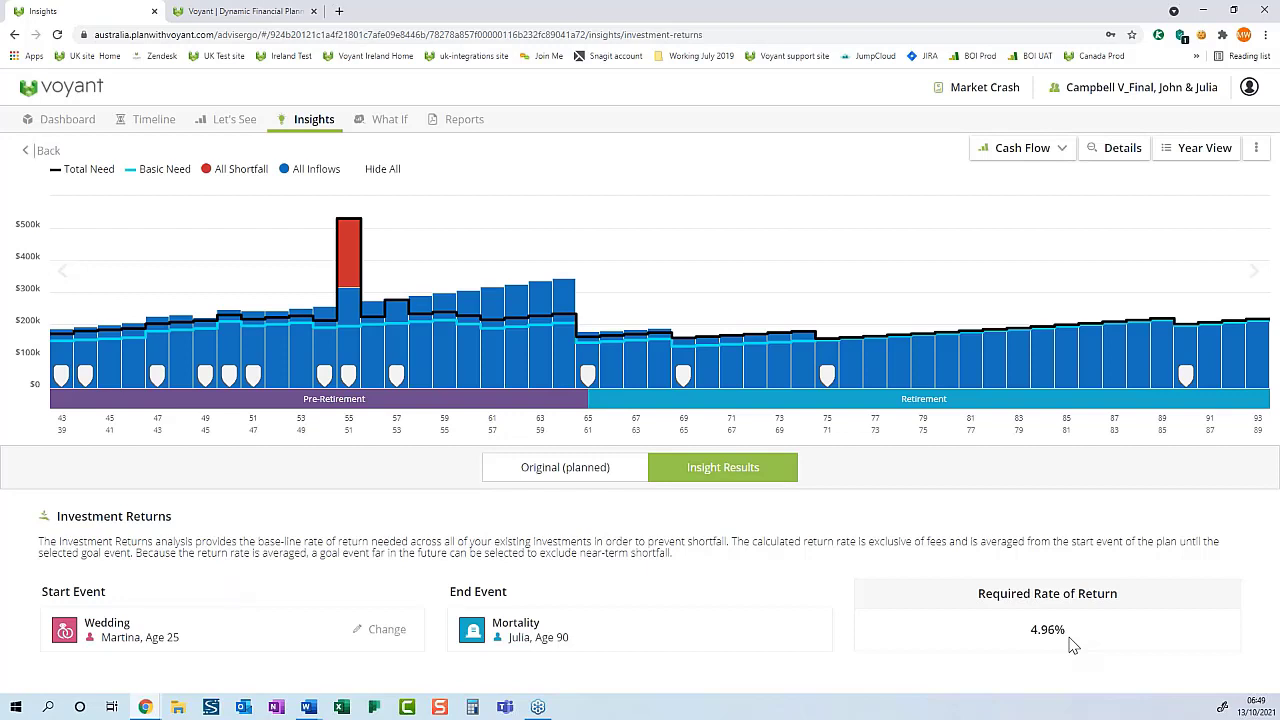
Step: Check the original plan's 2021 net growth for investments and pensions in the year view, and return to the list of insights
click(565, 469)
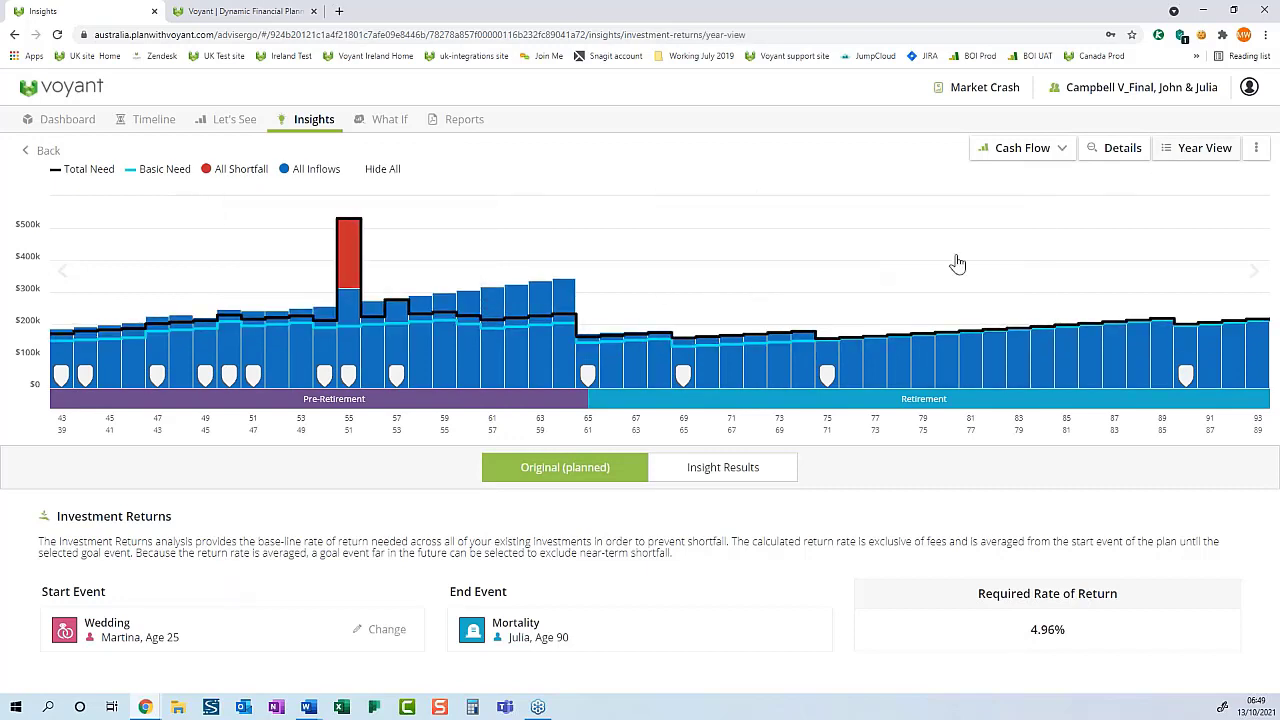
click(417, 318)
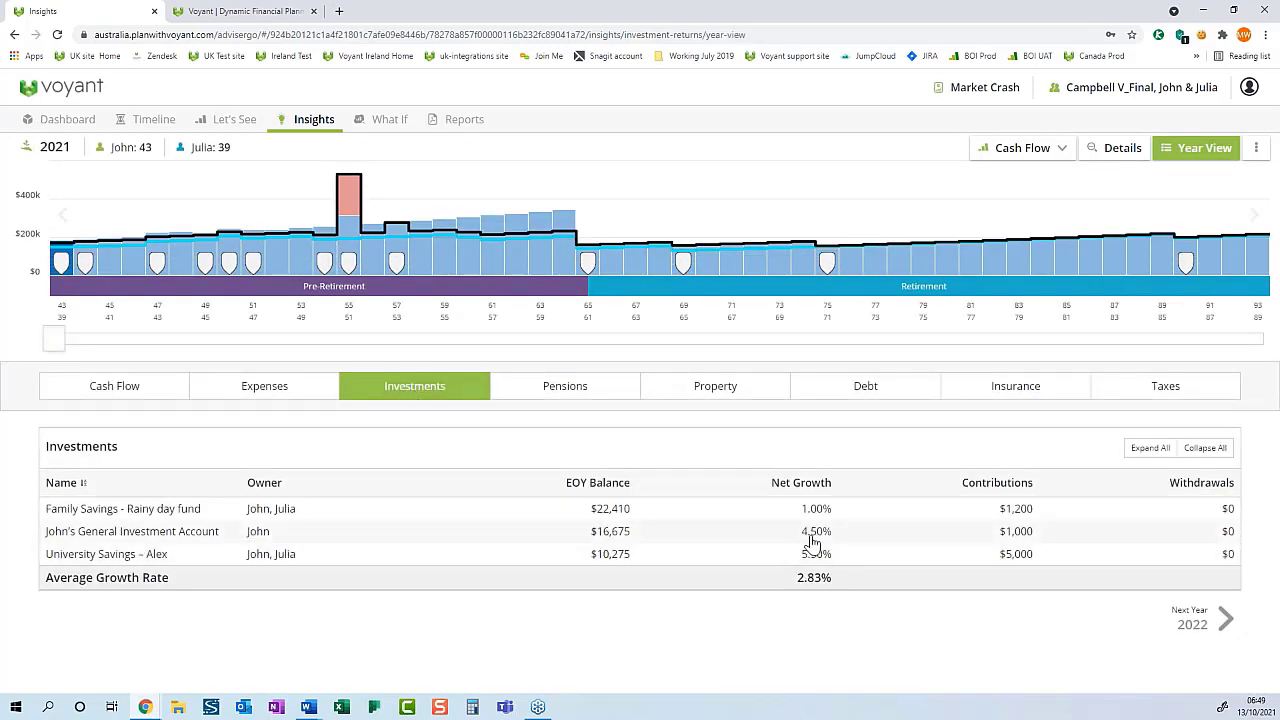
click(598, 396)
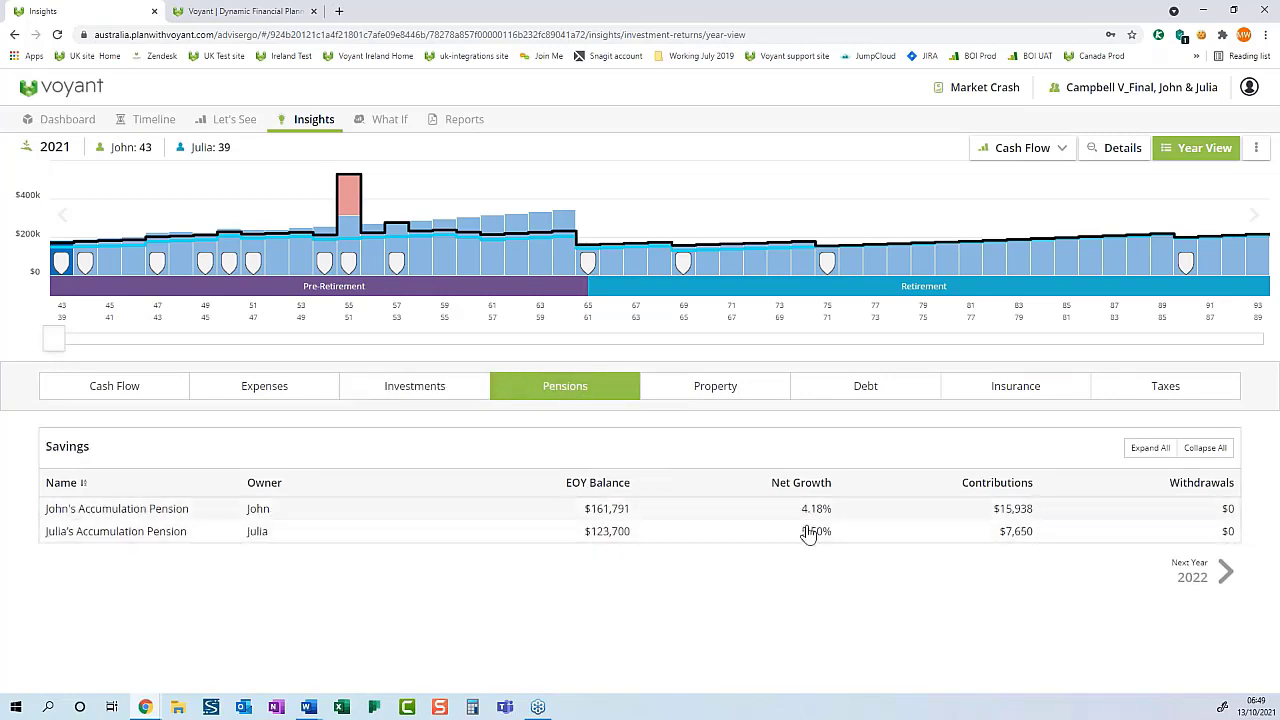
click(1192, 152)
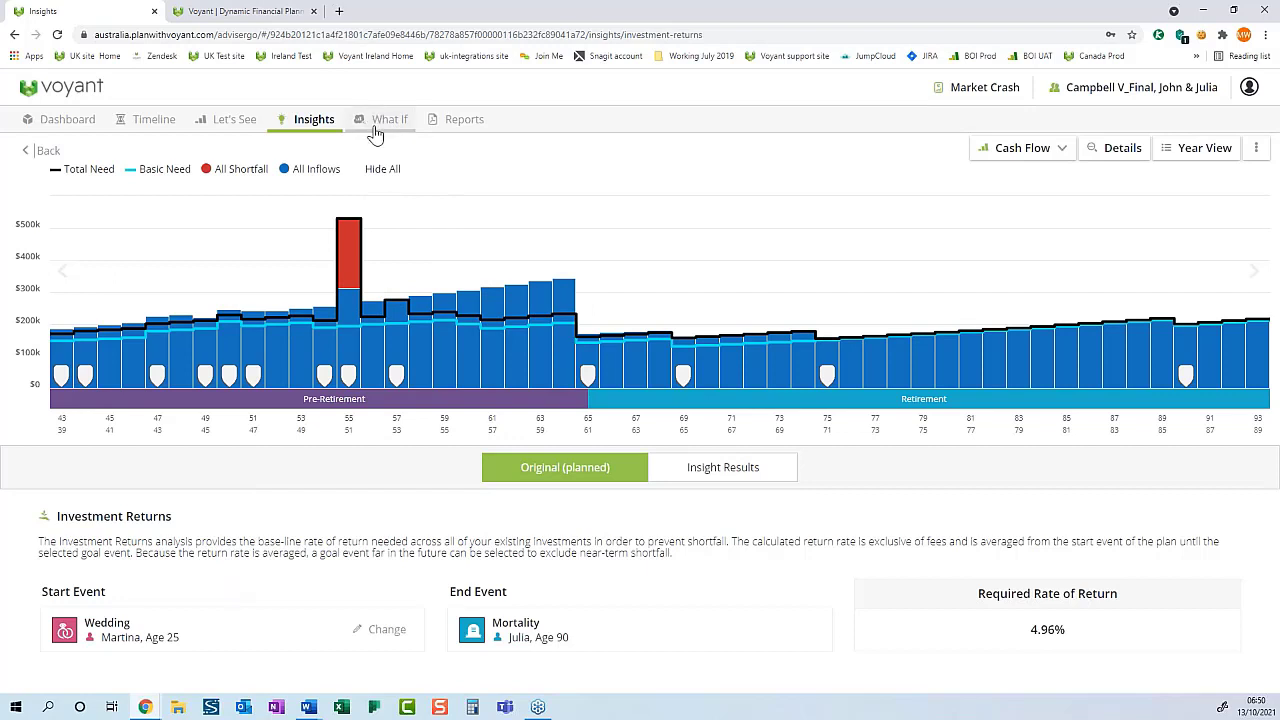
mouse_move(390, 302)
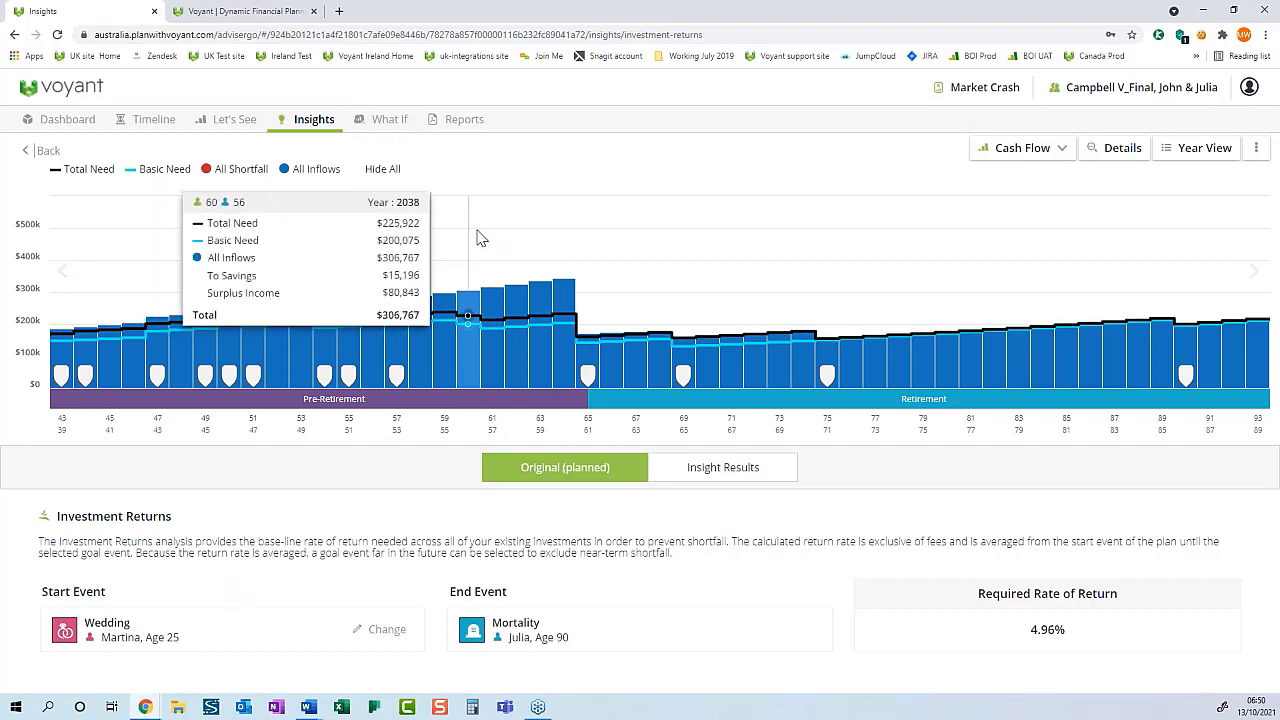
click(313, 131)
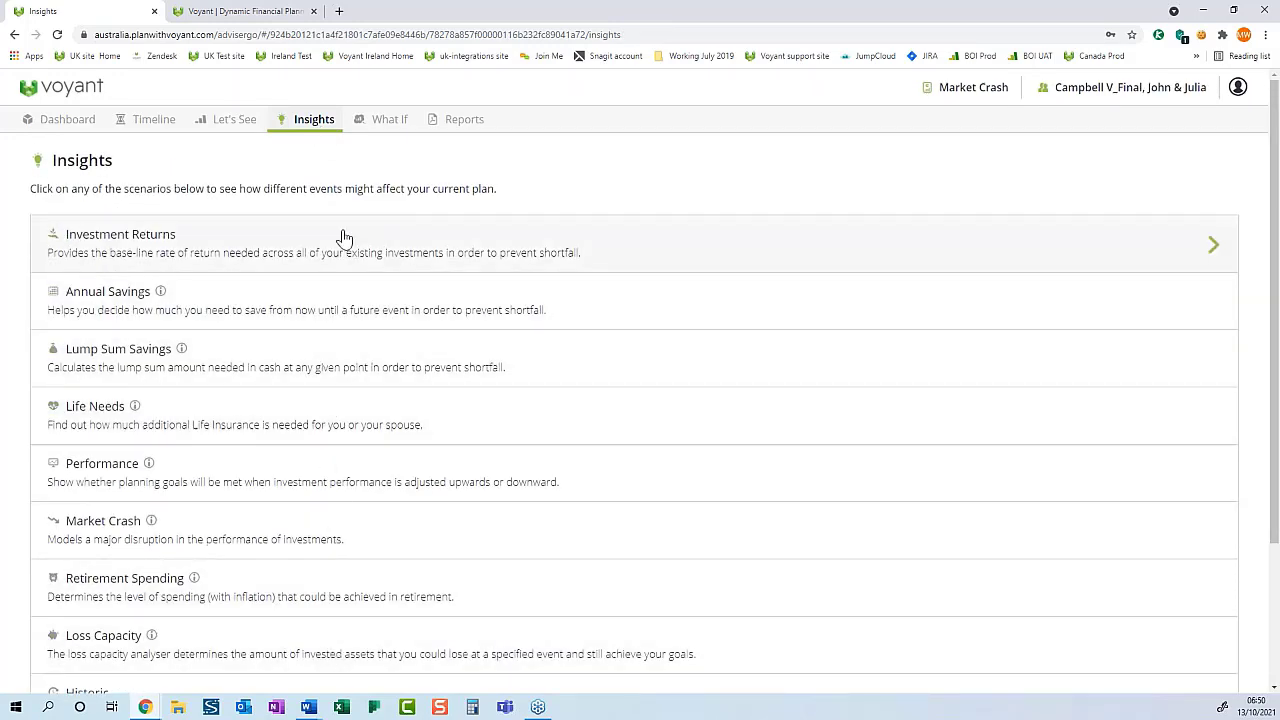
Step: Compare the Market Crash plan with the Base Plan in chart view, showing both as Assets charts
click(229, 124)
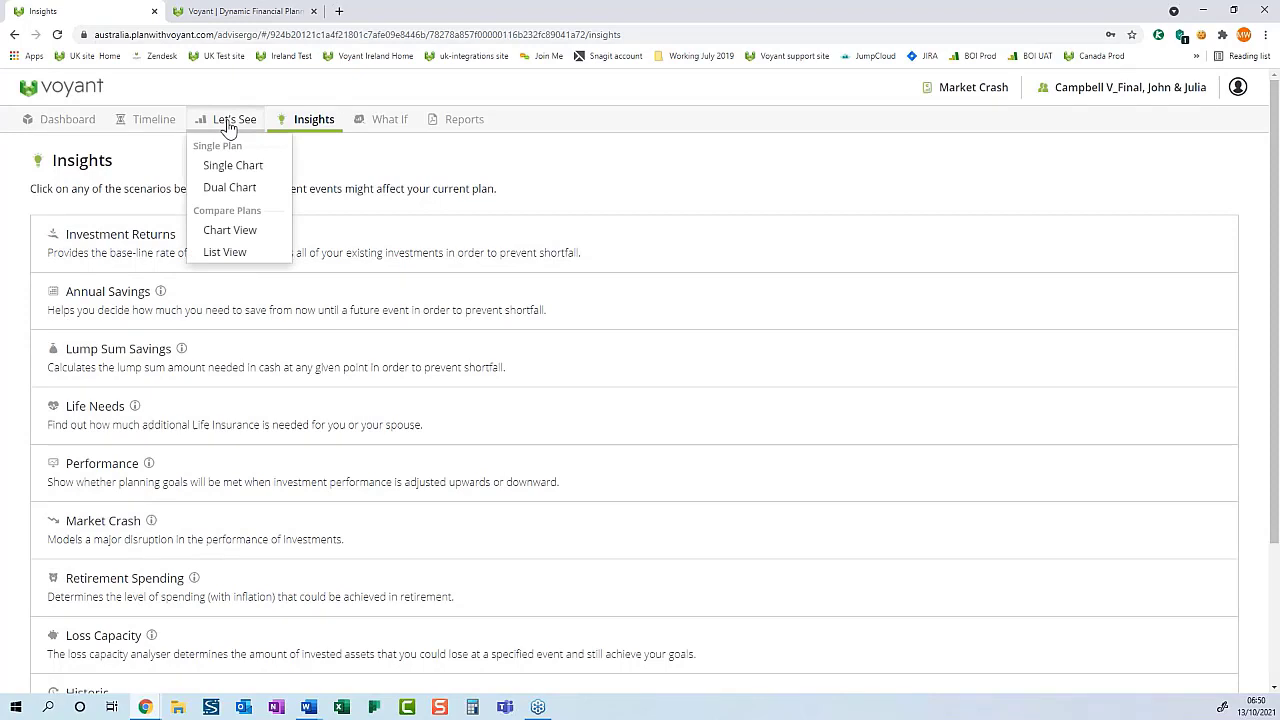
click(229, 231)
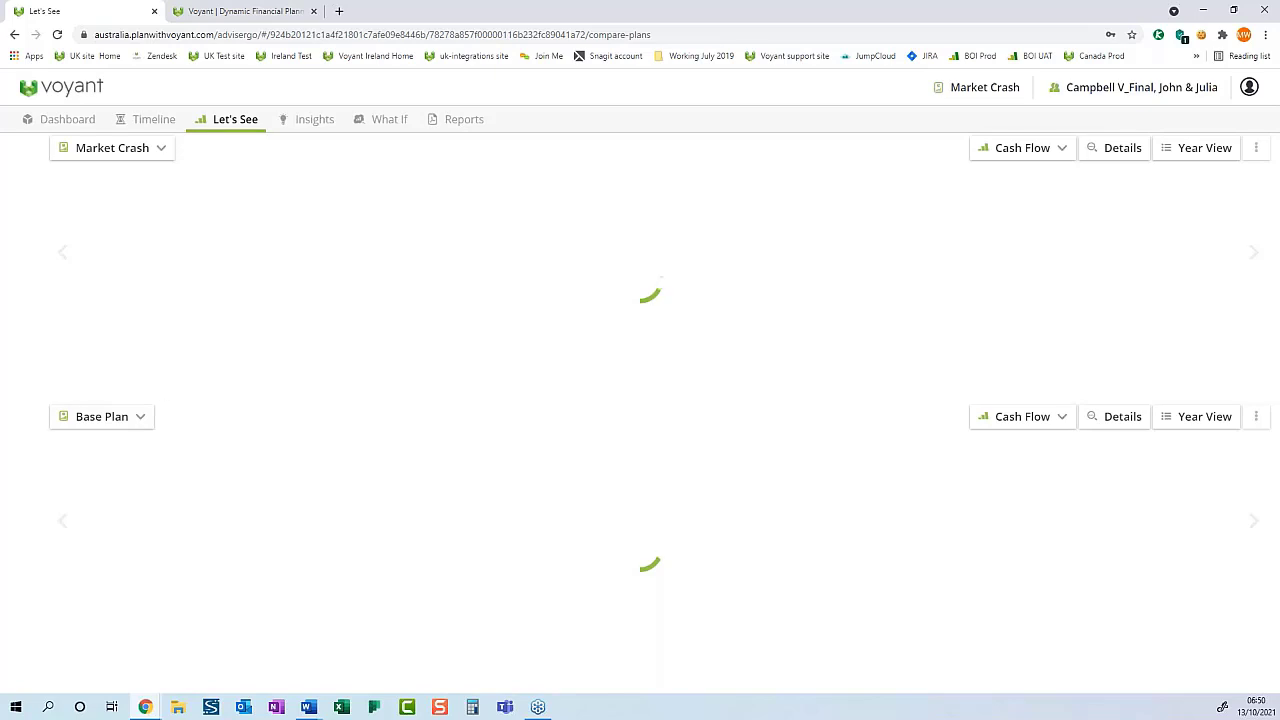
click(136, 428)
click(811, 112)
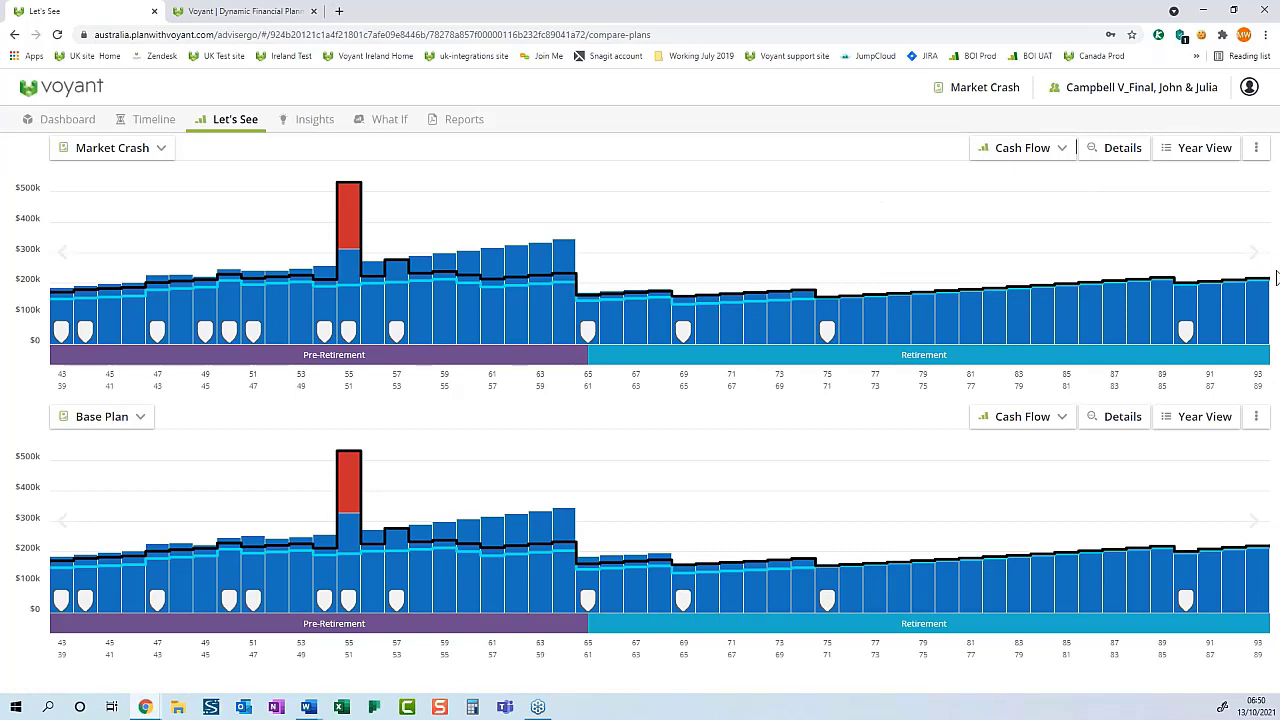
click(1060, 152)
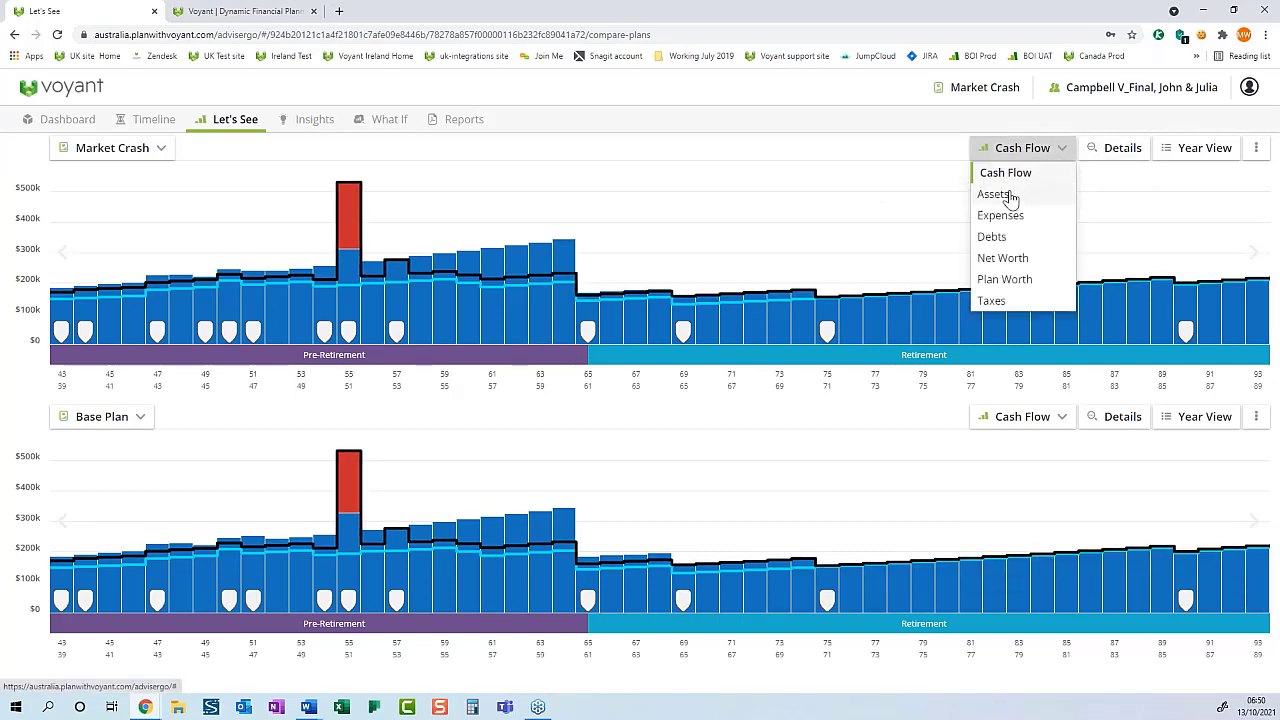
click(1000, 195)
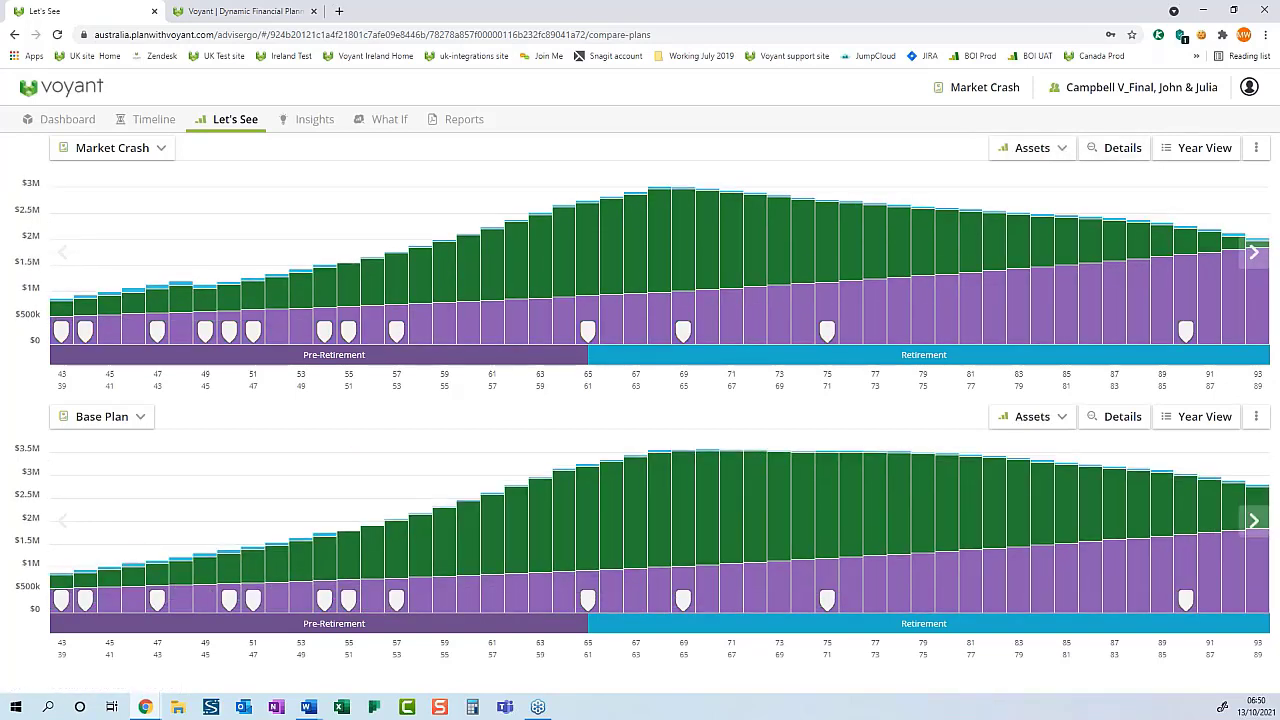
Step: Examine the 2027 Major Loss event, the 2068 Mortality event and the asset values around retirement in the plan comparison
click(204, 333)
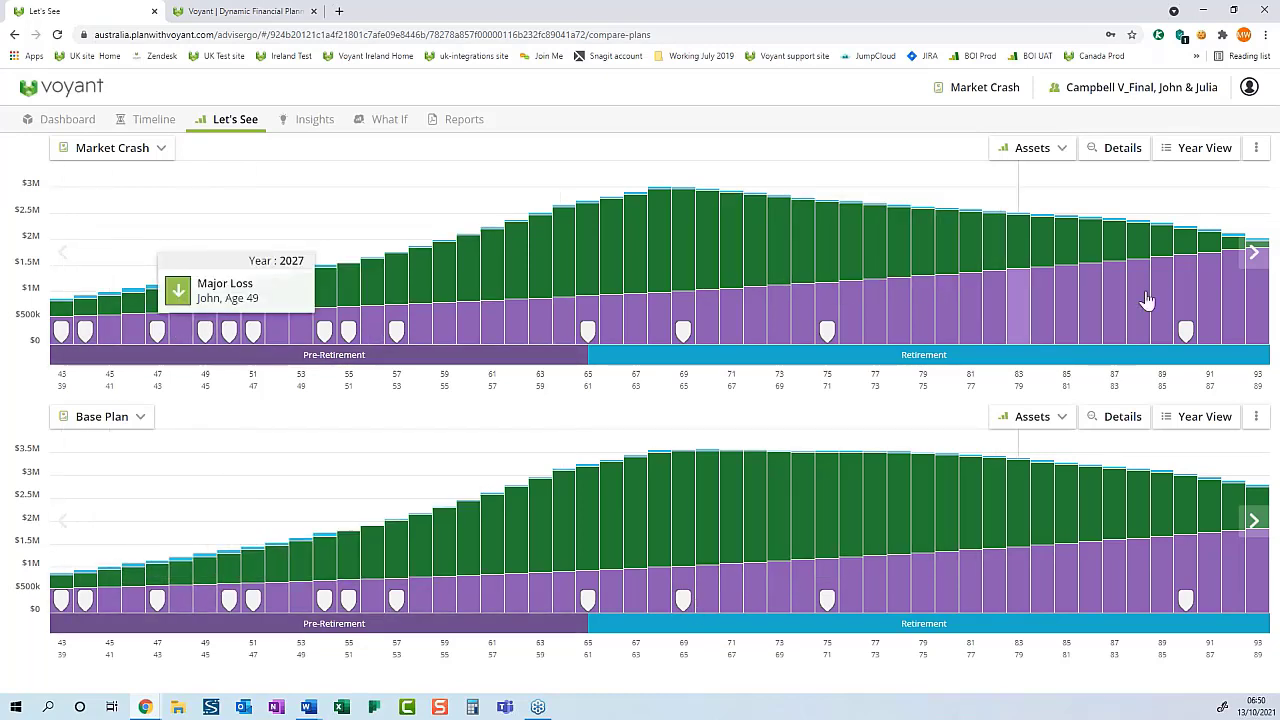
click(1183, 340)
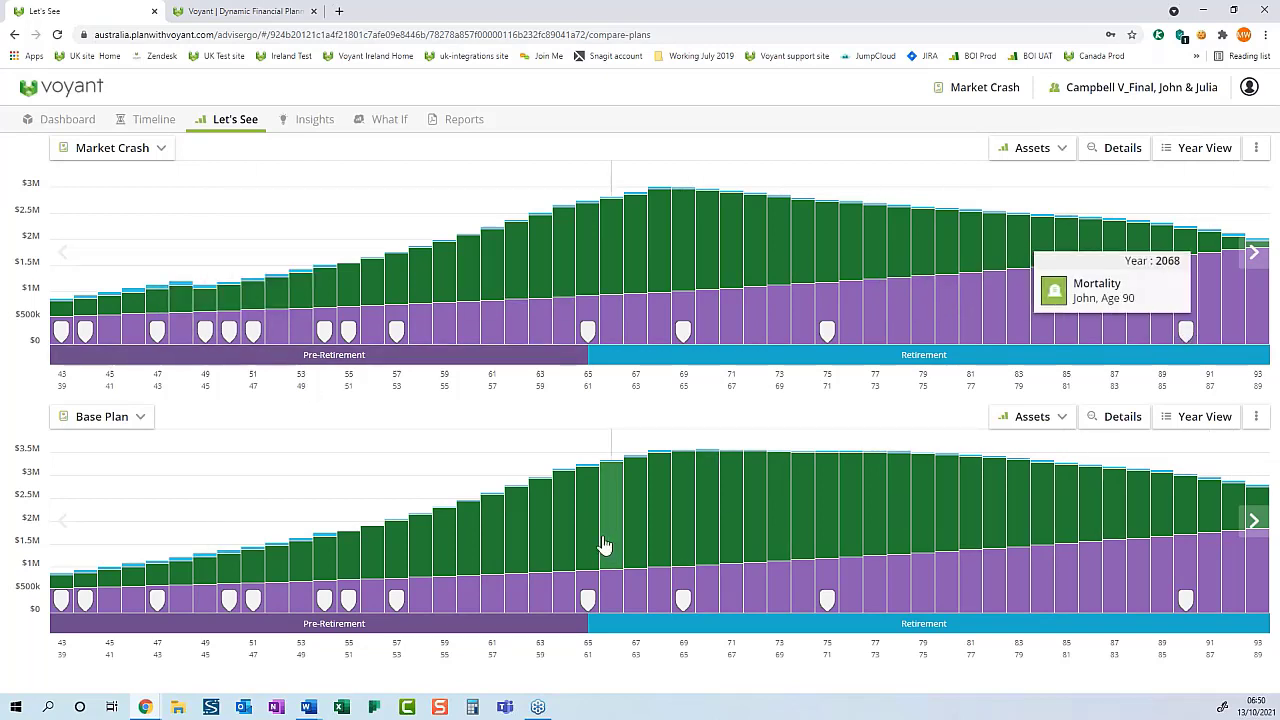
click(586, 234)
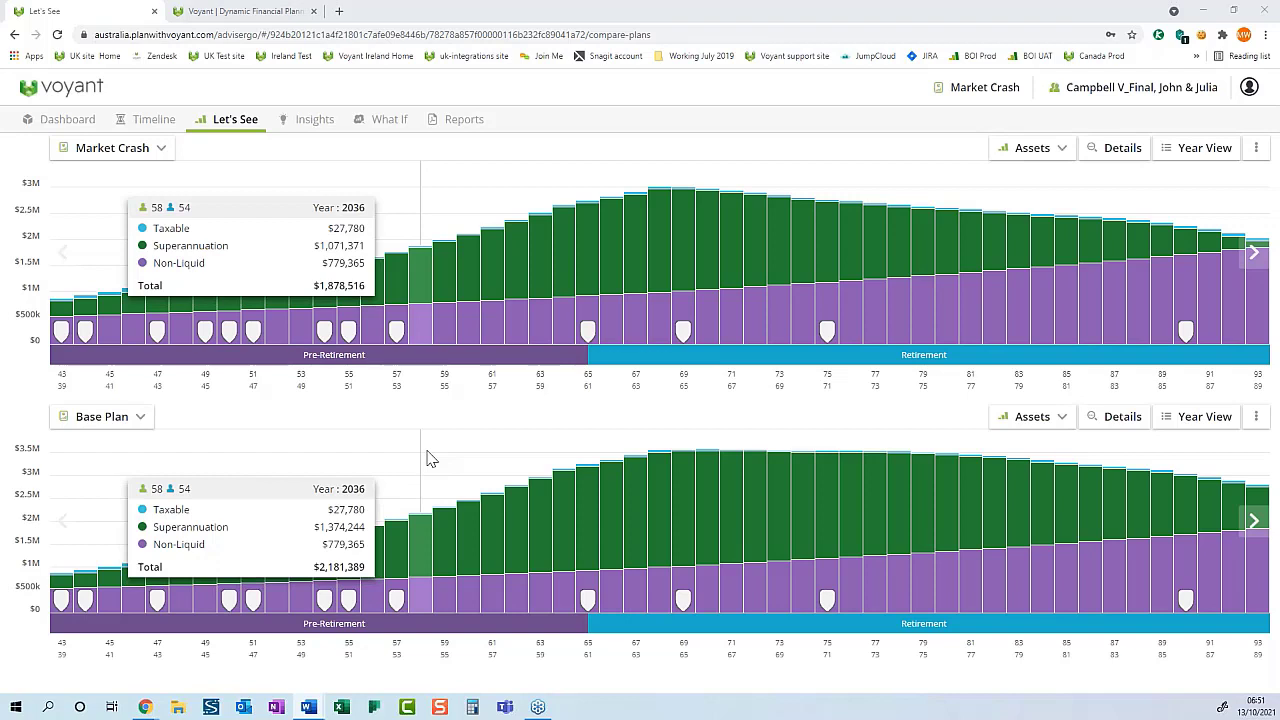
Step: Look through the available reports, including the Insights section, and return to the list of insights
click(312, 121)
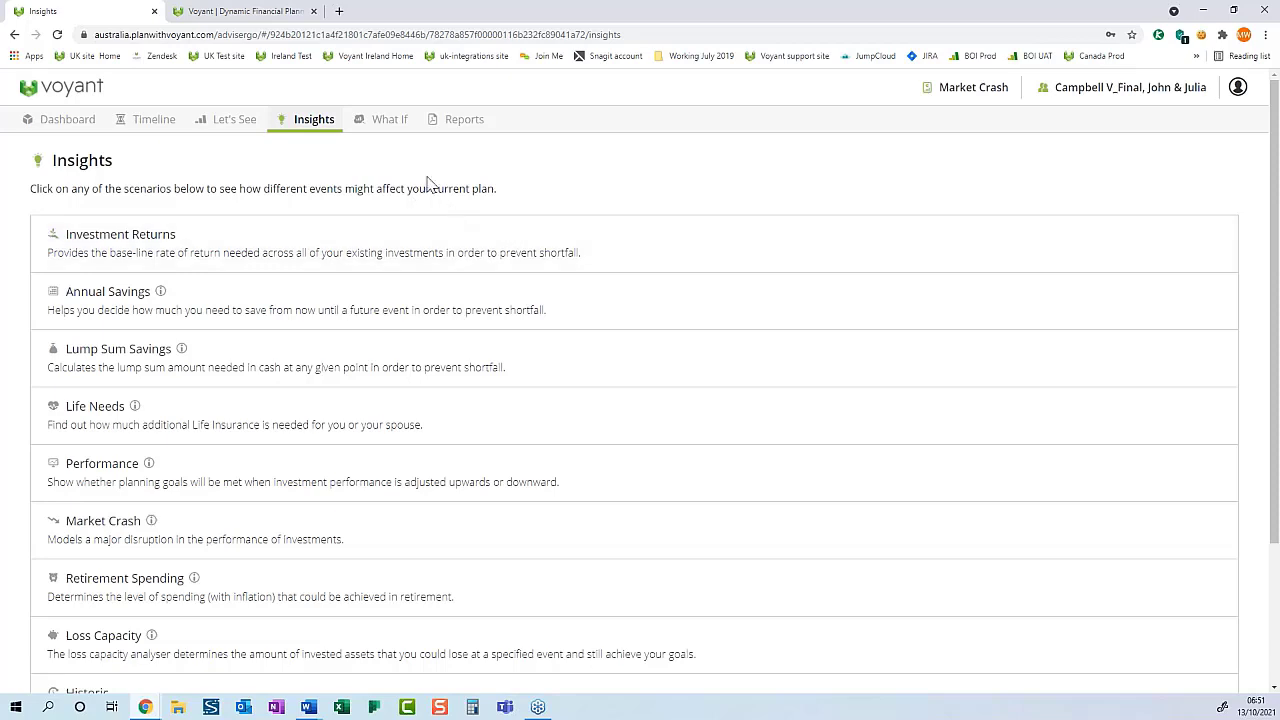
click(440, 122)
scroll(166, 443, down, 2)
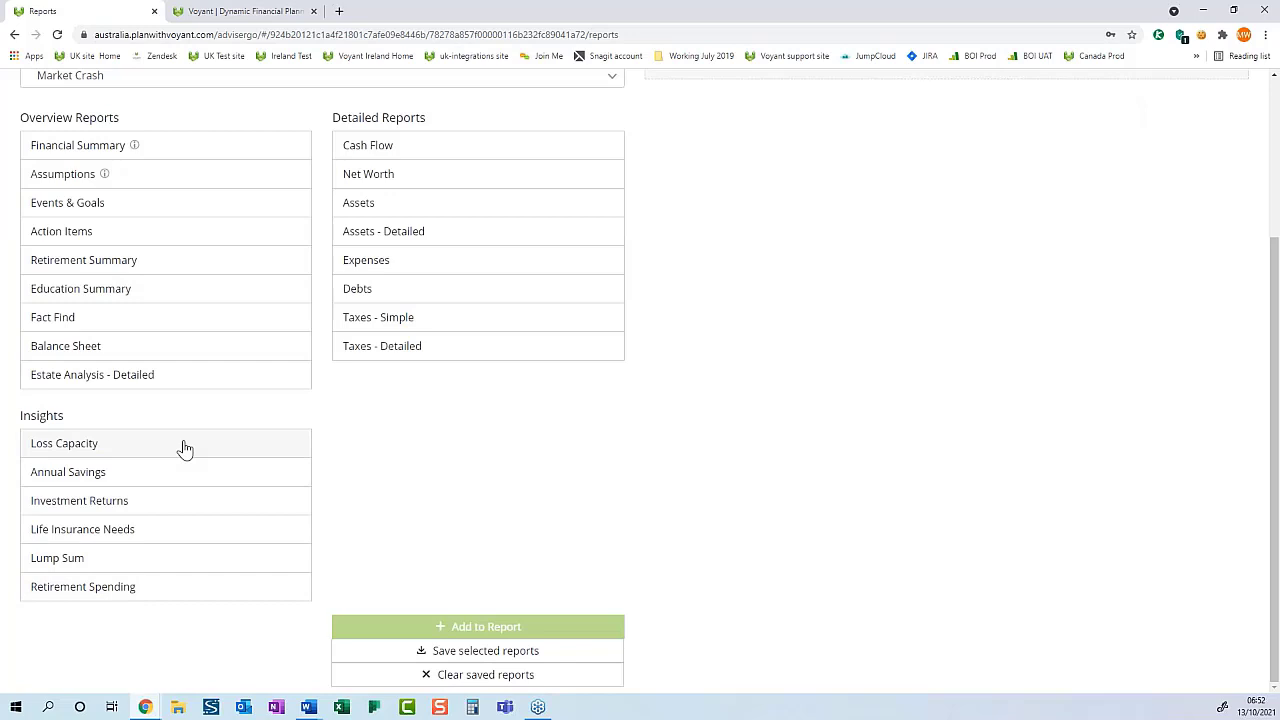
scroll(491, 471, up, 3)
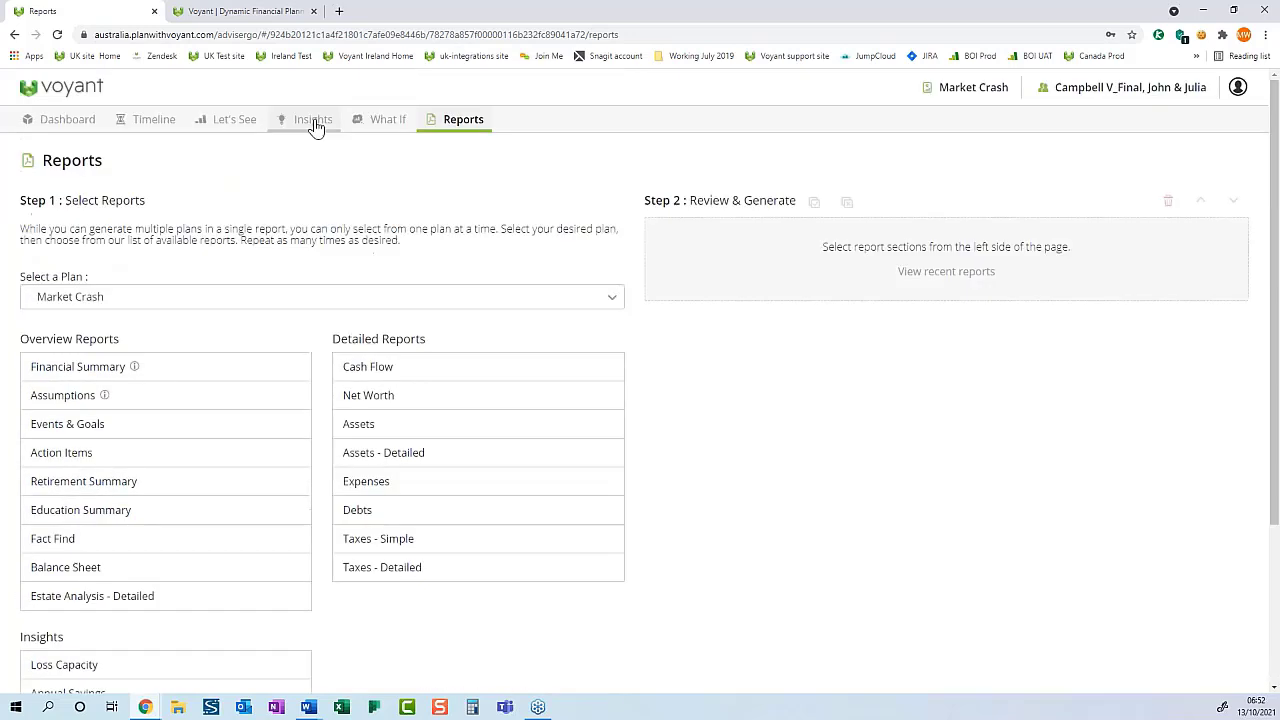
click(296, 124)
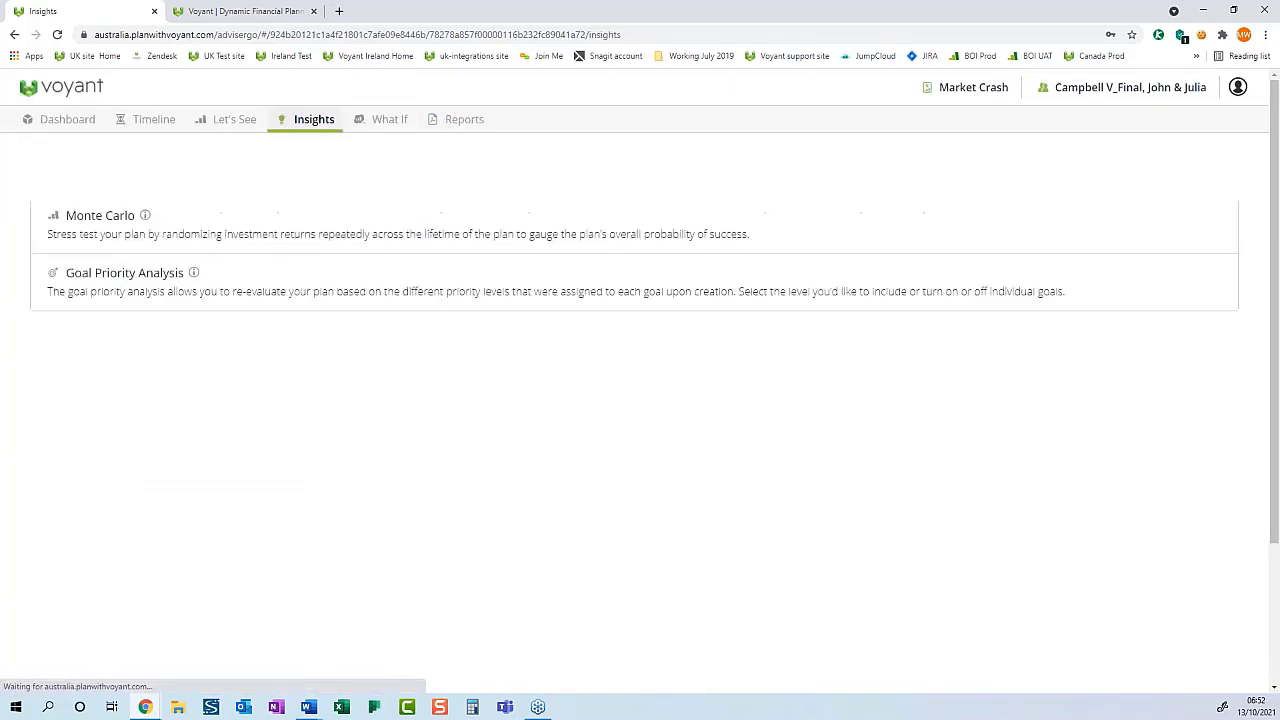
Step: Show the Market Assumptions in the plan settings from the dashboard
click(60, 119)
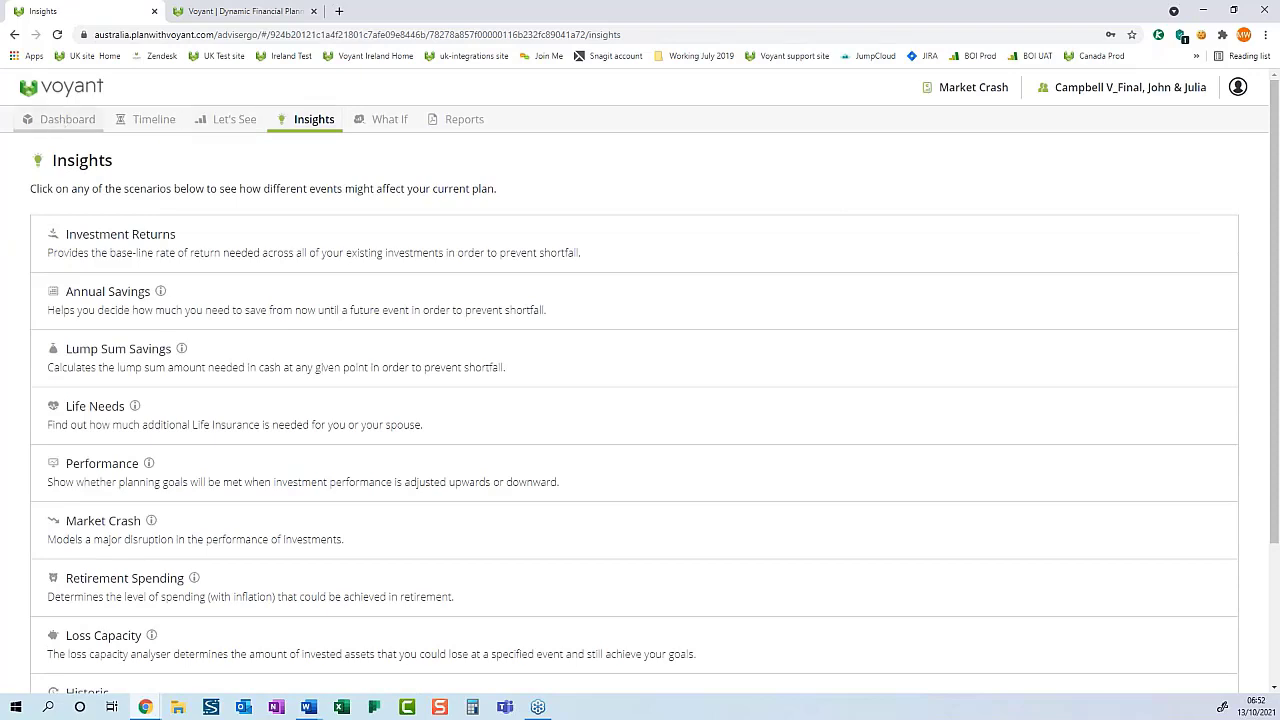
scroll(140, 600, down, 3)
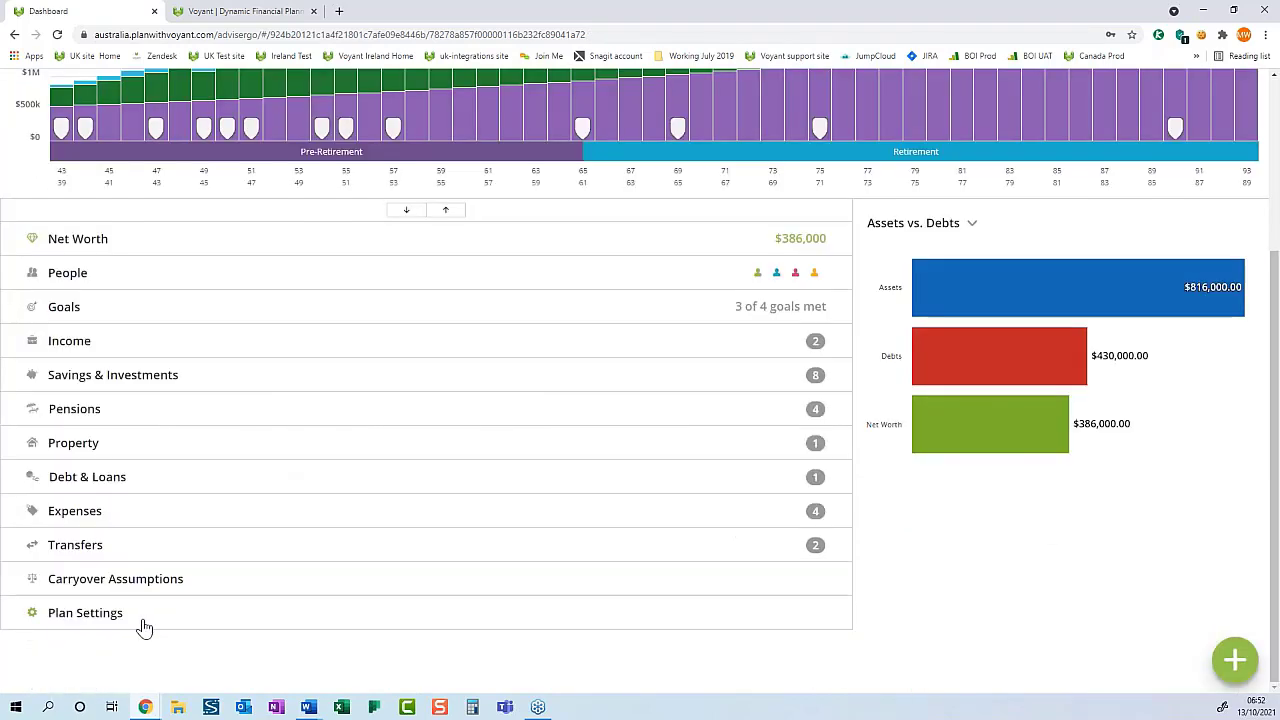
click(137, 623)
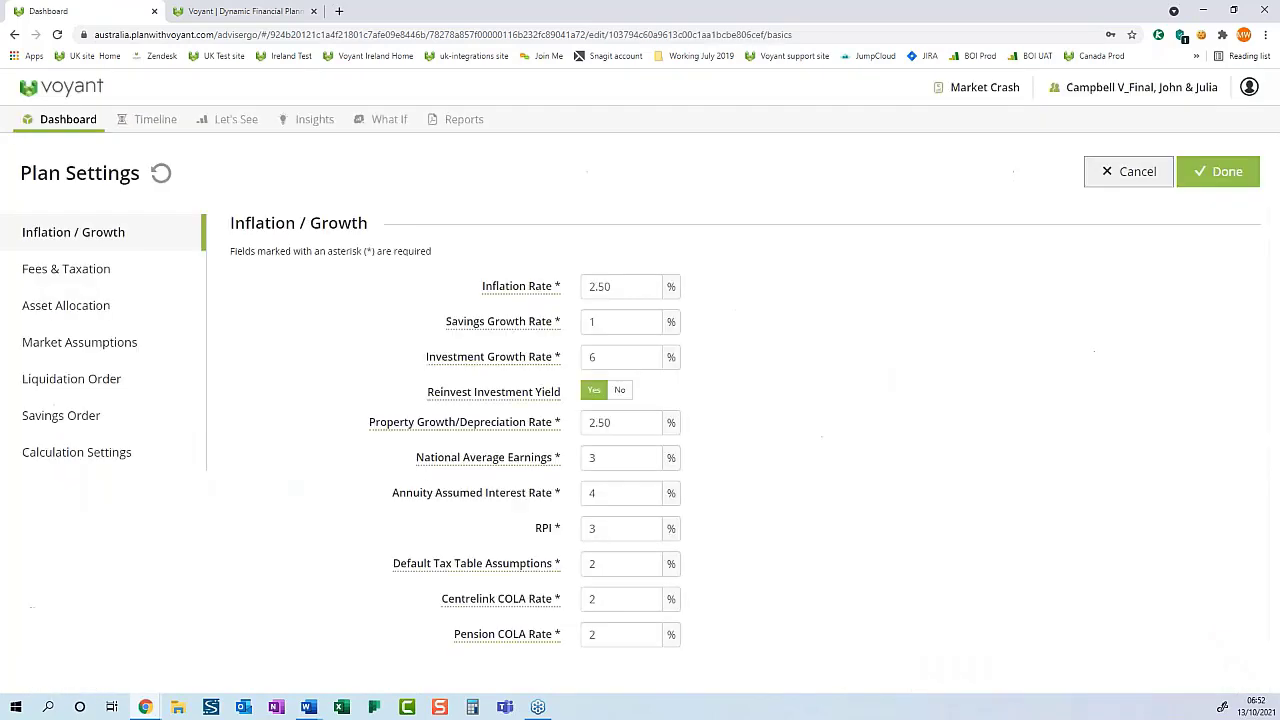
click(150, 345)
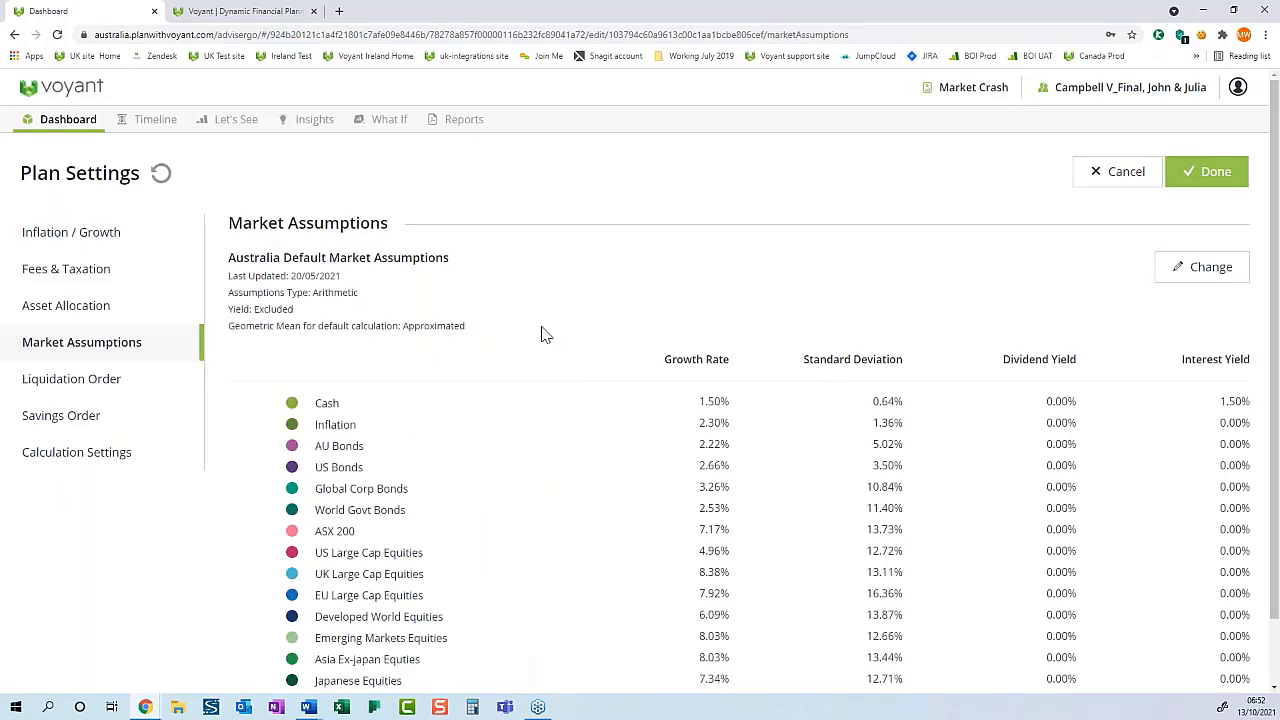
Step: Show the plan's Asset Allocation settings and inspect the AU Bonds share of the custom portfolio
click(120, 316)
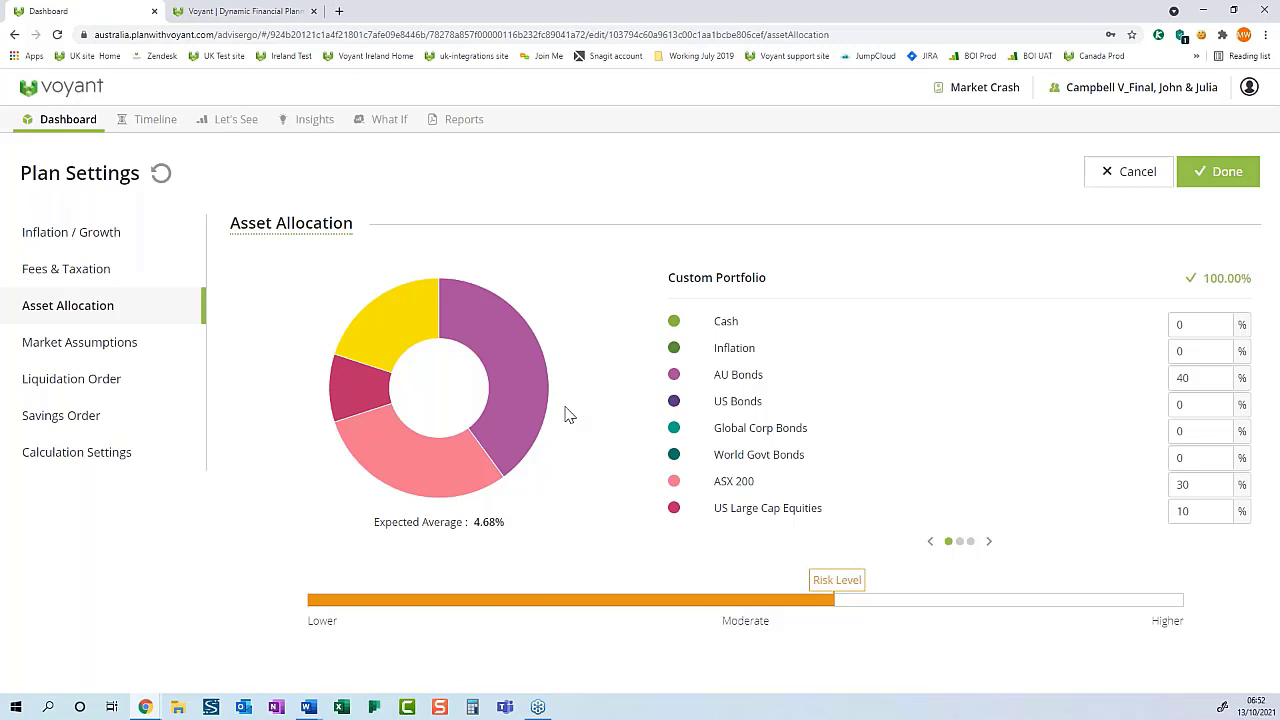
mouse_move(520, 330)
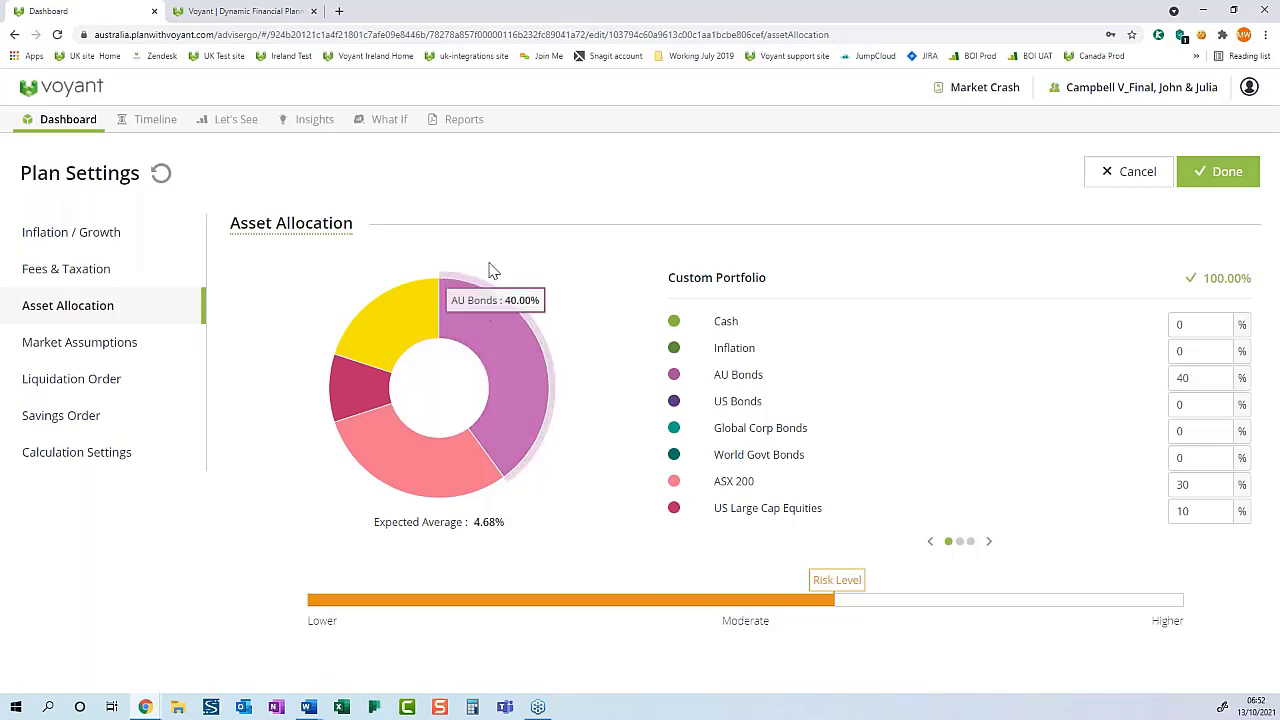
Step: Look through the All Products page on the Voyant website down to the White Labeling offer, and return to the plan settings
click(258, 11)
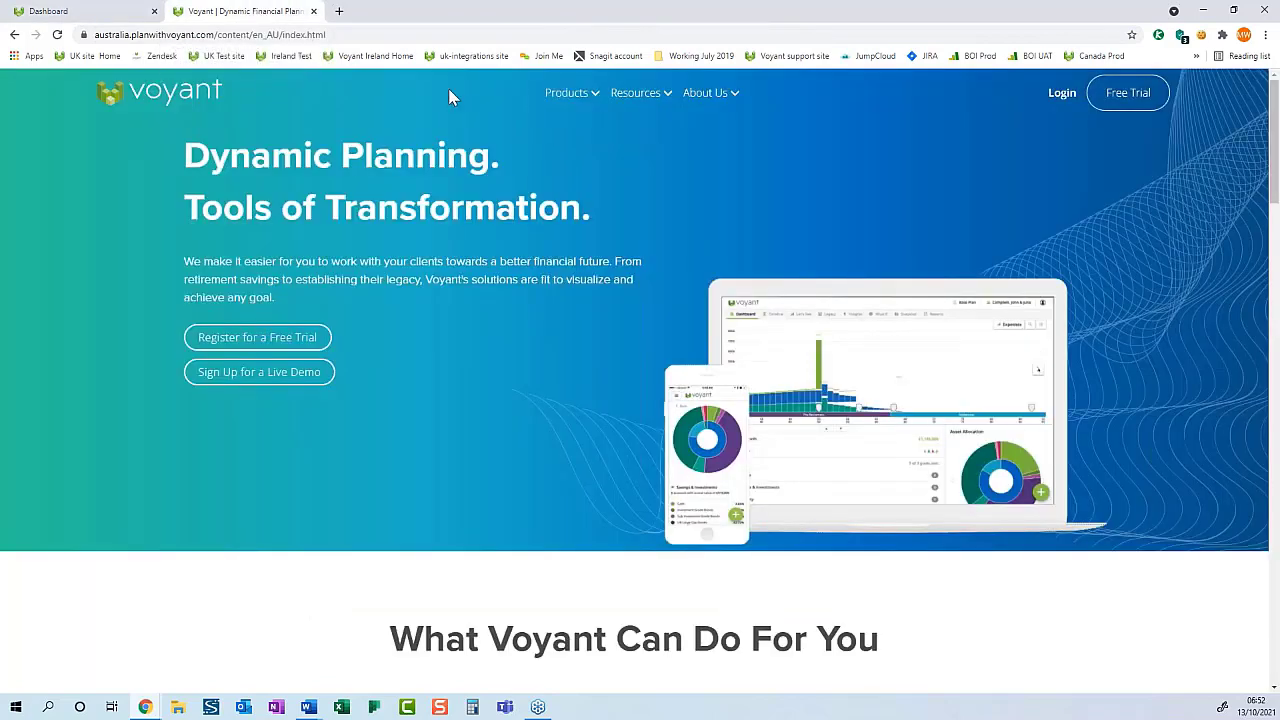
mouse_move(561, 101)
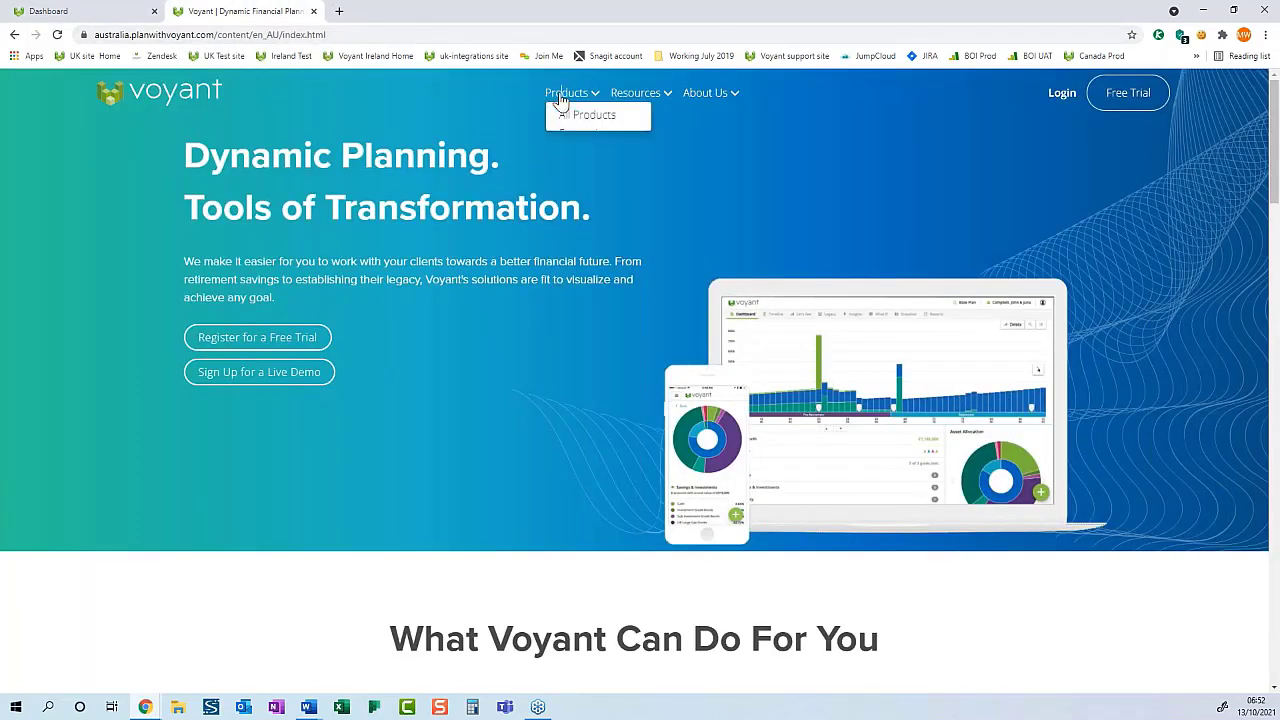
click(585, 119)
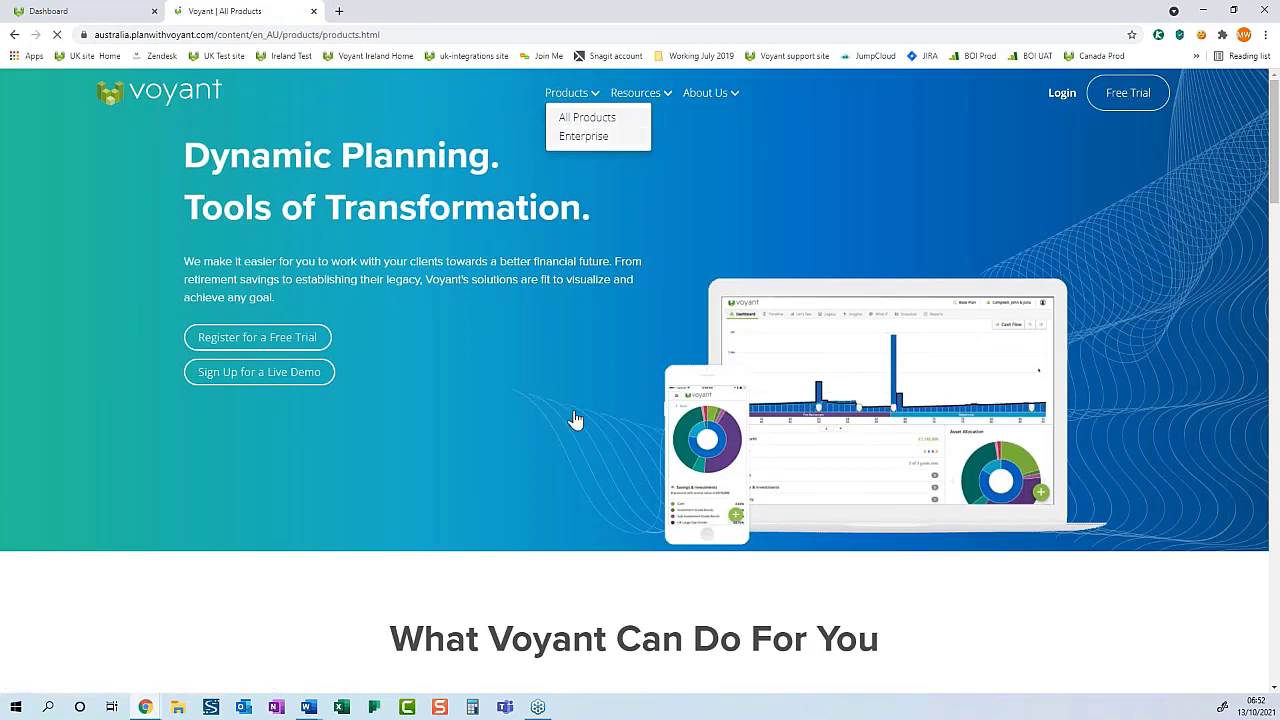
scroll(591, 406, down, 3)
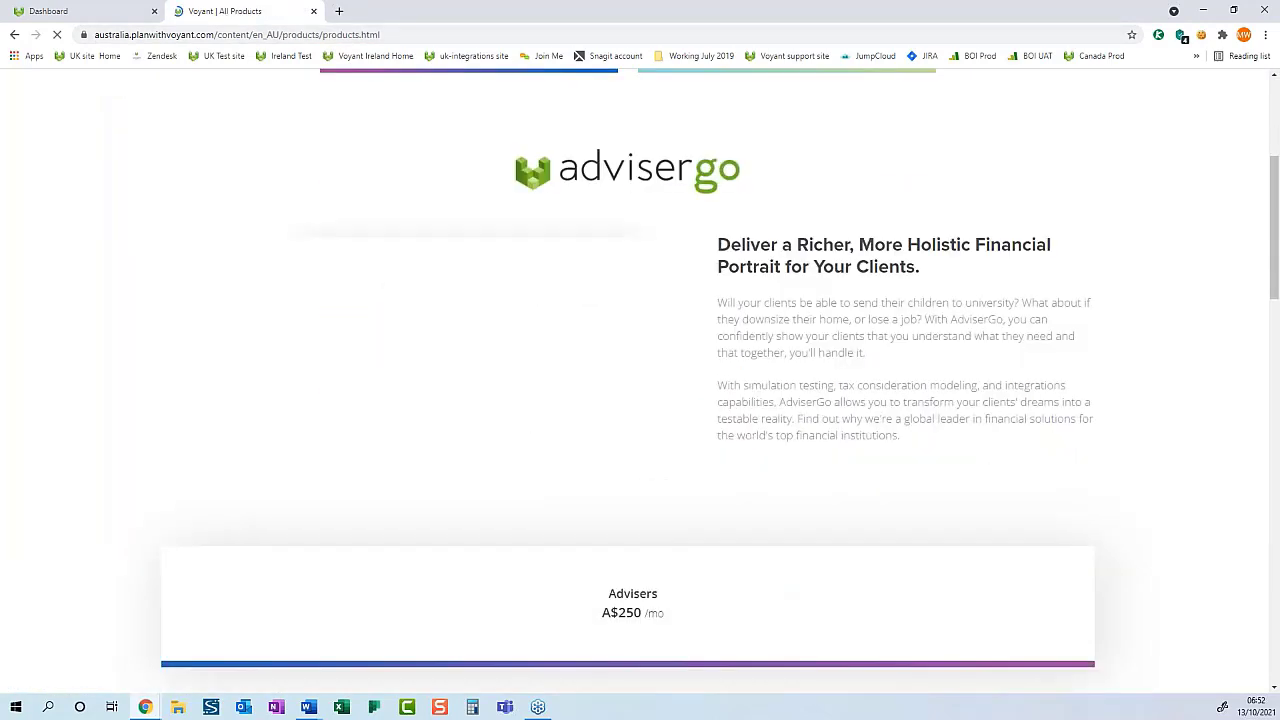
scroll(606, 225, down, 5)
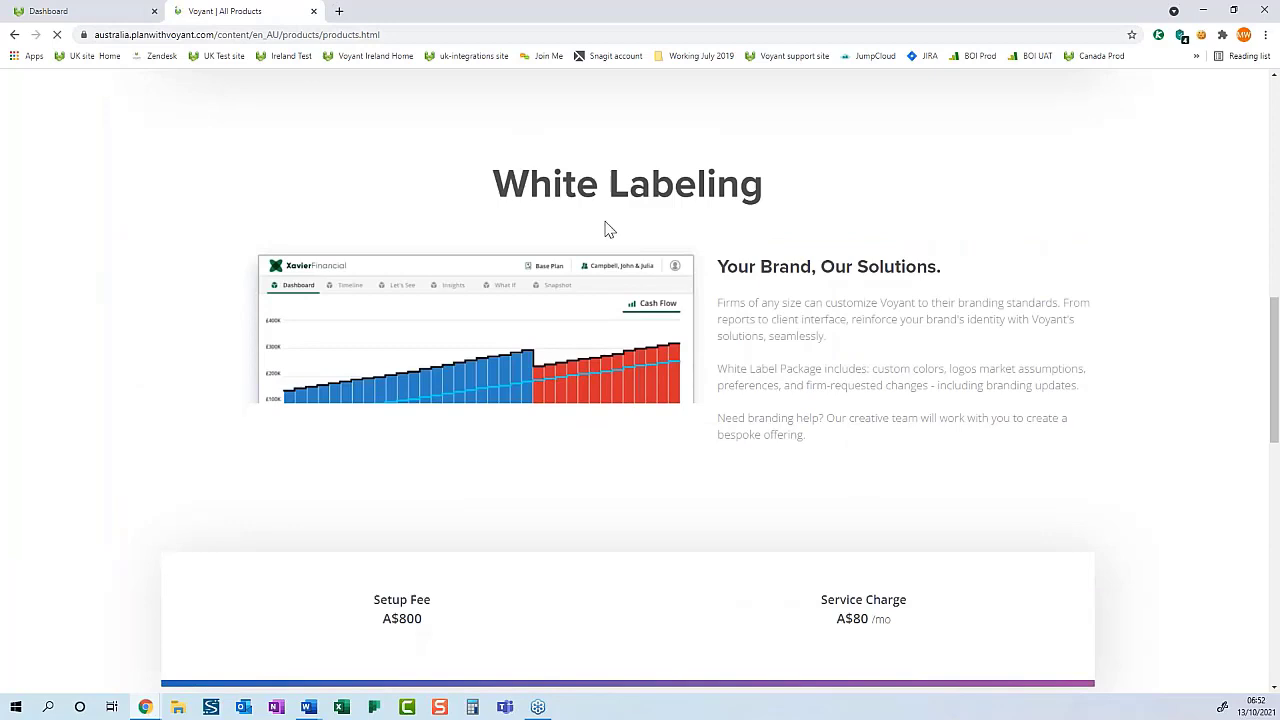
click(83, 14)
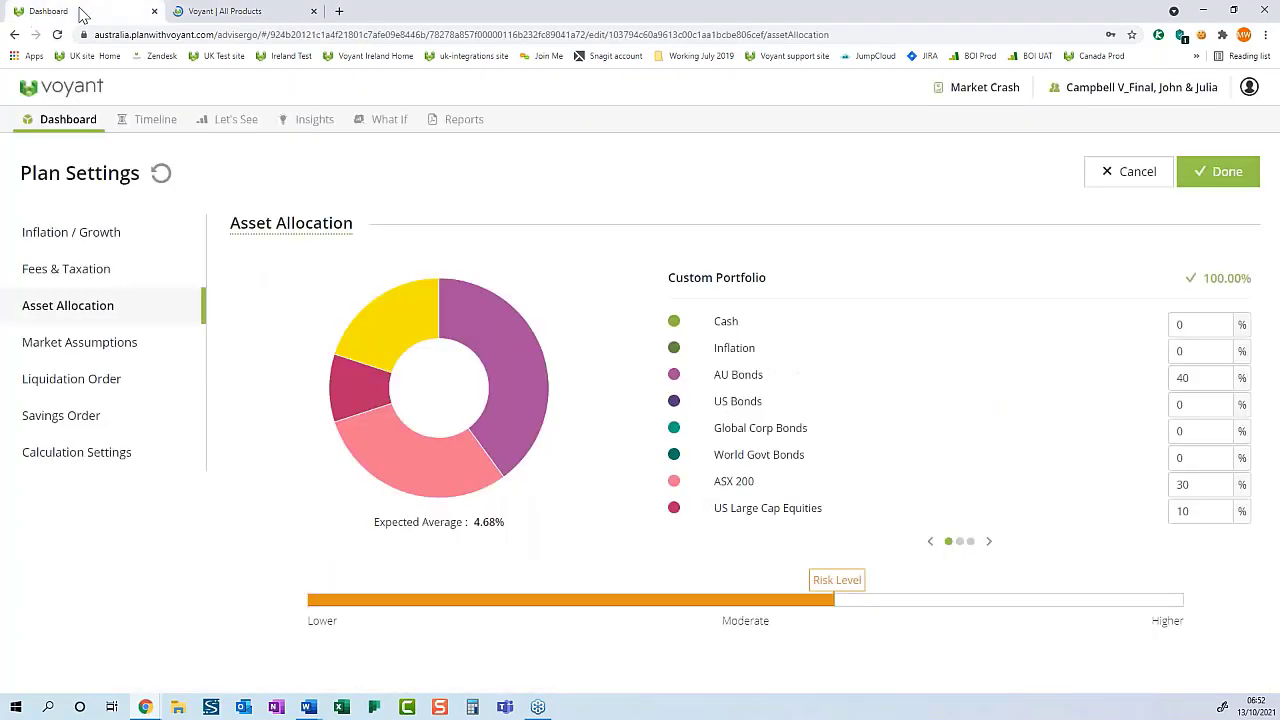